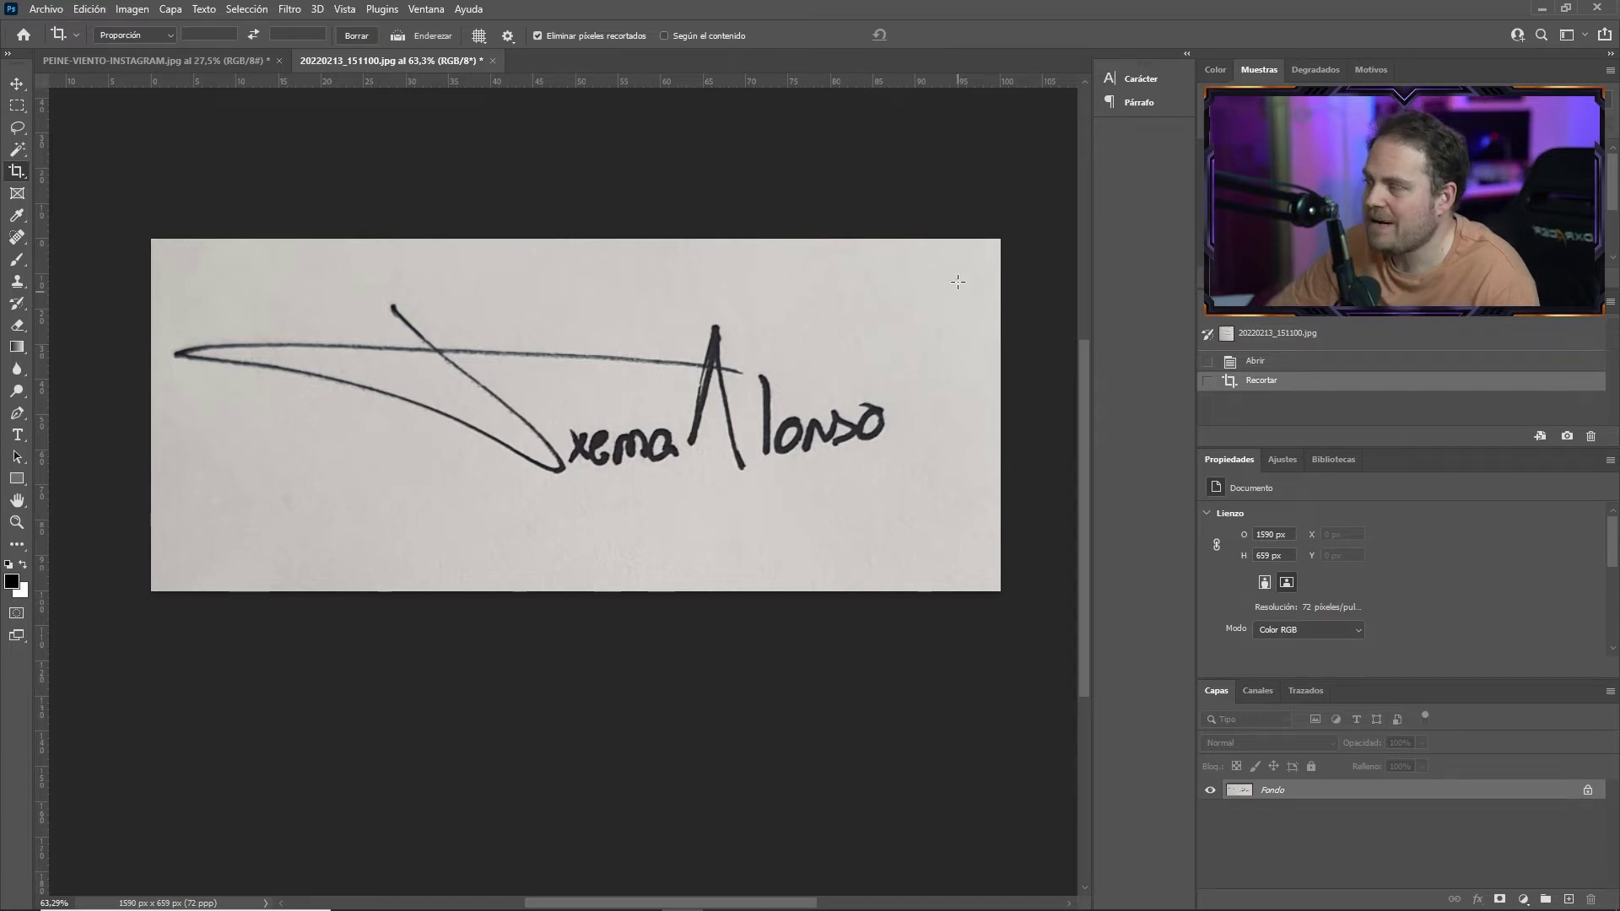
# Step: Duplicate the Fondo layer that holds the photographed signature
pyautogui.scroll(6, 929, 306)
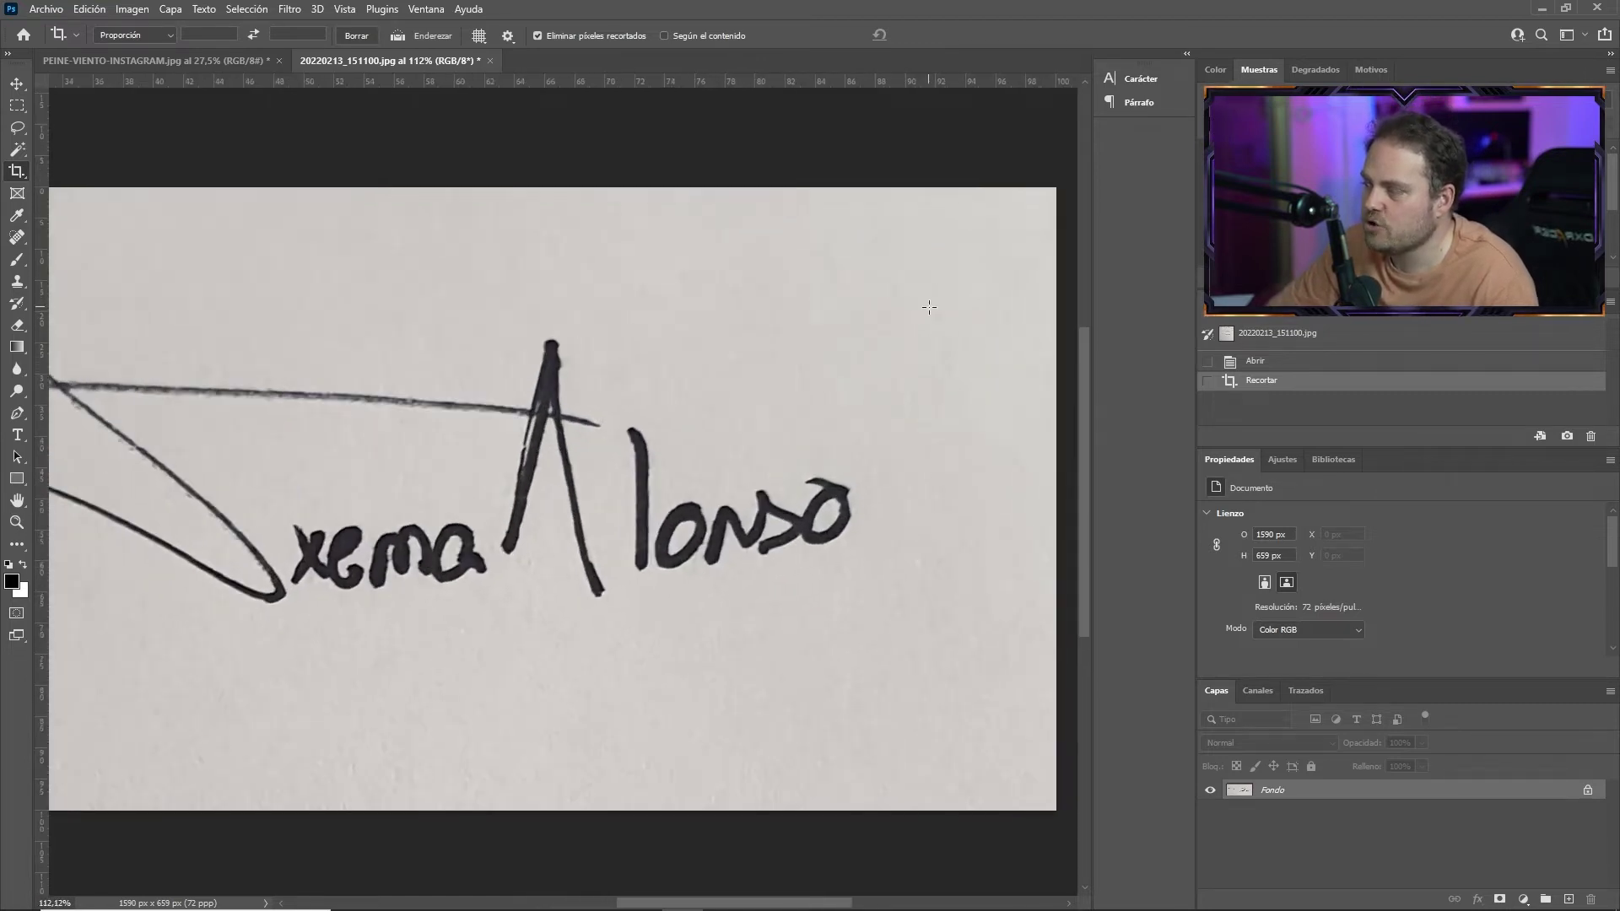
pyautogui.scroll(-3, 930, 307)
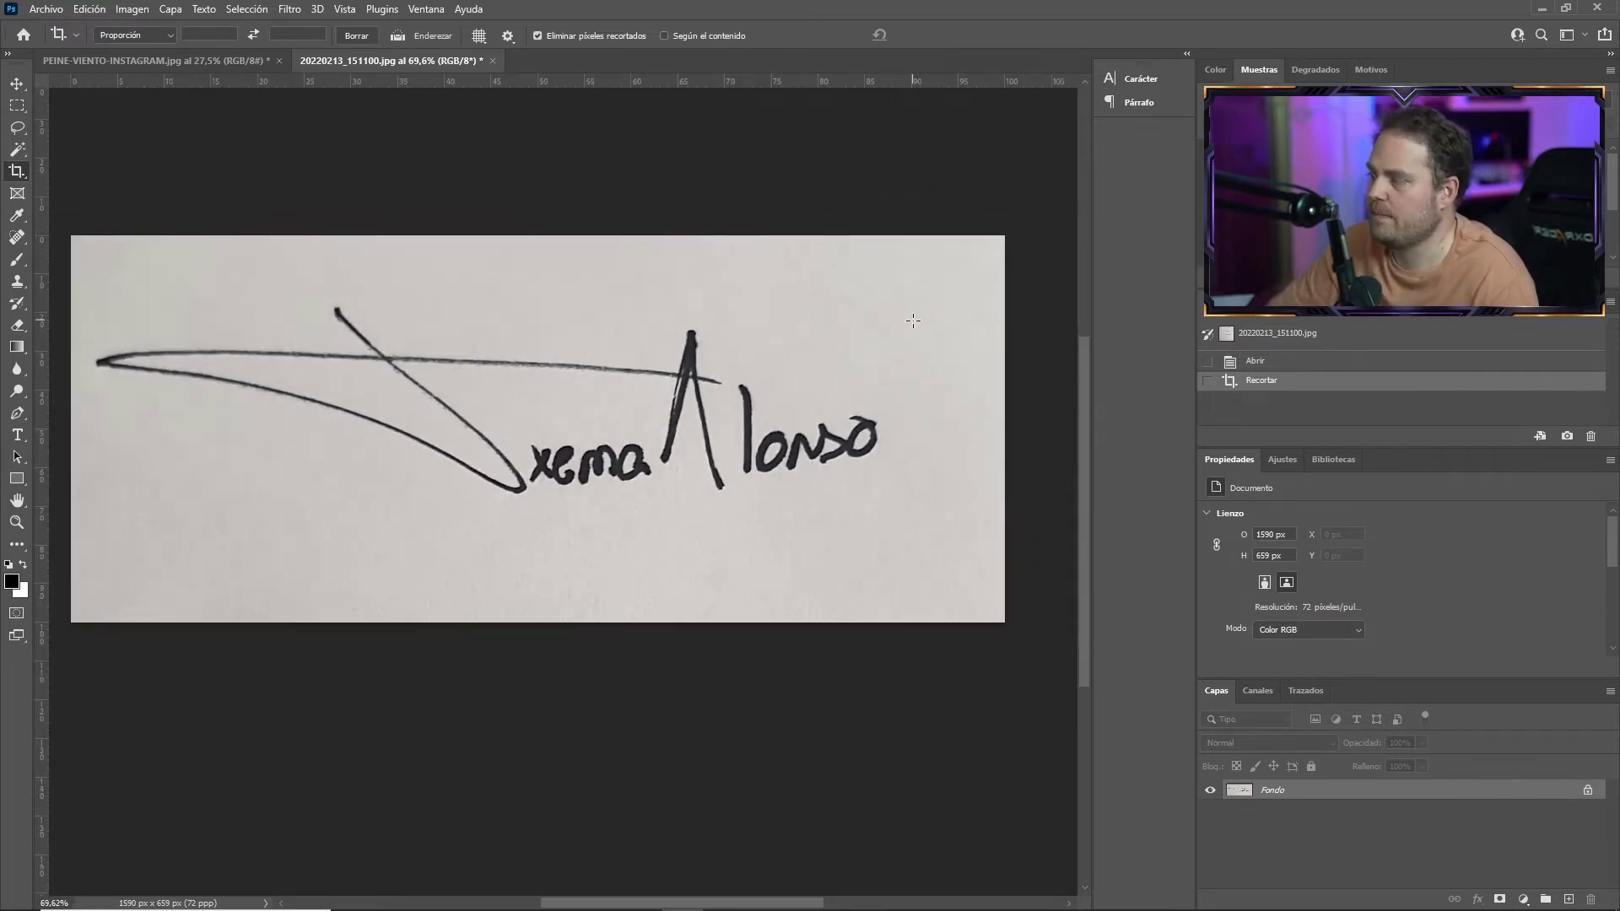
pyautogui.scroll(2, 911, 320)
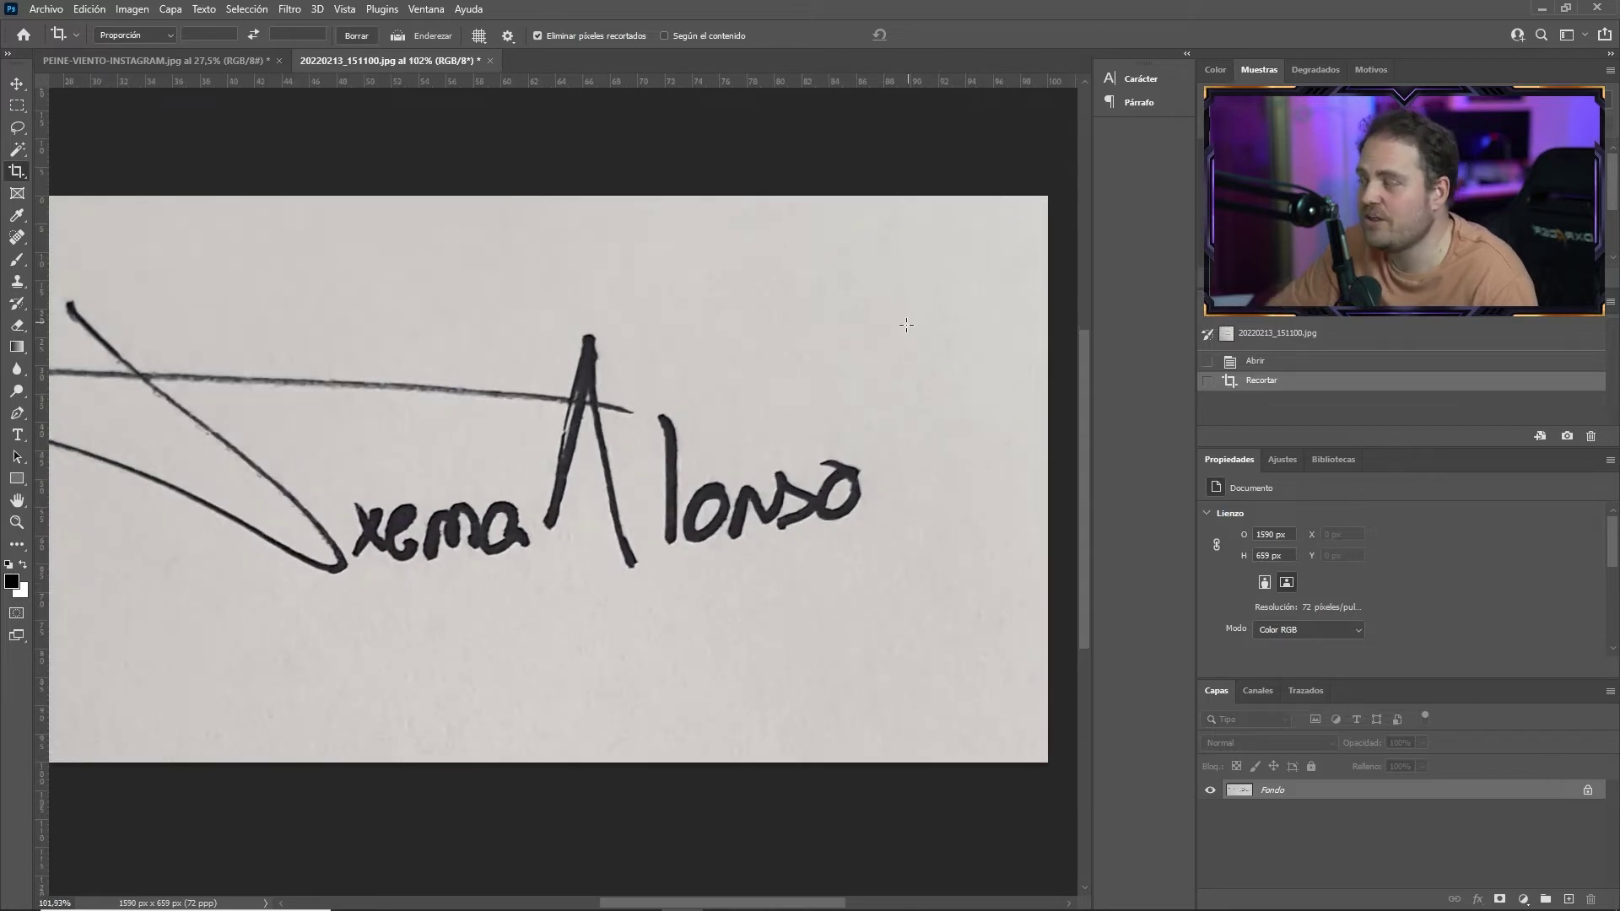
pyautogui.scroll(5, 614, 383)
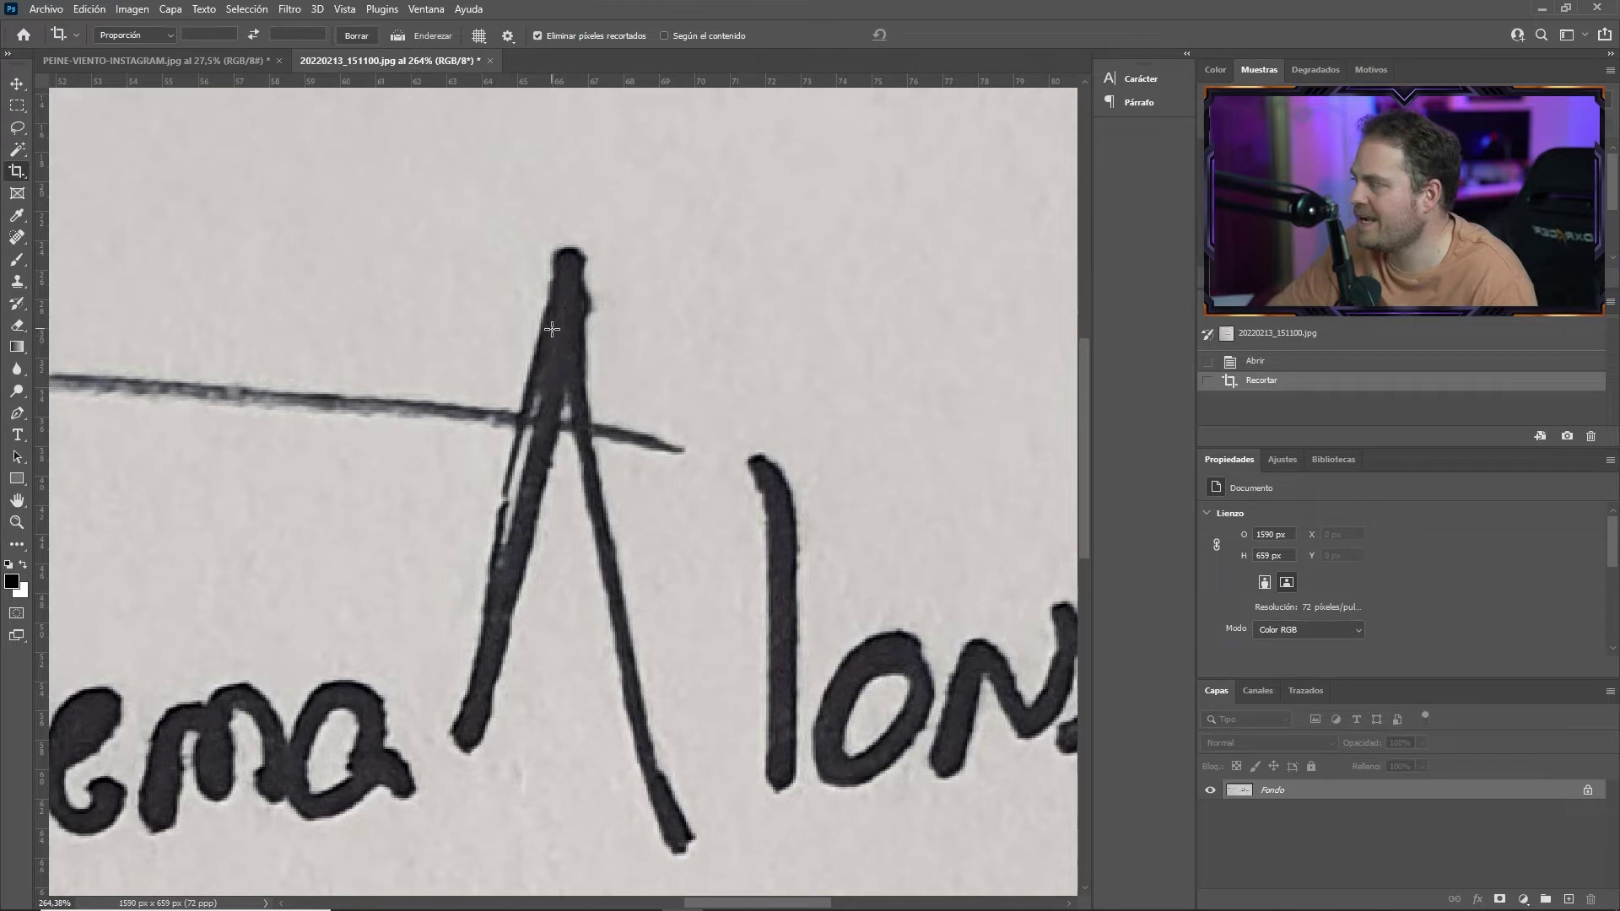
pyautogui.scroll(-8, 765, 506)
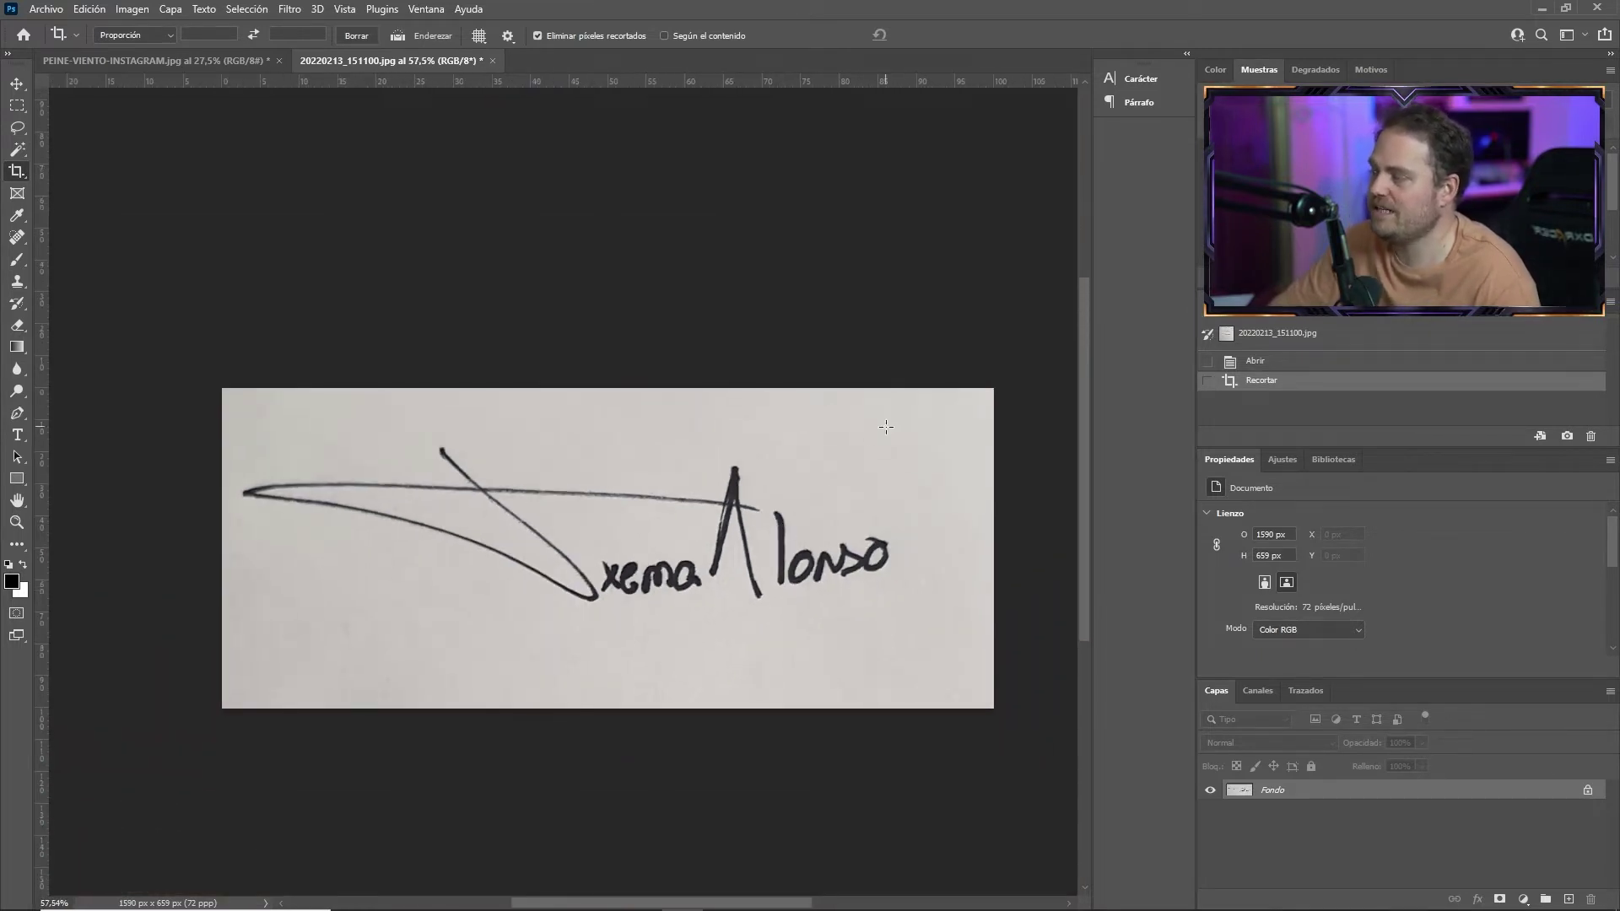
pyautogui.scroll(2, 730, 504)
pyautogui.scroll(-4, 731, 504)
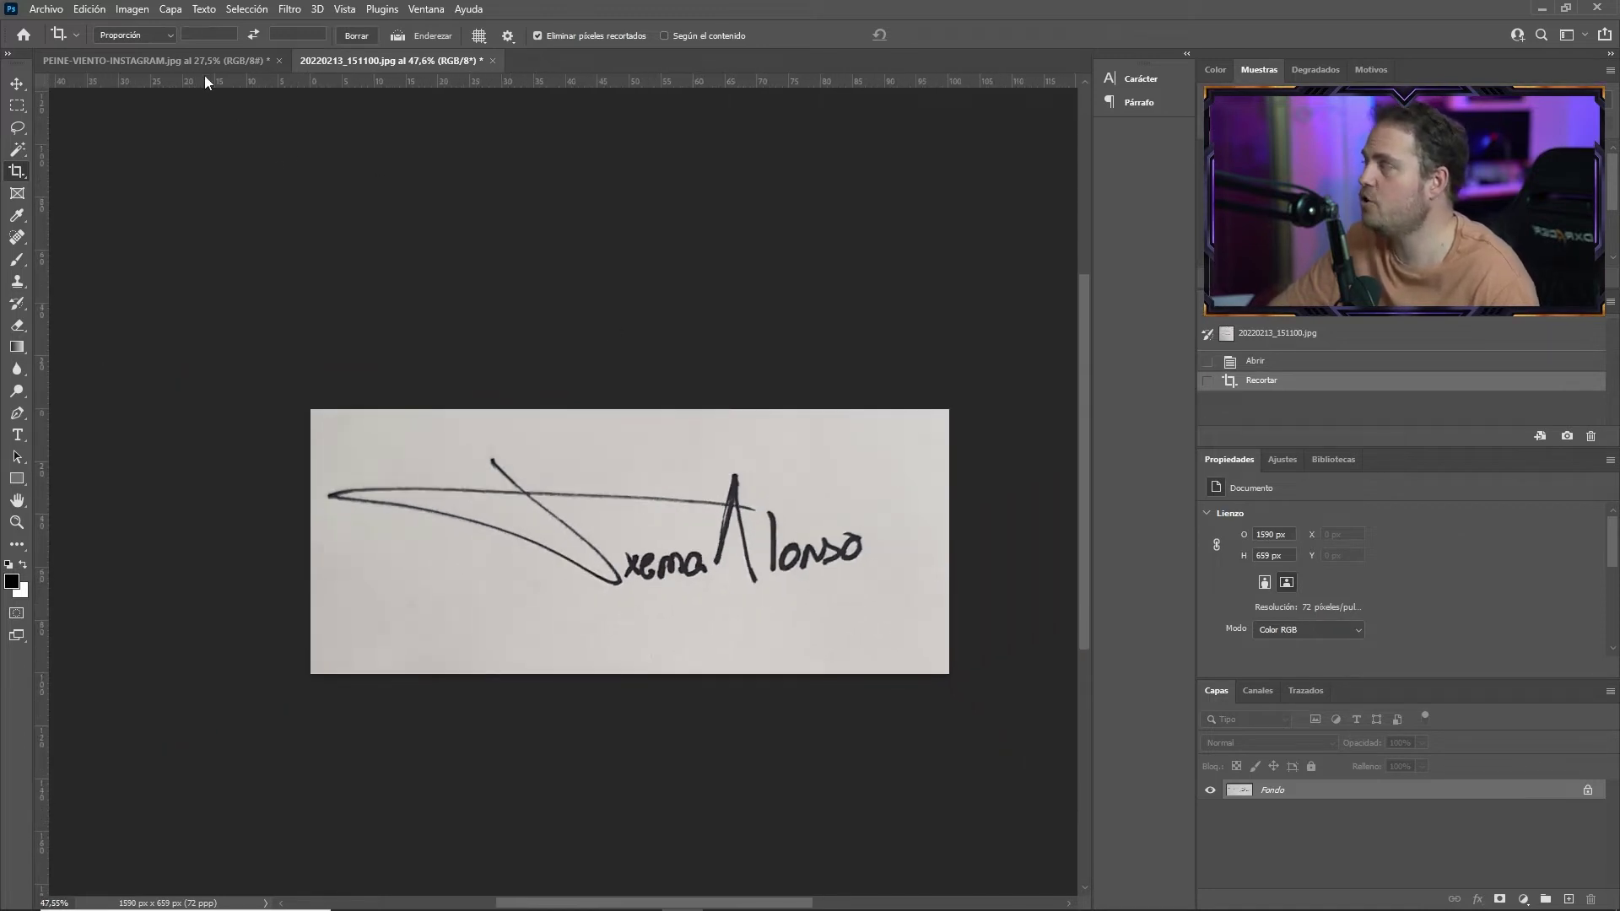
pyautogui.moveTo(1411, 797); pyautogui.dragTo(1568, 898)
# Step: Try placing the signature copy over the lower part of the PEINE-VIENTO-INSTAGRAM.jpg photo, delete it there, and return to the signature document
pyautogui.press('v')
pyautogui.scroll(2, 422, 220)
pyautogui.moveTo(194, 64)
pyautogui.mouseDown()
pyautogui.moveTo(355, 253)
pyautogui.moveTo(717, 615)
pyautogui.moveTo(718, 667)
pyautogui.mouseUp()
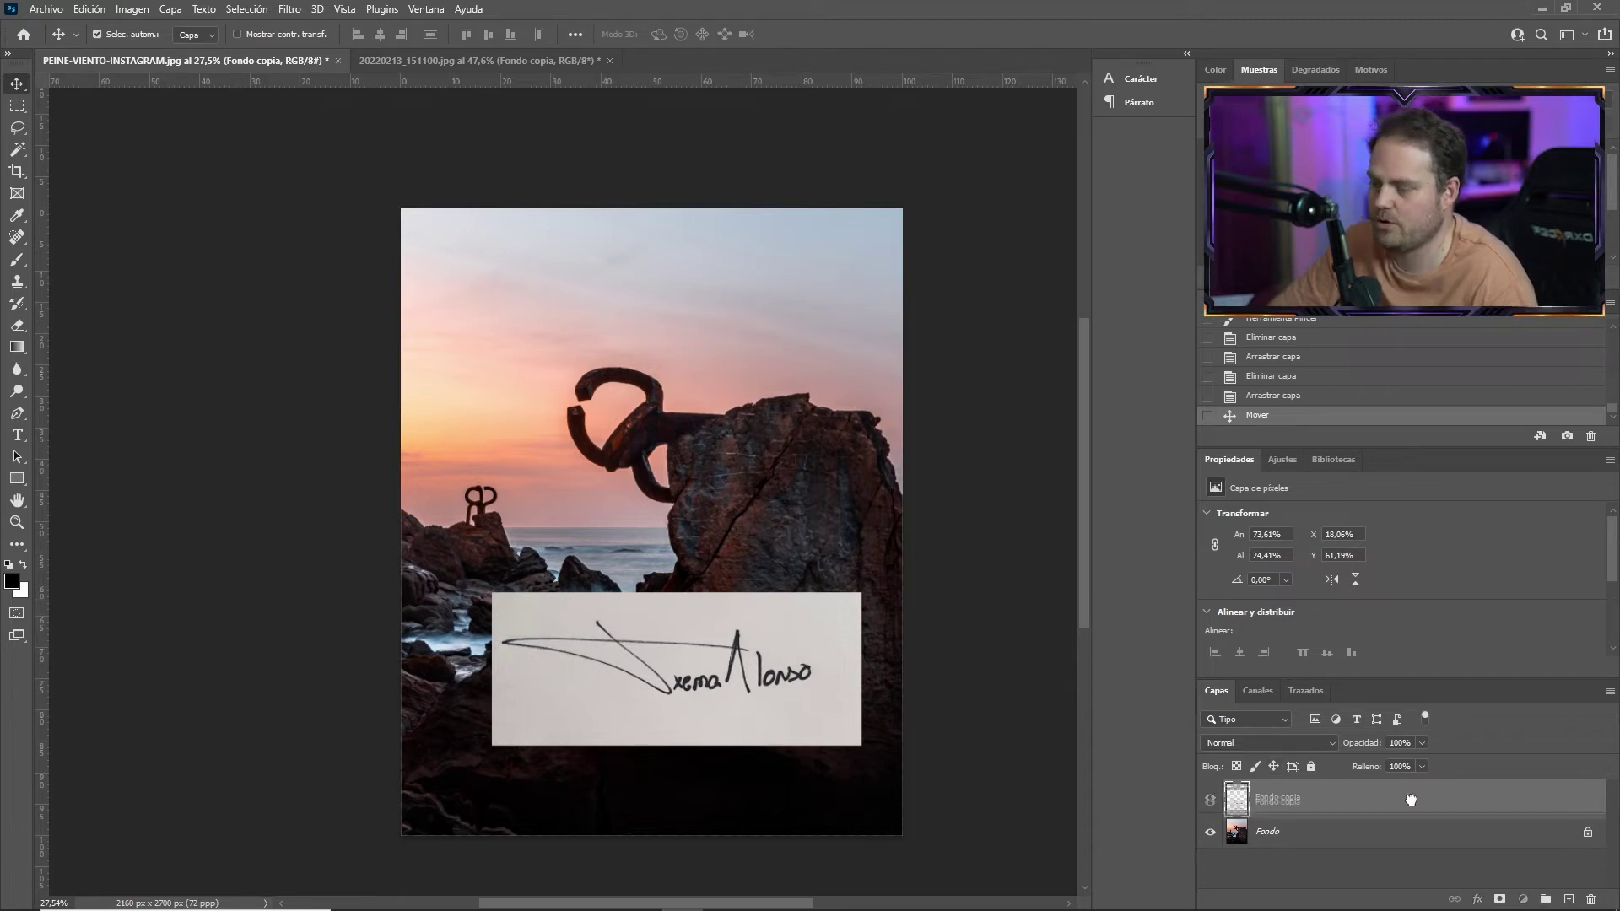
pyautogui.press('Delete')
pyautogui.click(420, 59)
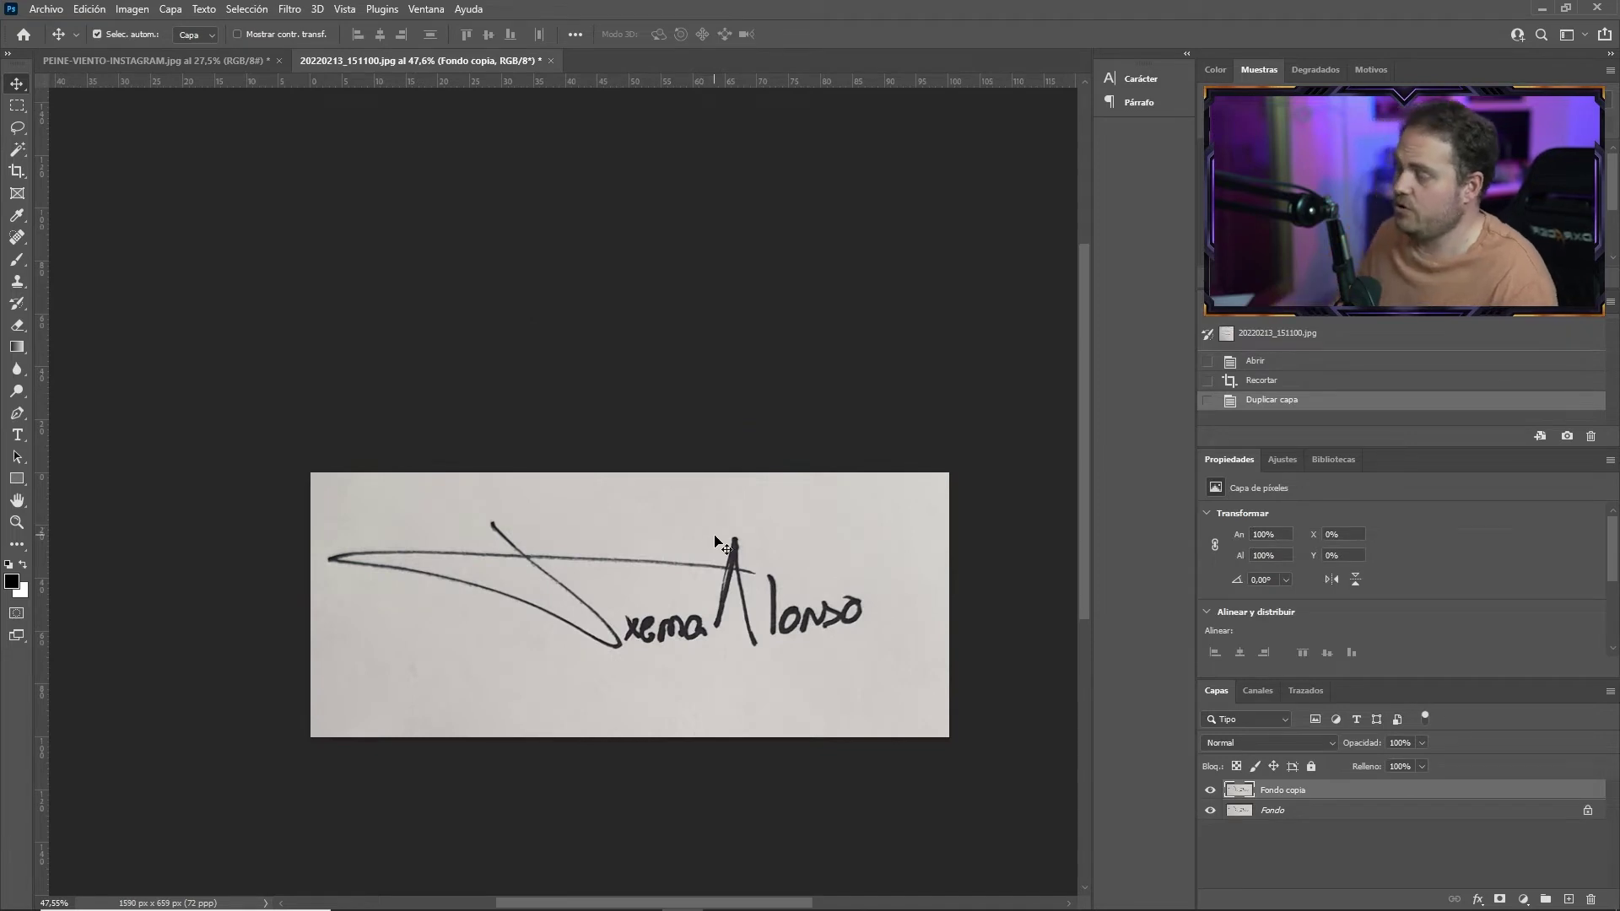
# Step: Apply the Camera Raw filter to the Fondo copia layer with automatic Blancos at +61 and automatic Negros at -11
pyautogui.moveTo(715, 535); pyautogui.dragTo(684, 352)
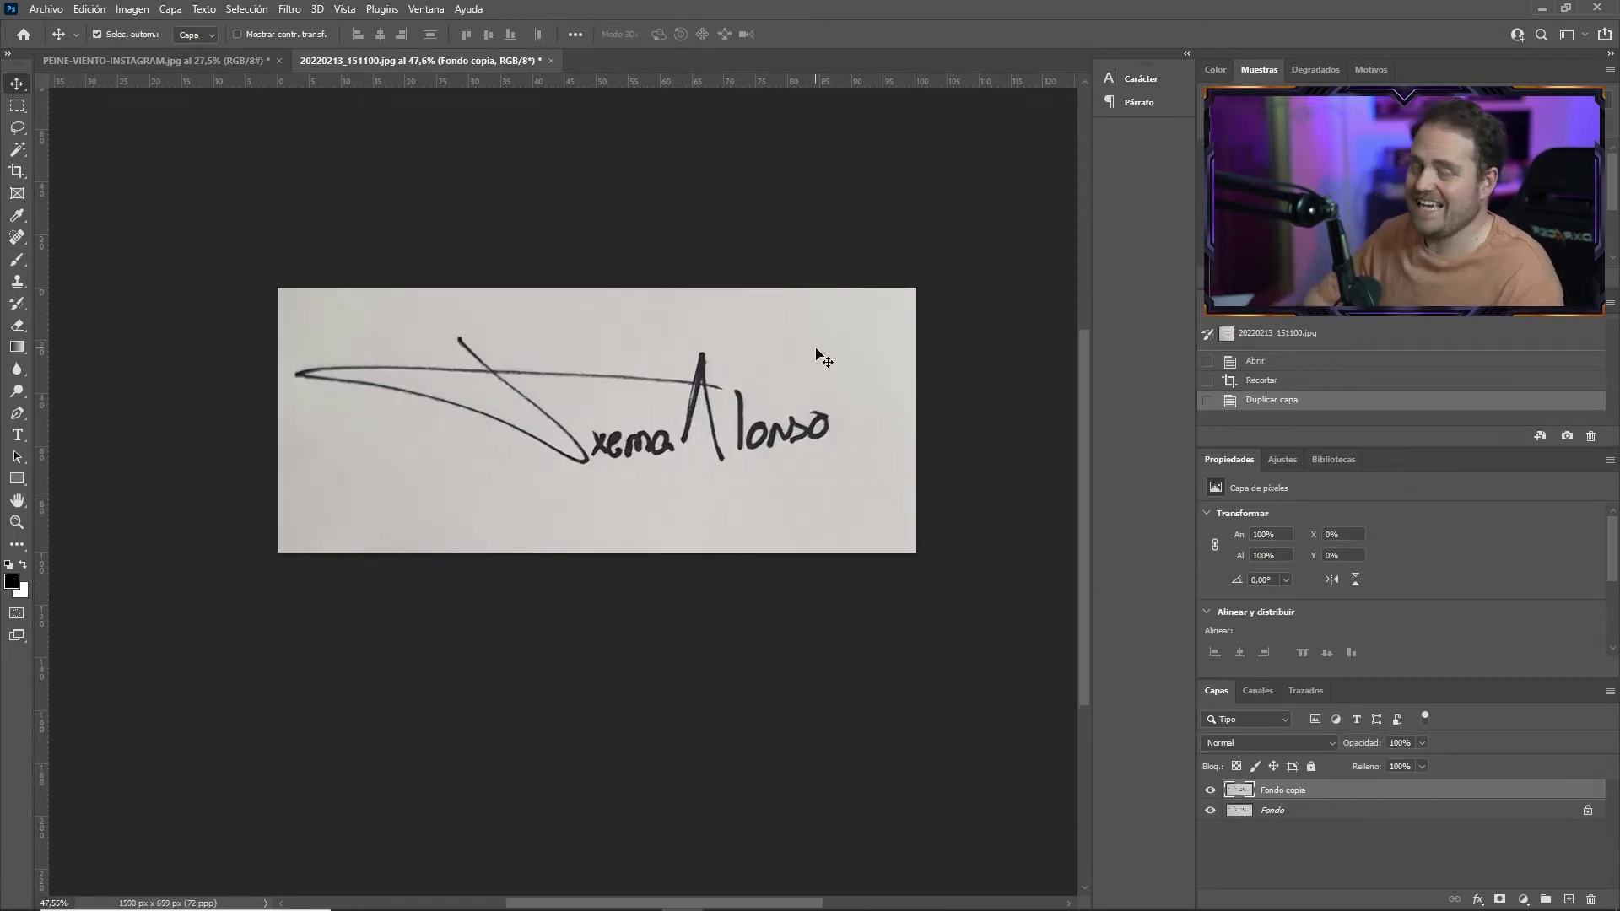
pyautogui.scroll(4, 817, 354)
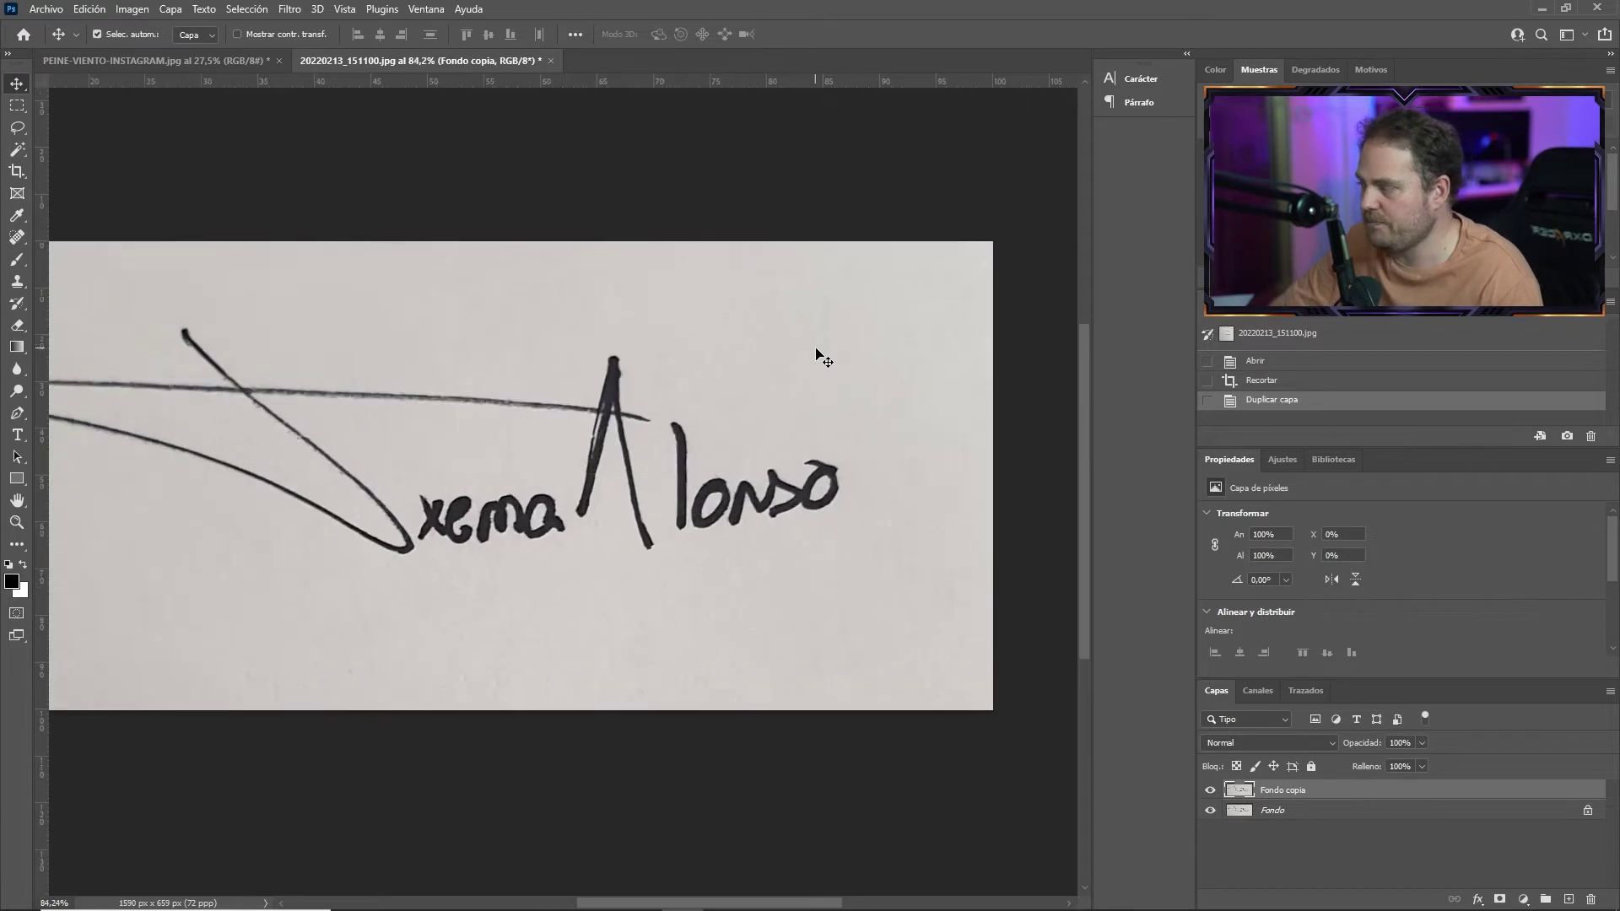
pyautogui.scroll(-2, 817, 354)
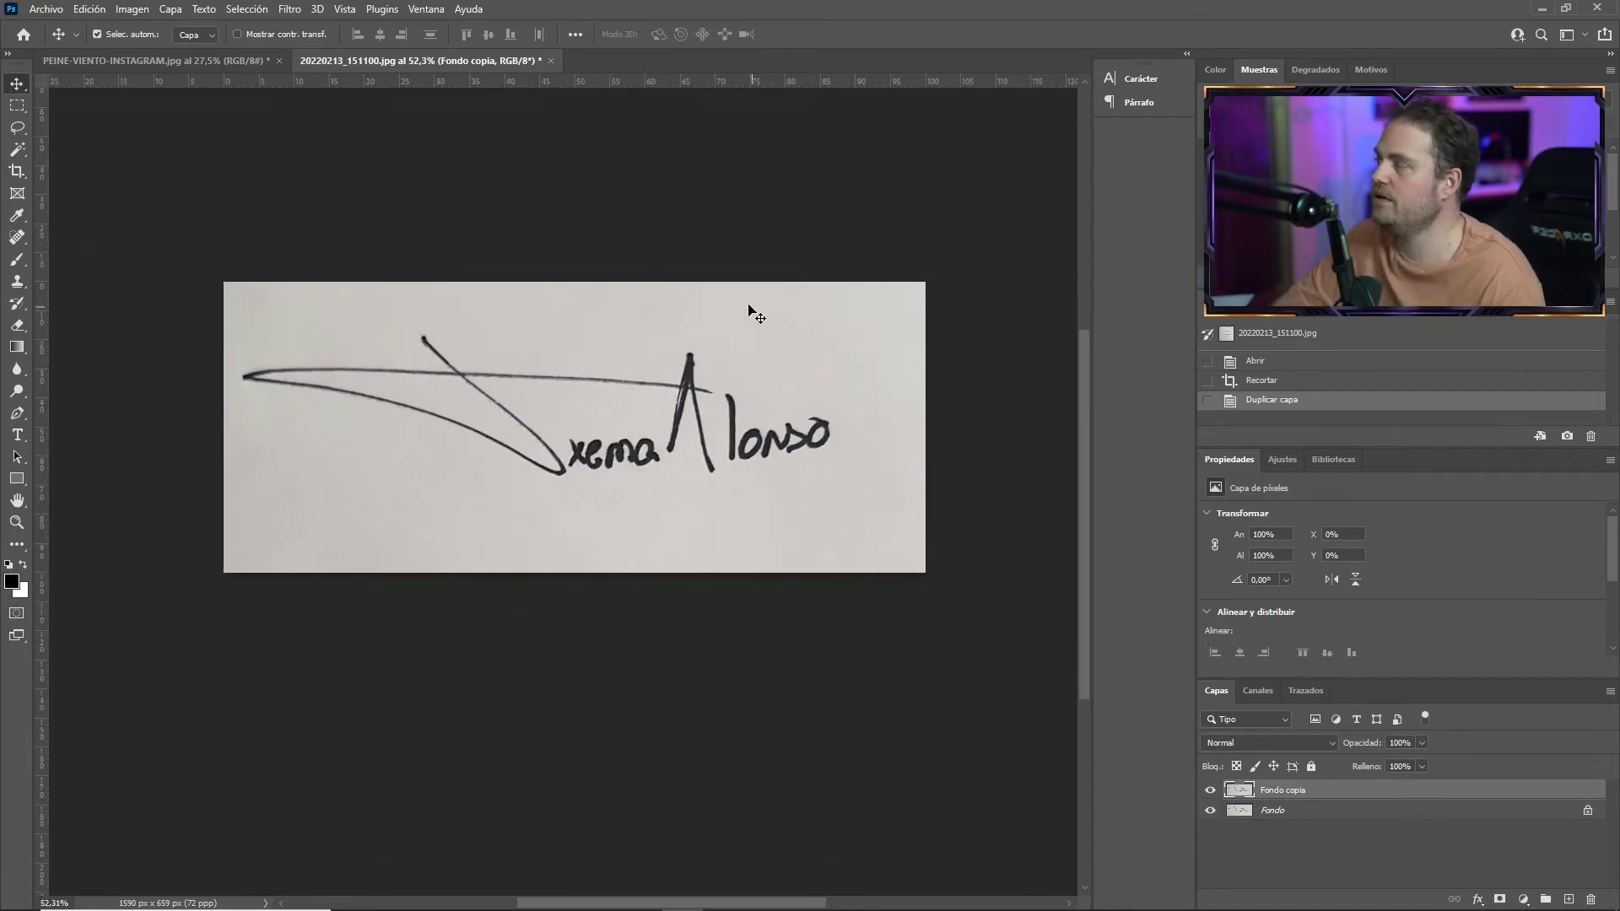
pyautogui.click(288, 9)
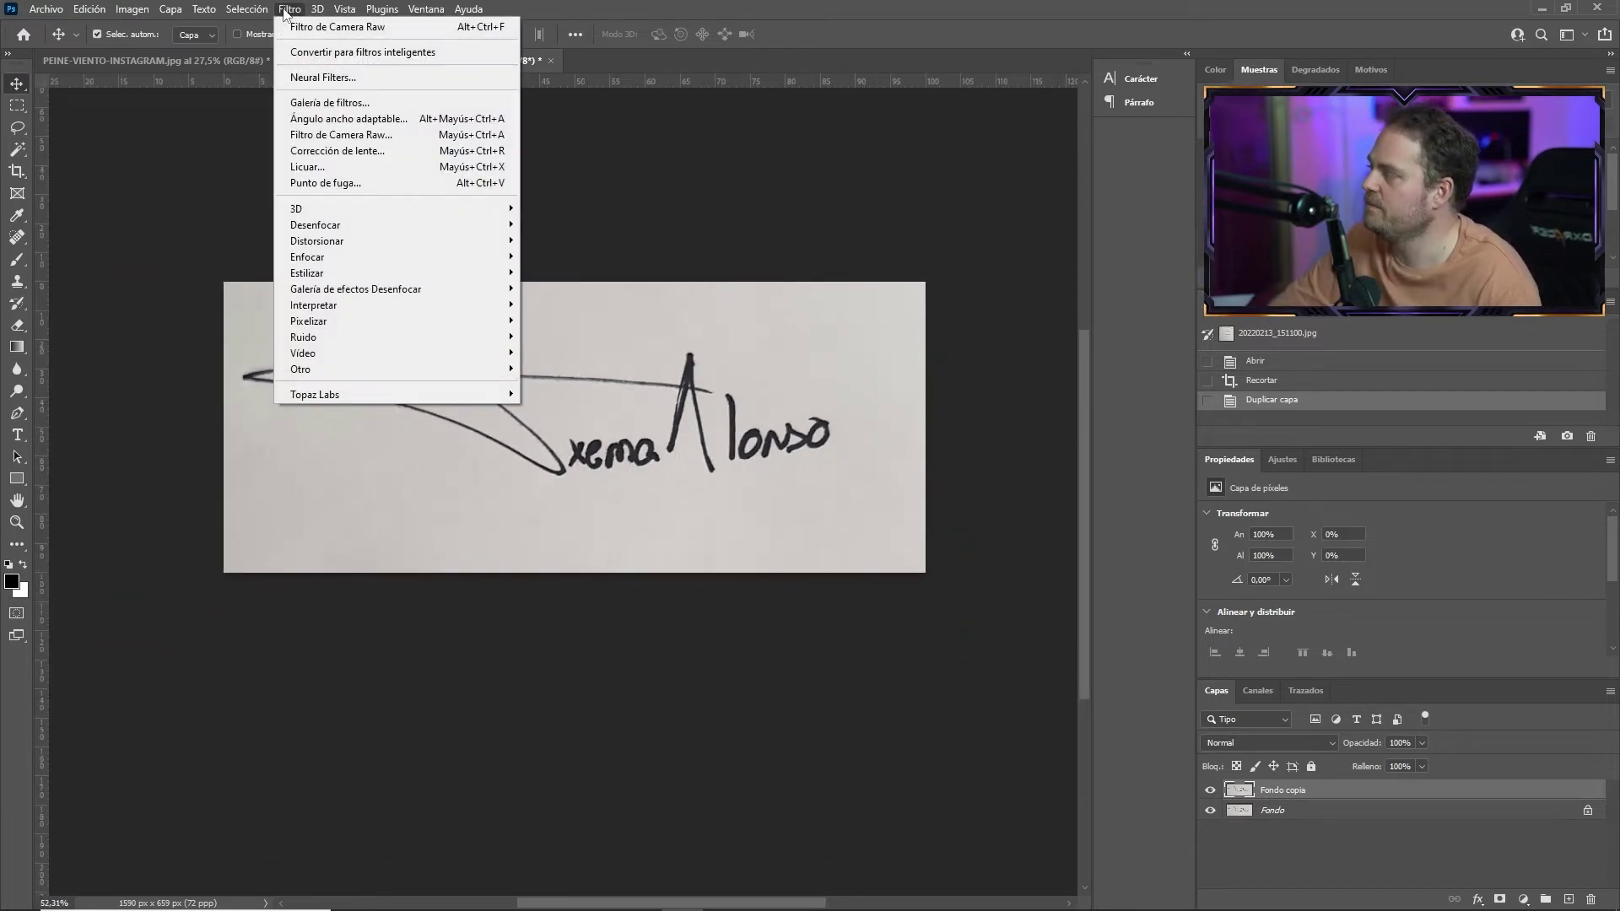
pyautogui.click(349, 136)
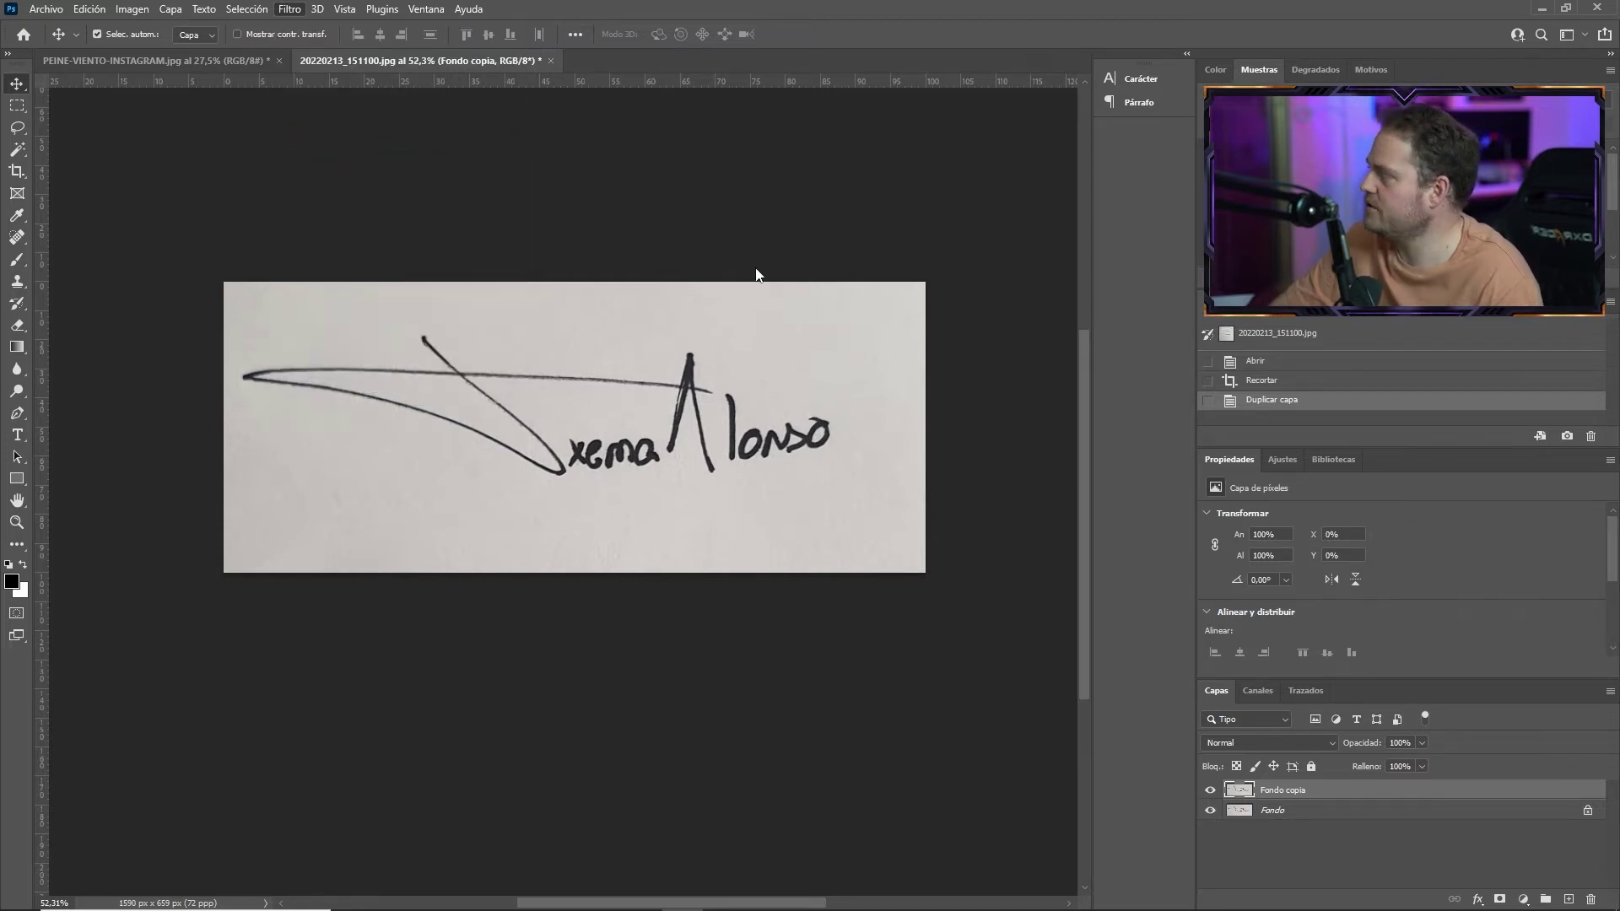
pyautogui.moveTo(976, 34); pyautogui.dragTo(817, 44)
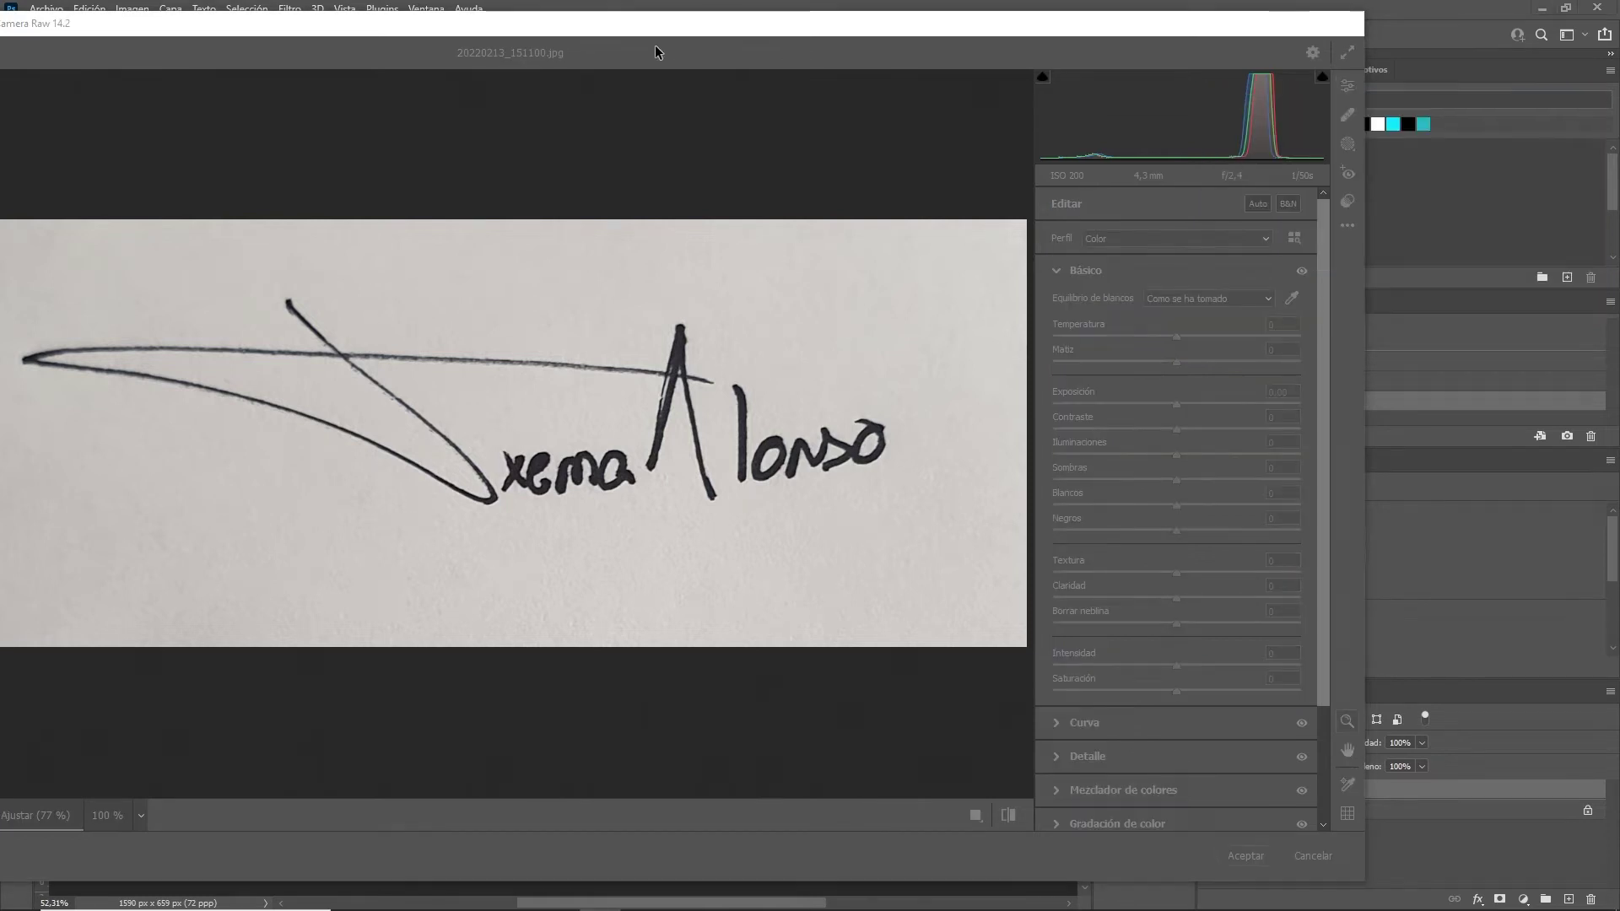
pyautogui.moveTo(734, 25); pyautogui.dragTo(905, 23)
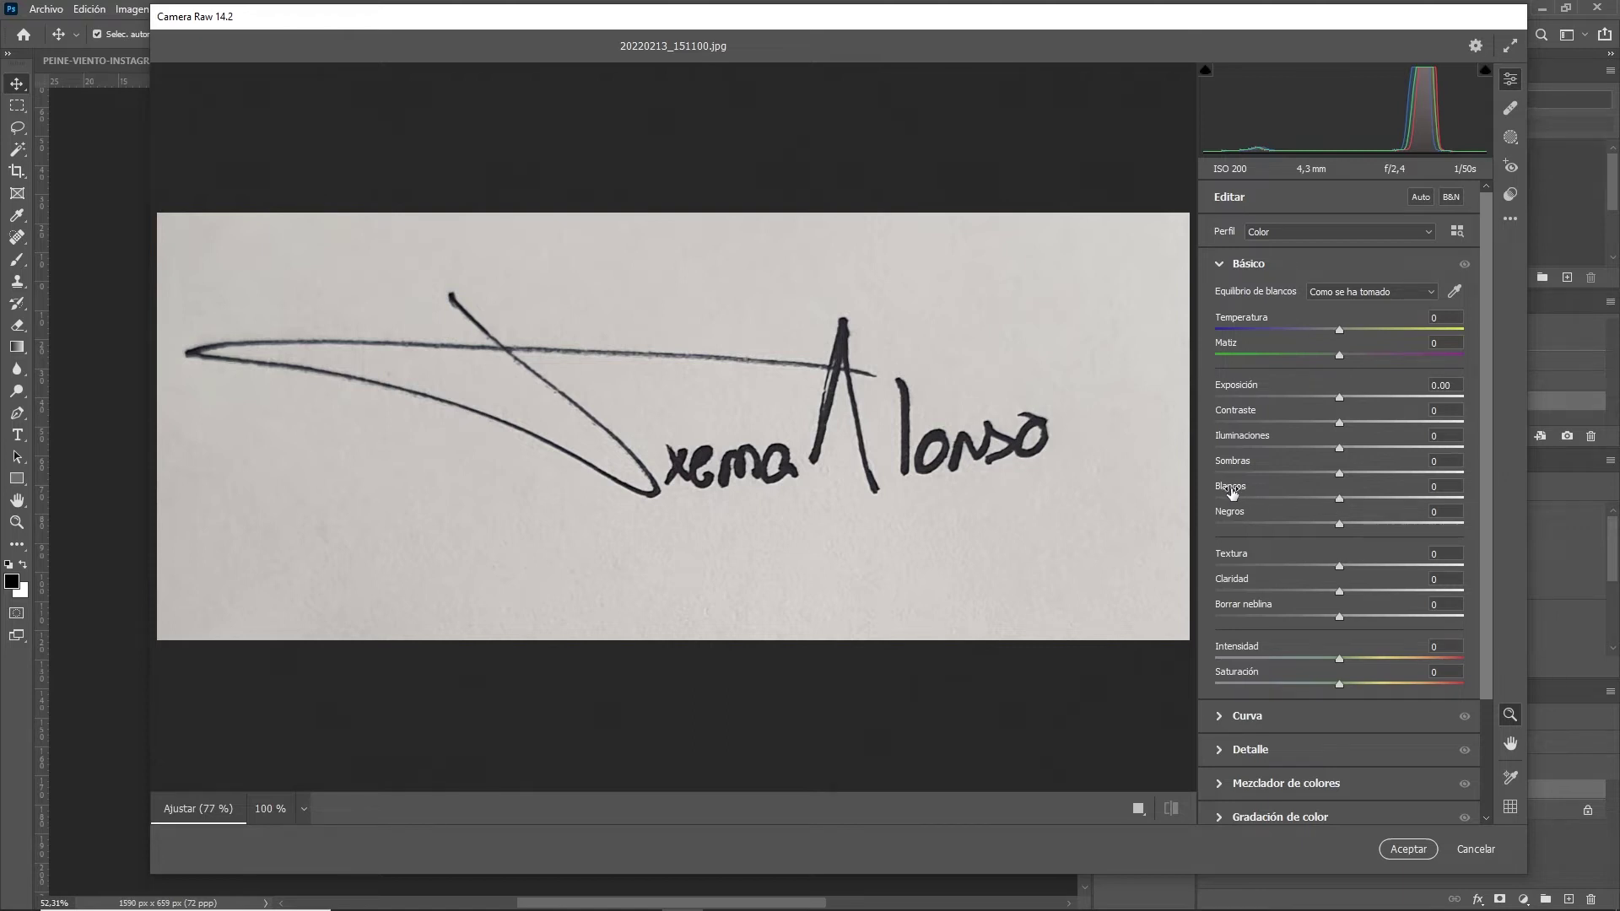
pyautogui.press('shift')
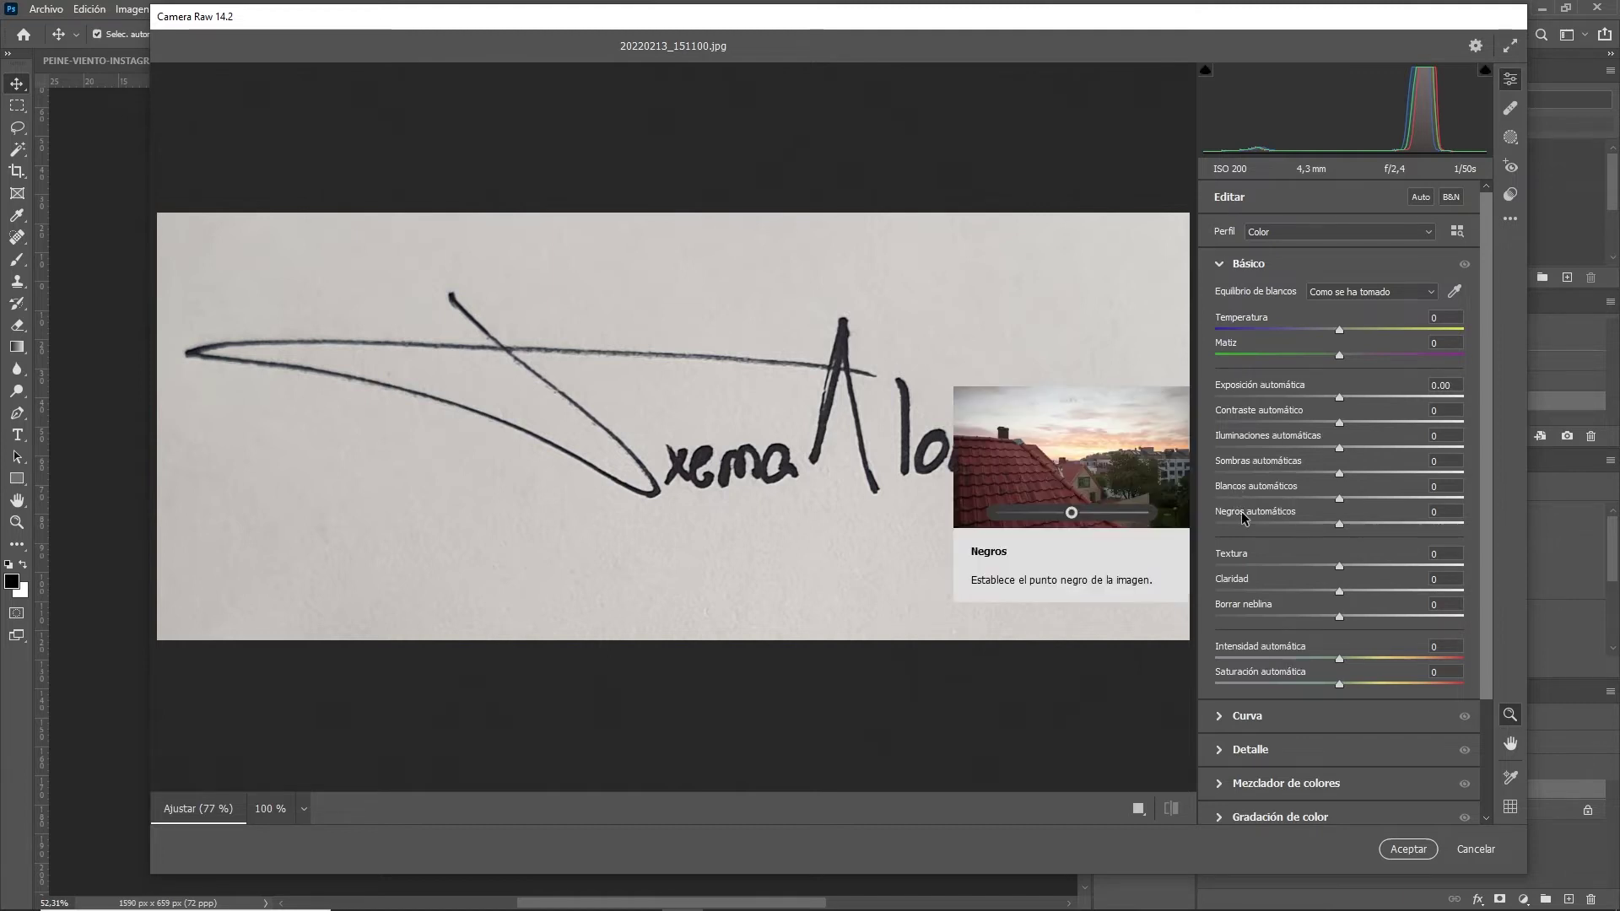
pyautogui.keyDown('shift'); pyautogui.doubleClick(1340, 499); pyautogui.keyUp('shift')
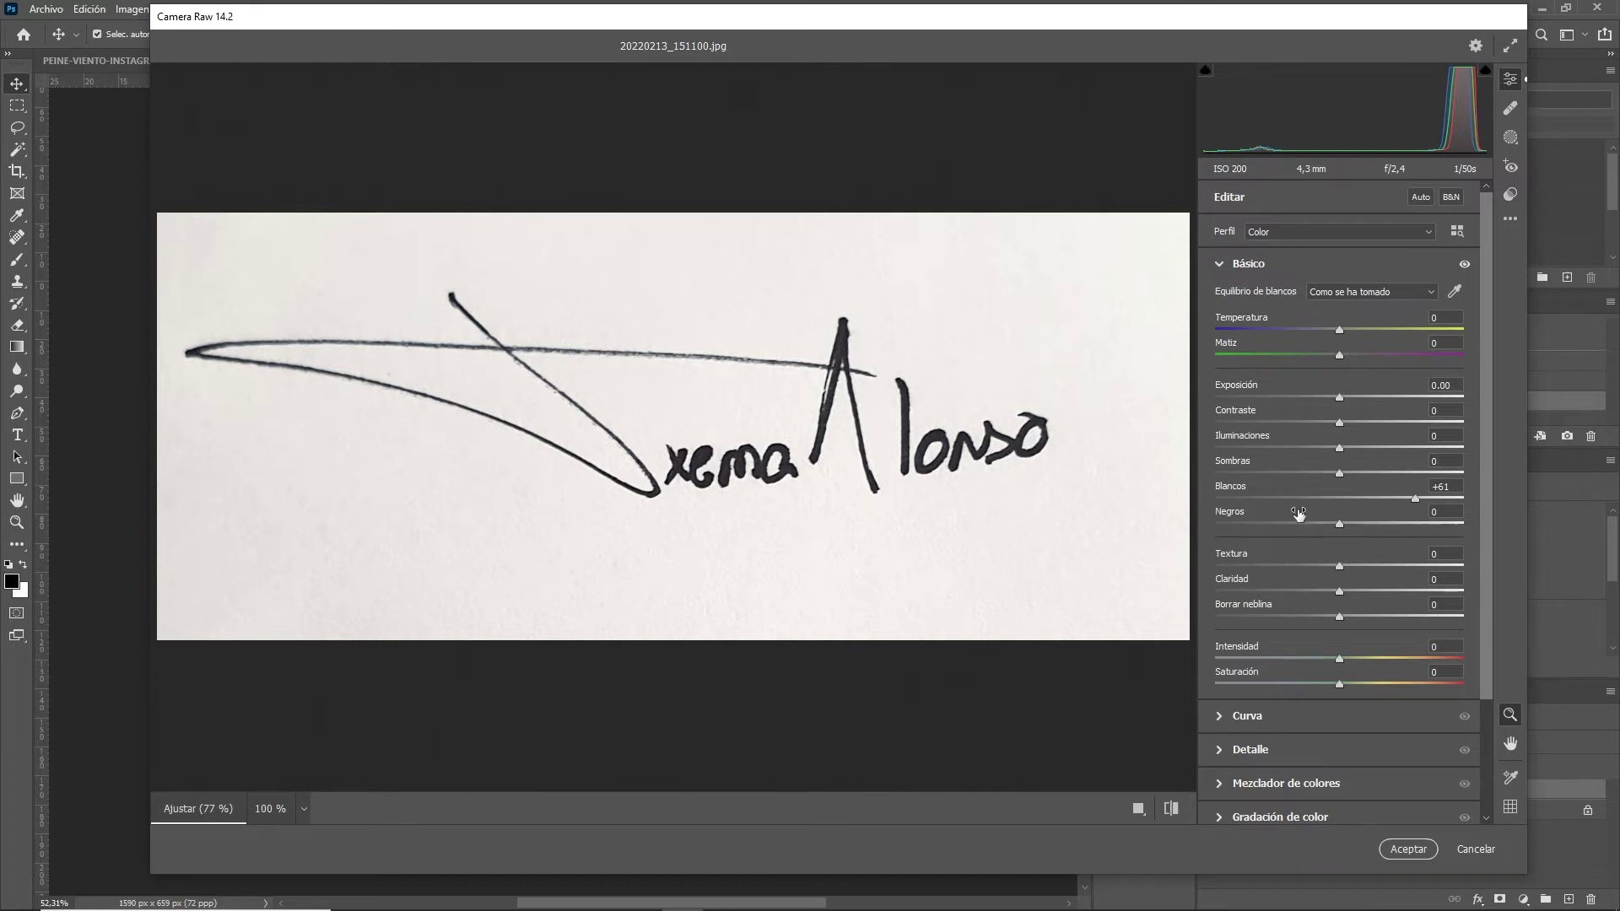
pyautogui.press('shift')
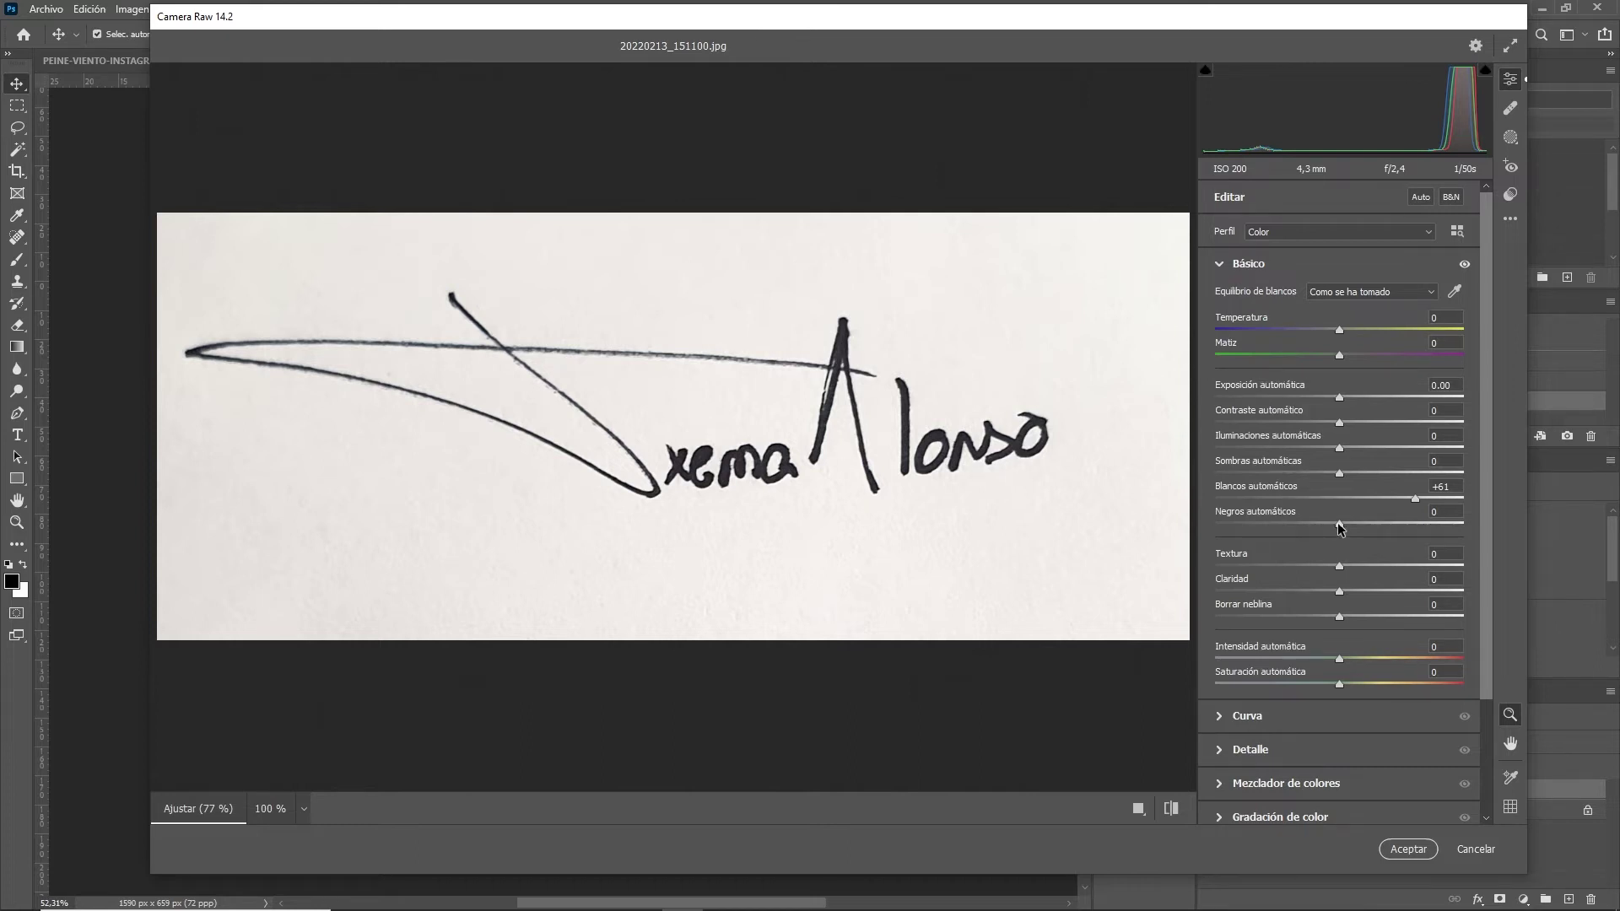
pyautogui.keyDown('shift'); pyautogui.doubleClick(1339, 524); pyautogui.keyUp('shift')
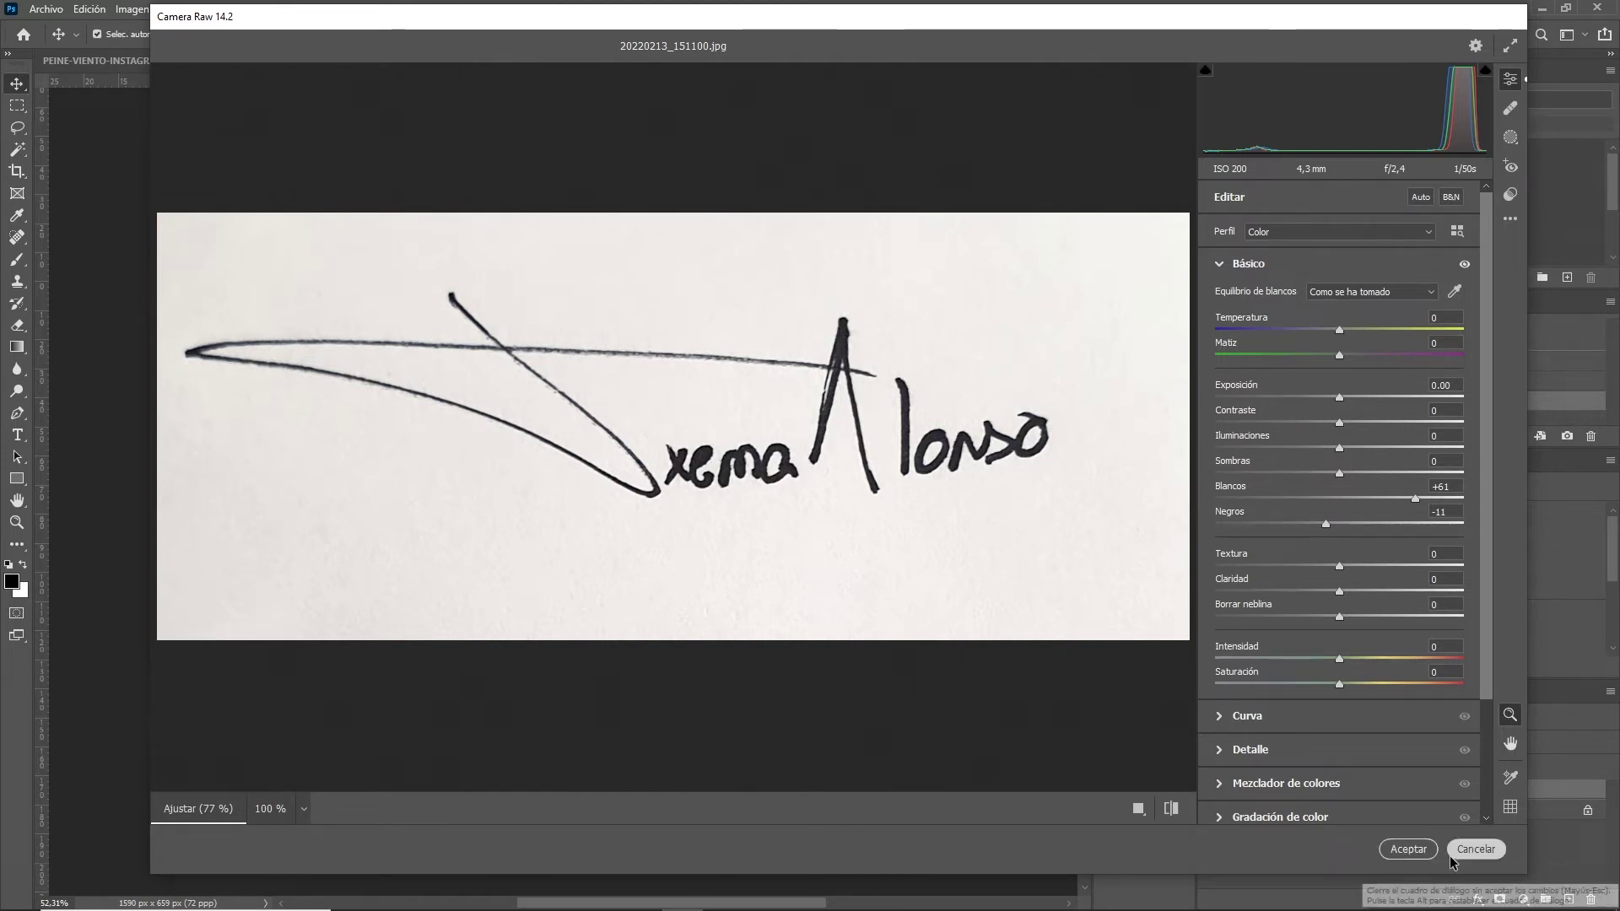
pyautogui.click(1409, 849)
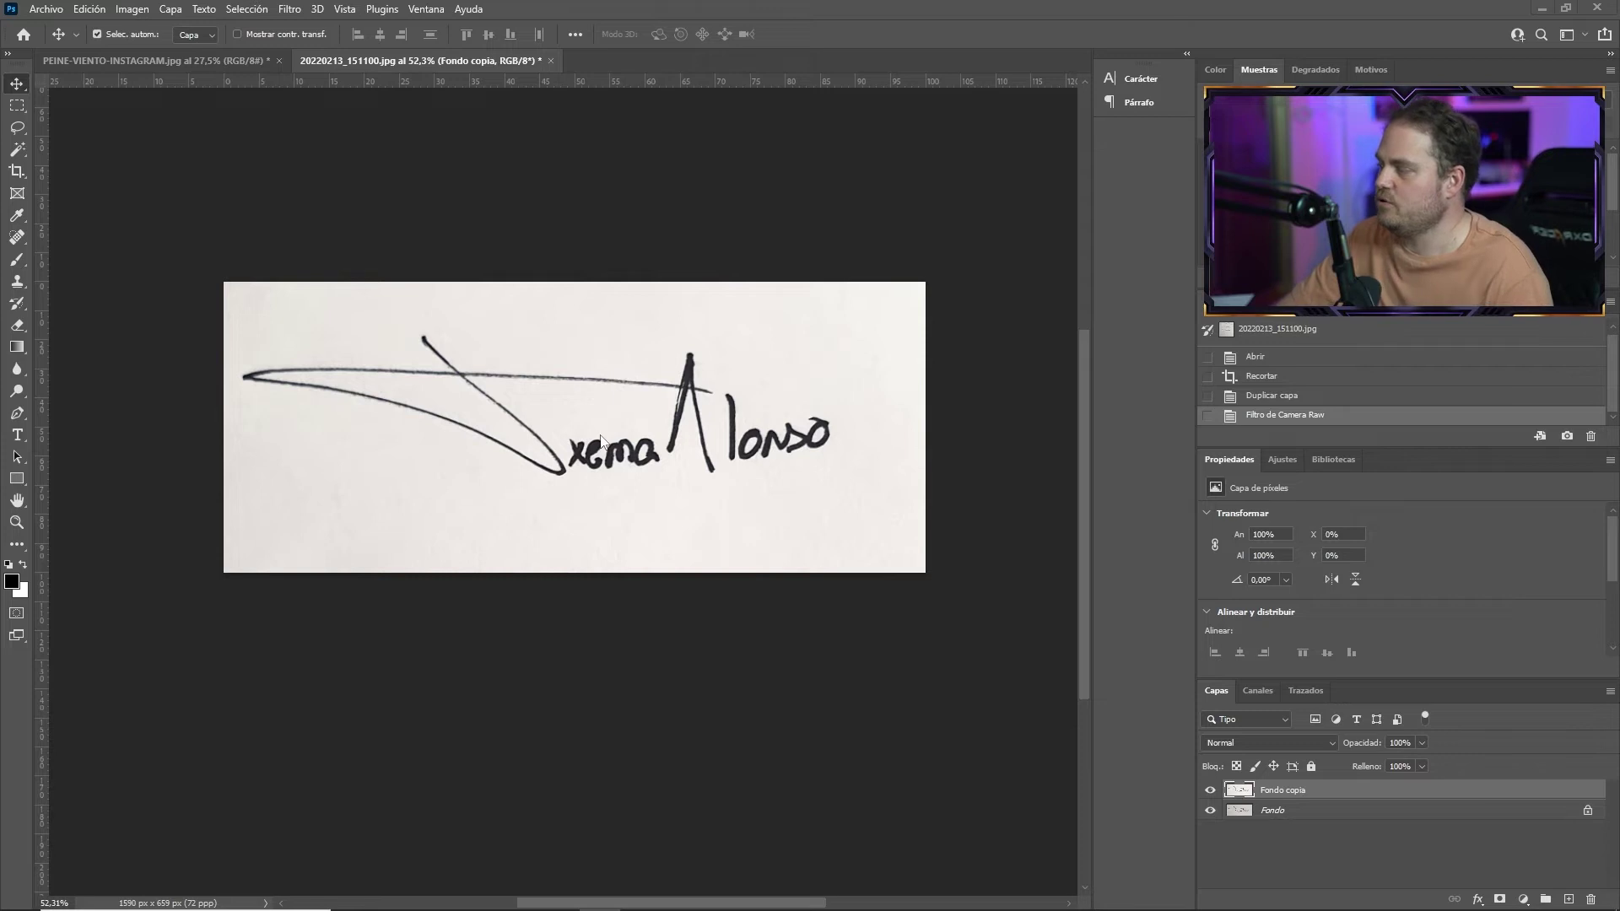
# Step: Start a Gama de colores selection of the signature using Sombras, with the selection preview set to Escala de grises
pyautogui.scroll(2, 606, 412)
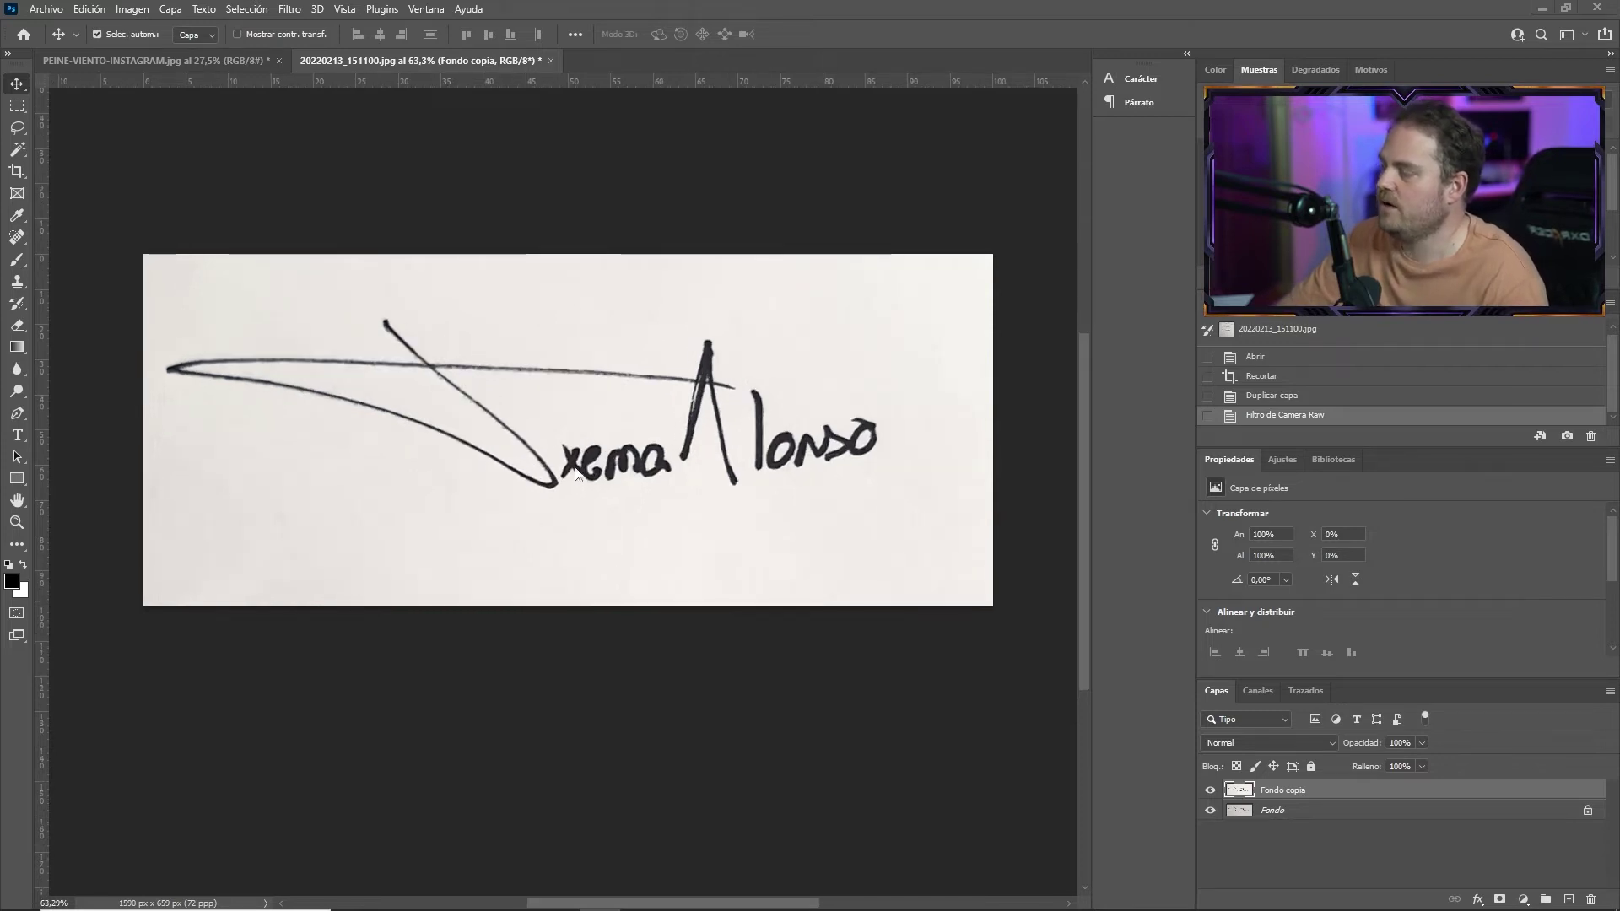
pyautogui.scroll(2, 582, 472)
pyautogui.scroll(-1, 582, 473)
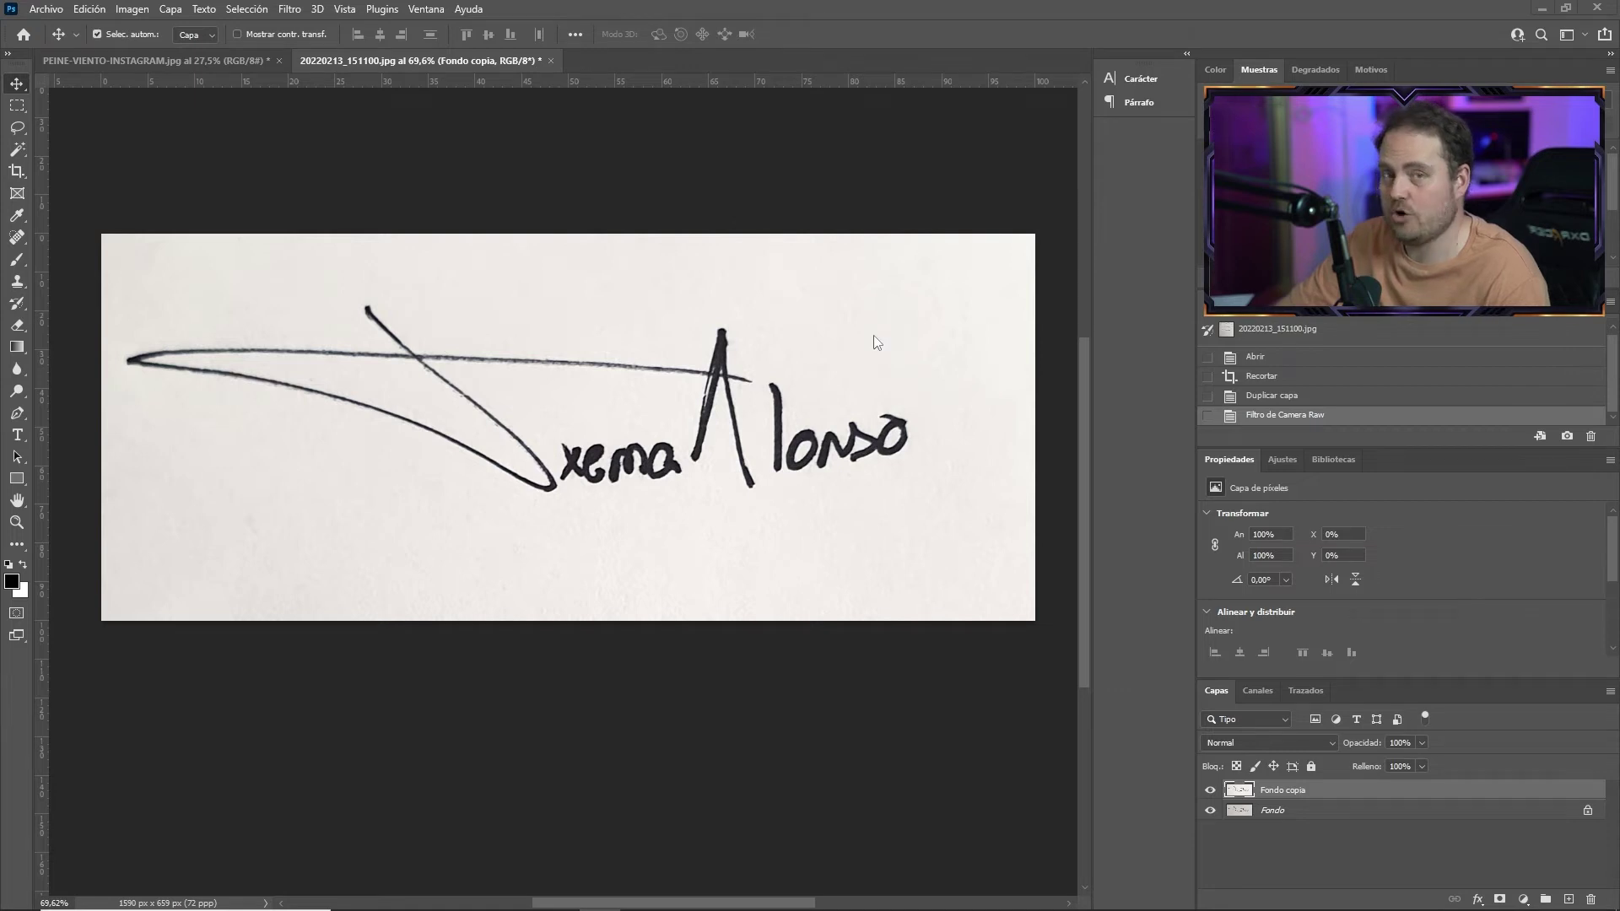
pyautogui.click(235, 12)
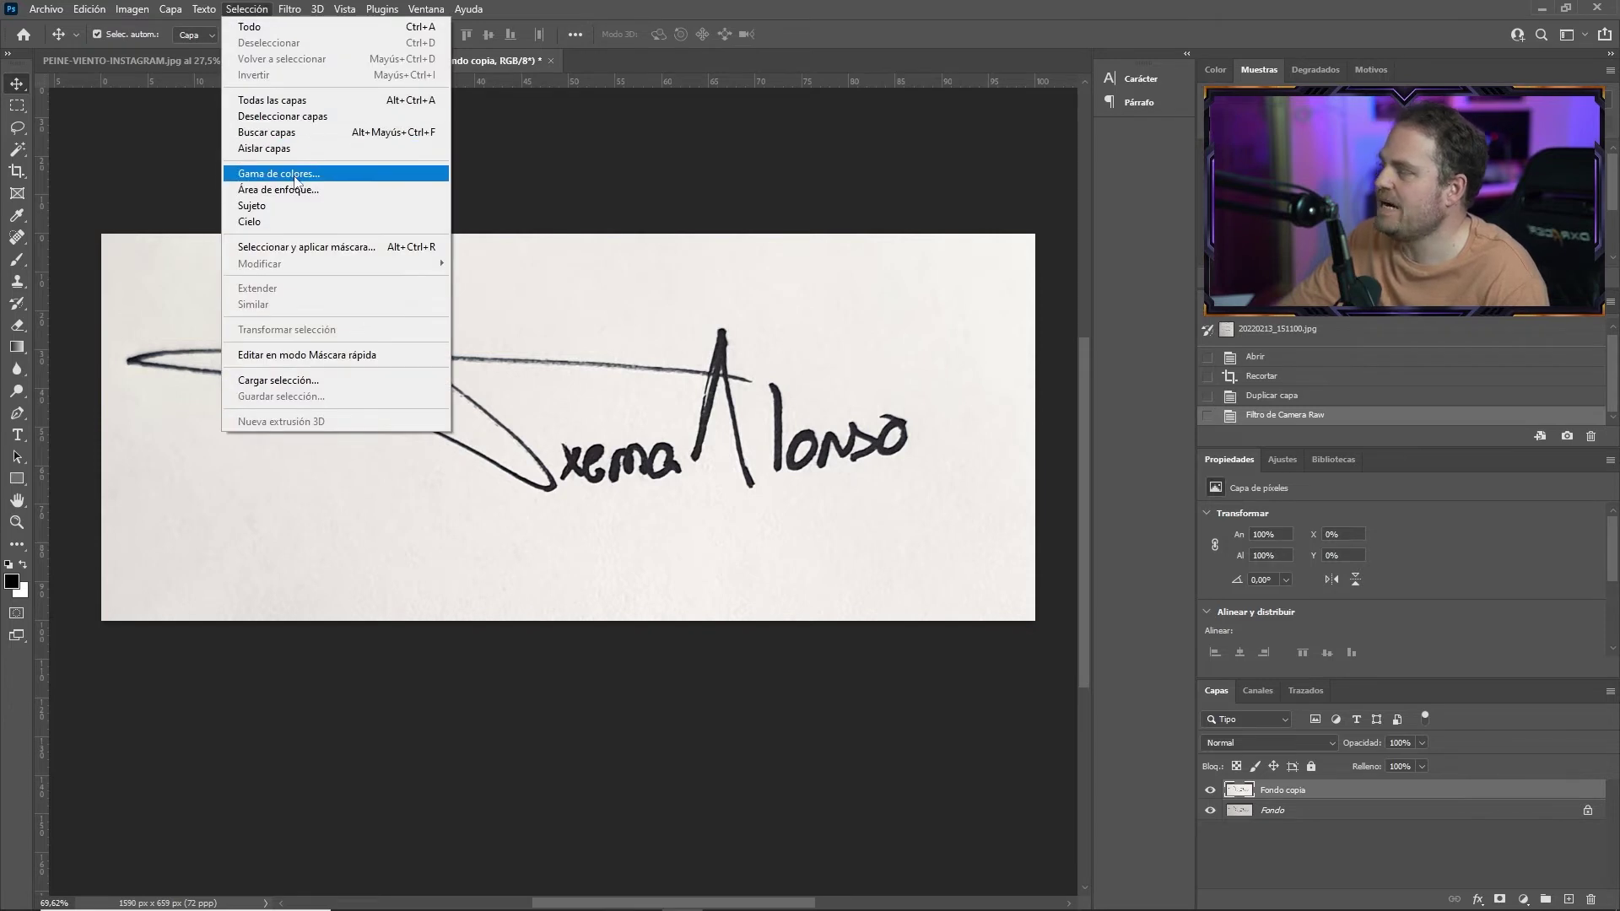
pyautogui.click(295, 180)
pyautogui.moveTo(680, 67); pyautogui.dragTo(832, 43)
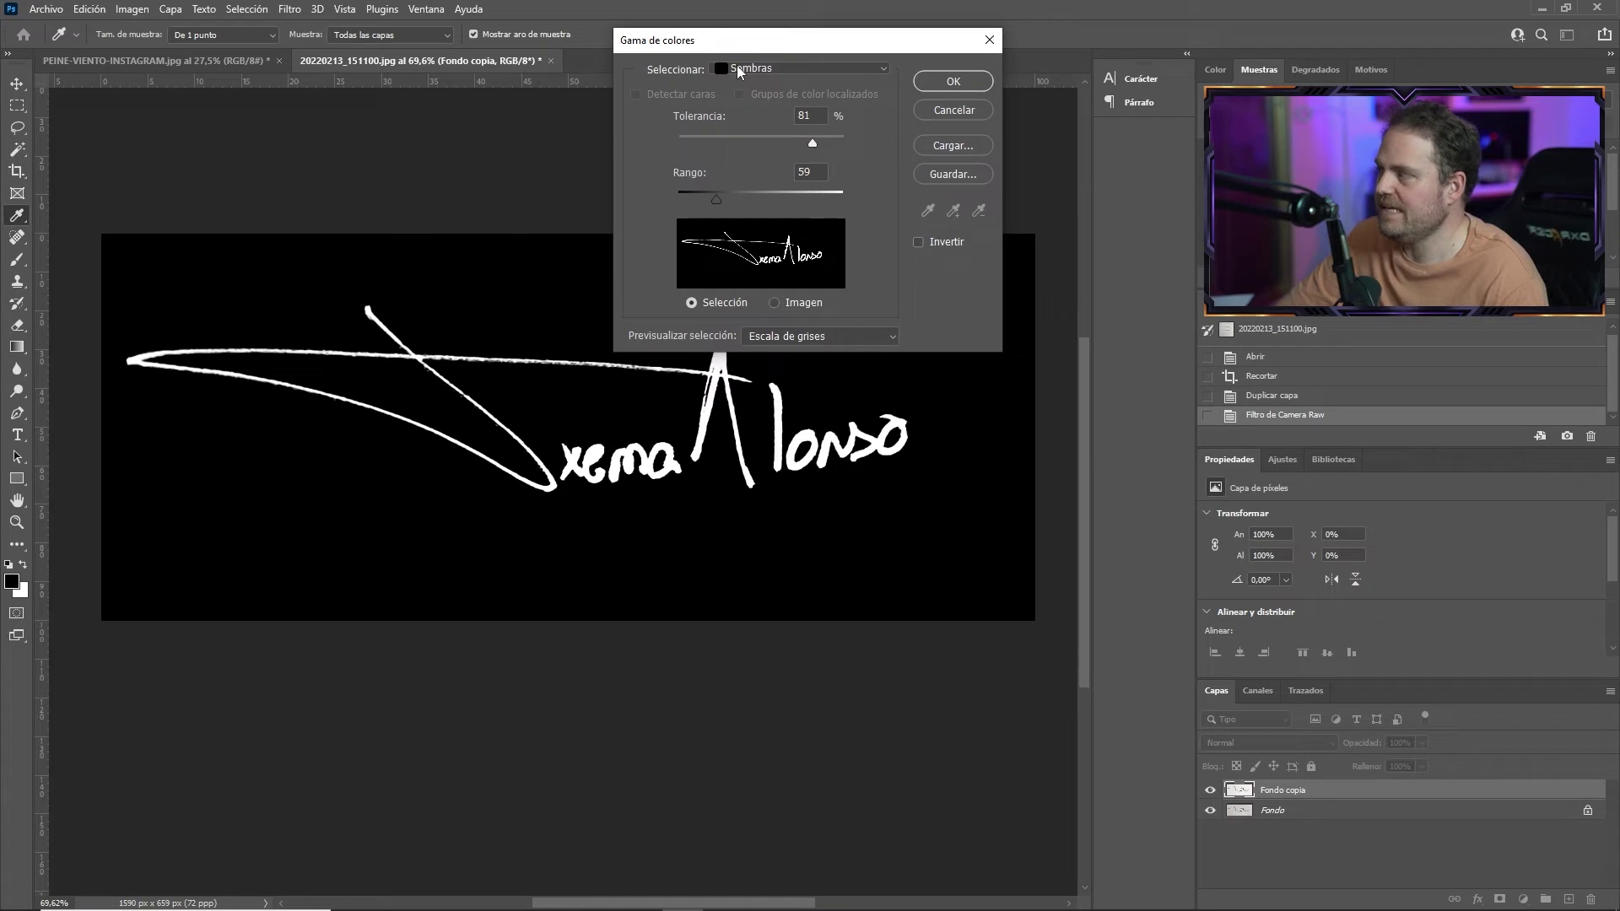
pyautogui.click(791, 71)
pyautogui.click(801, 261)
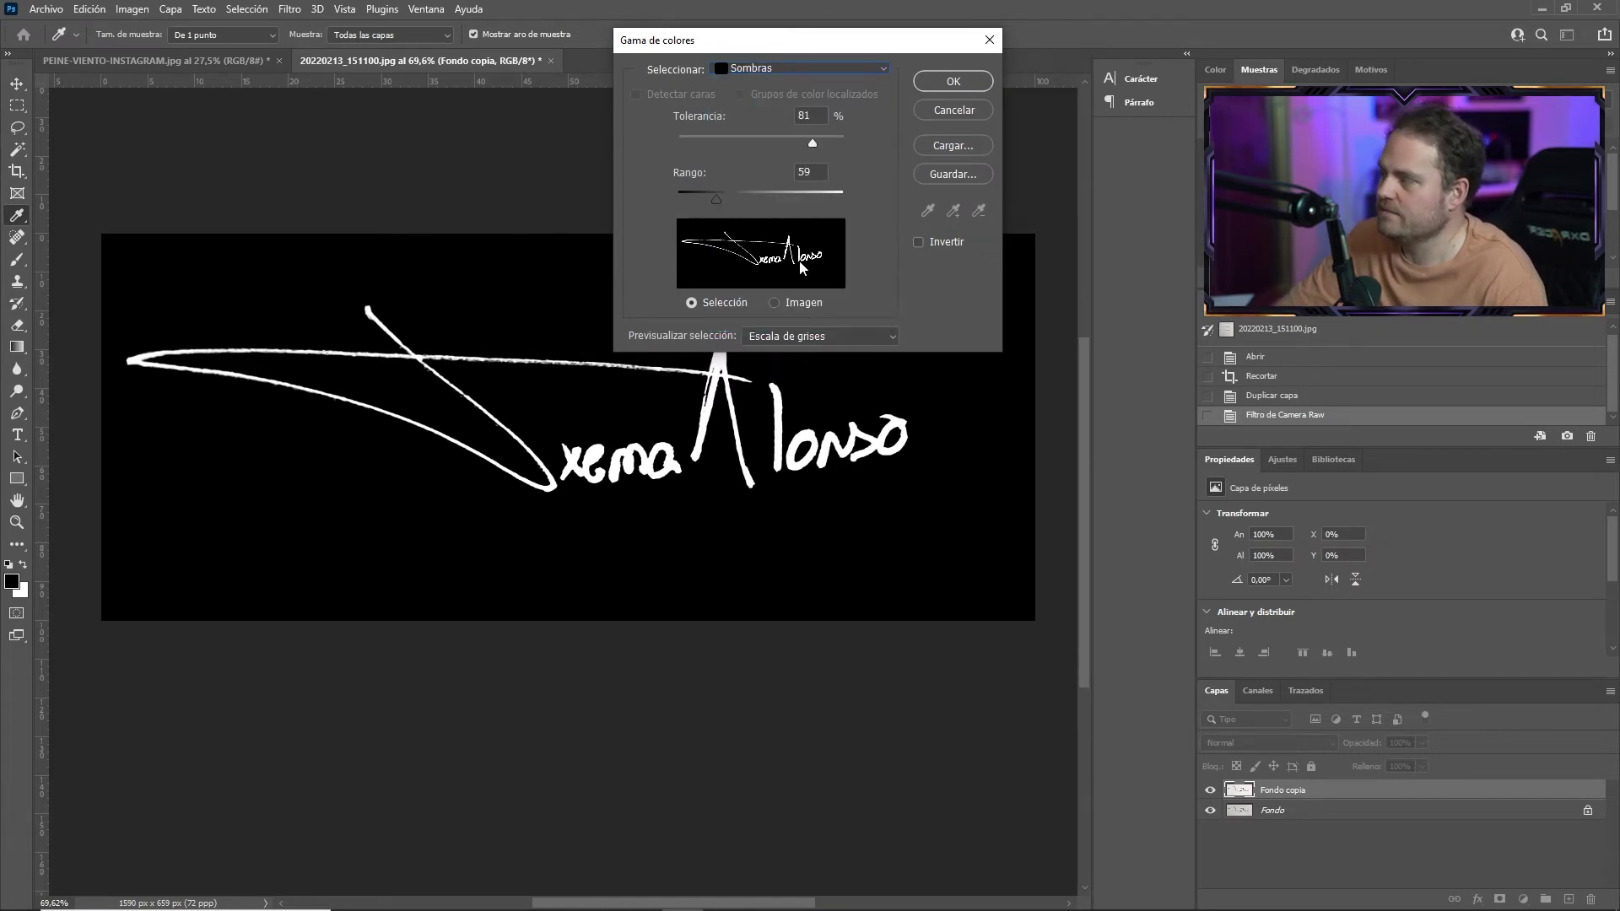
pyautogui.click(784, 338)
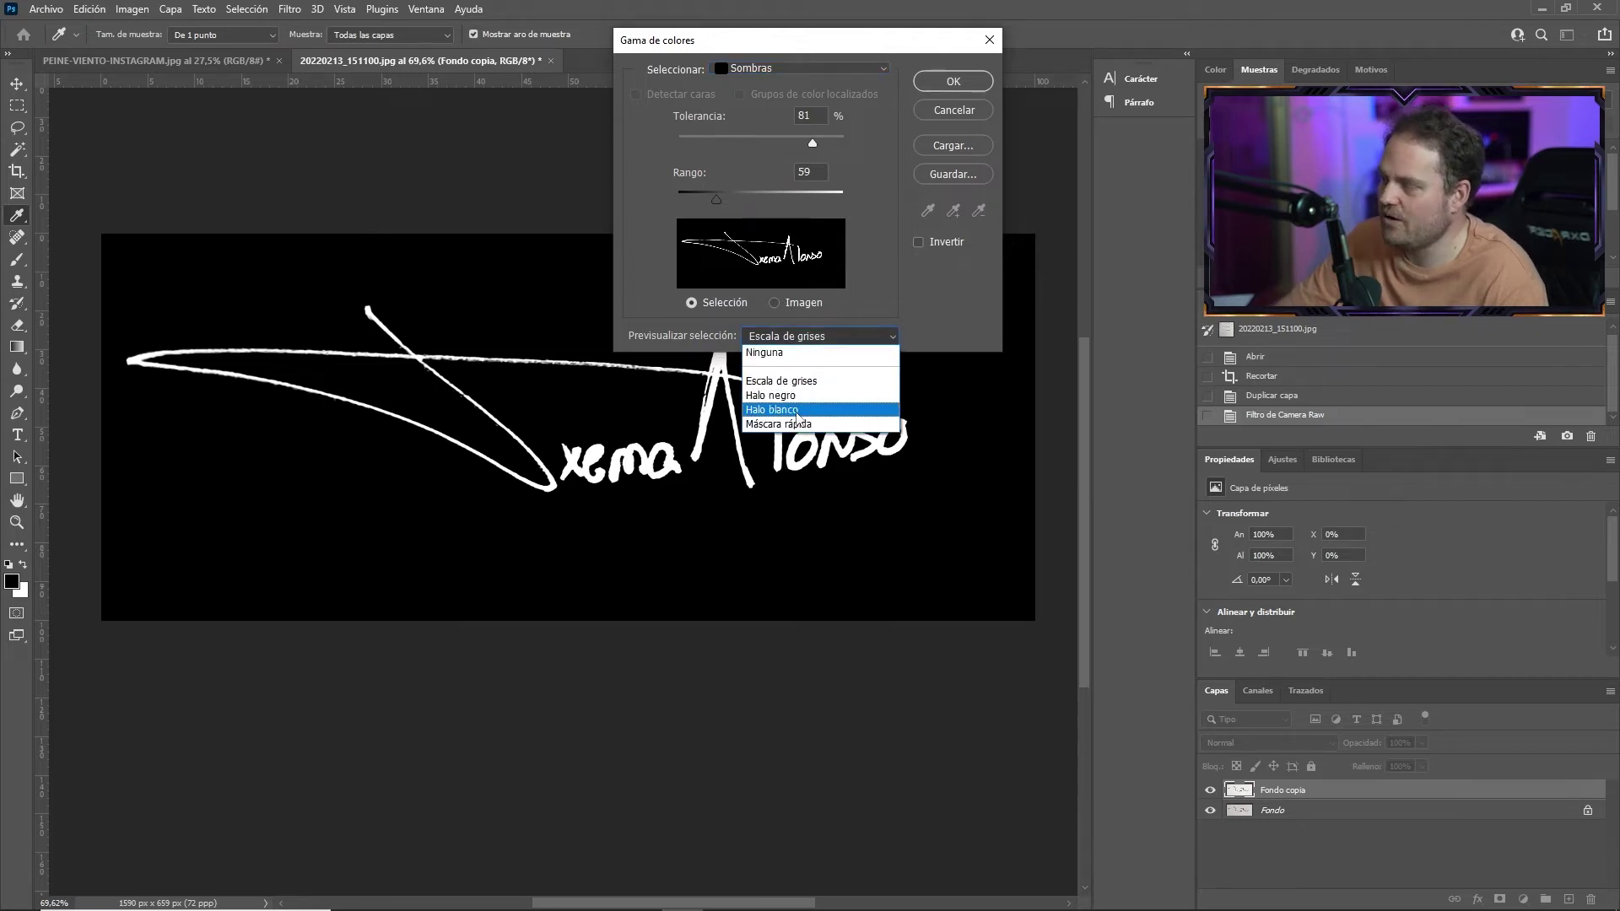
pyautogui.click(793, 382)
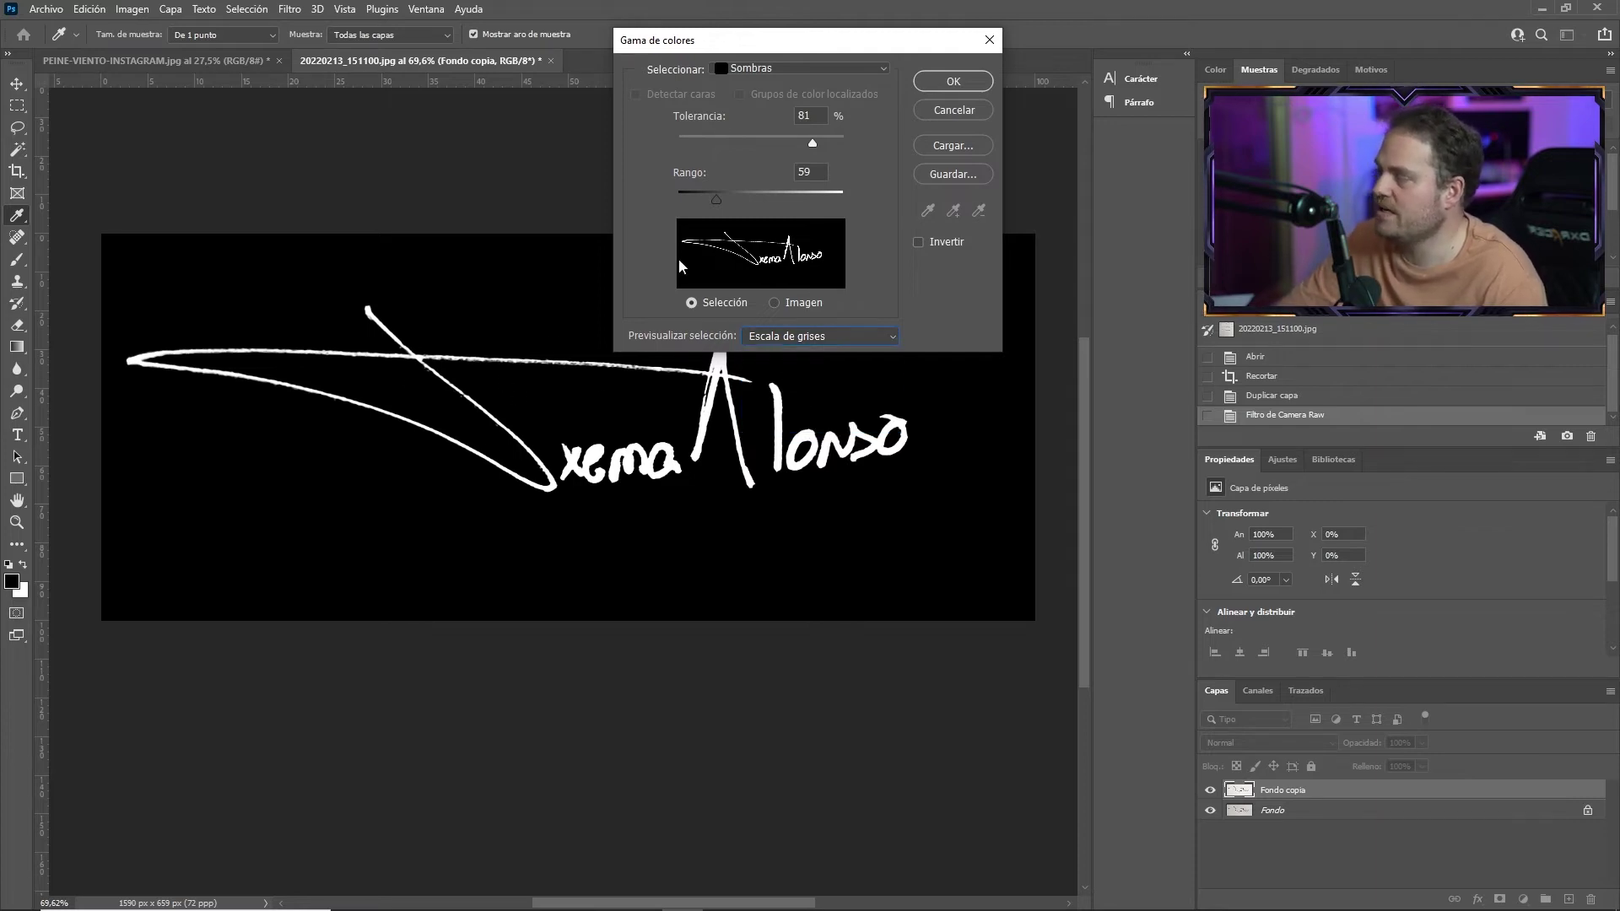
# Step: Lower the colour range's Tolerancia and Rango to 0, and raise Rango to 98
pyautogui.moveTo(777, 144); pyautogui.dragTo(656, 140)
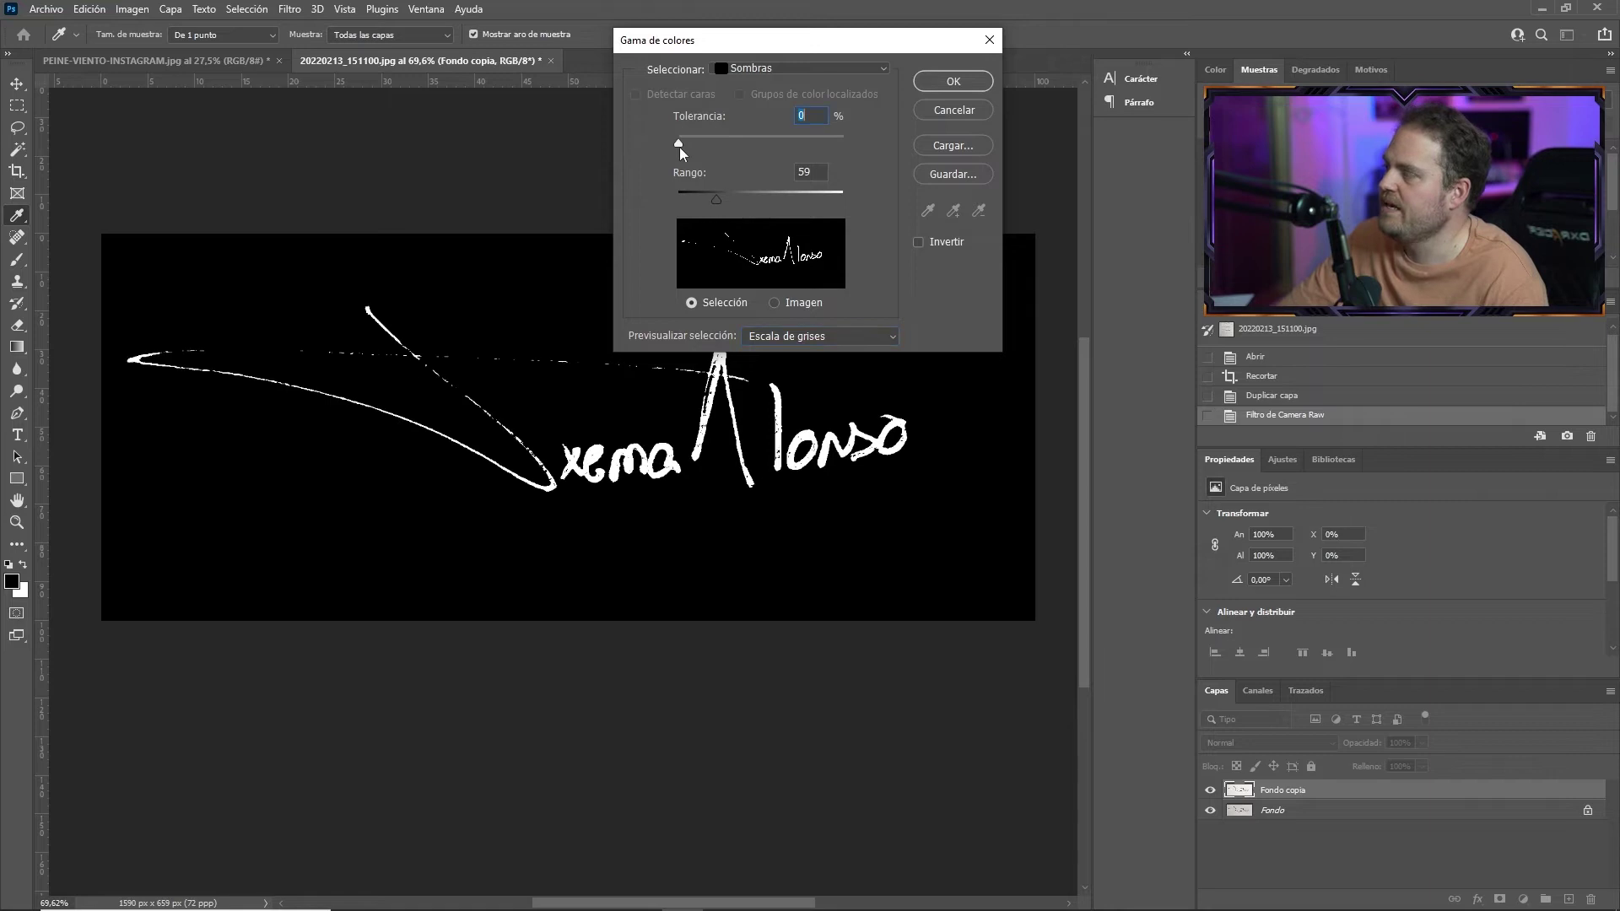
pyautogui.moveTo(717, 200); pyautogui.dragTo(653, 190)
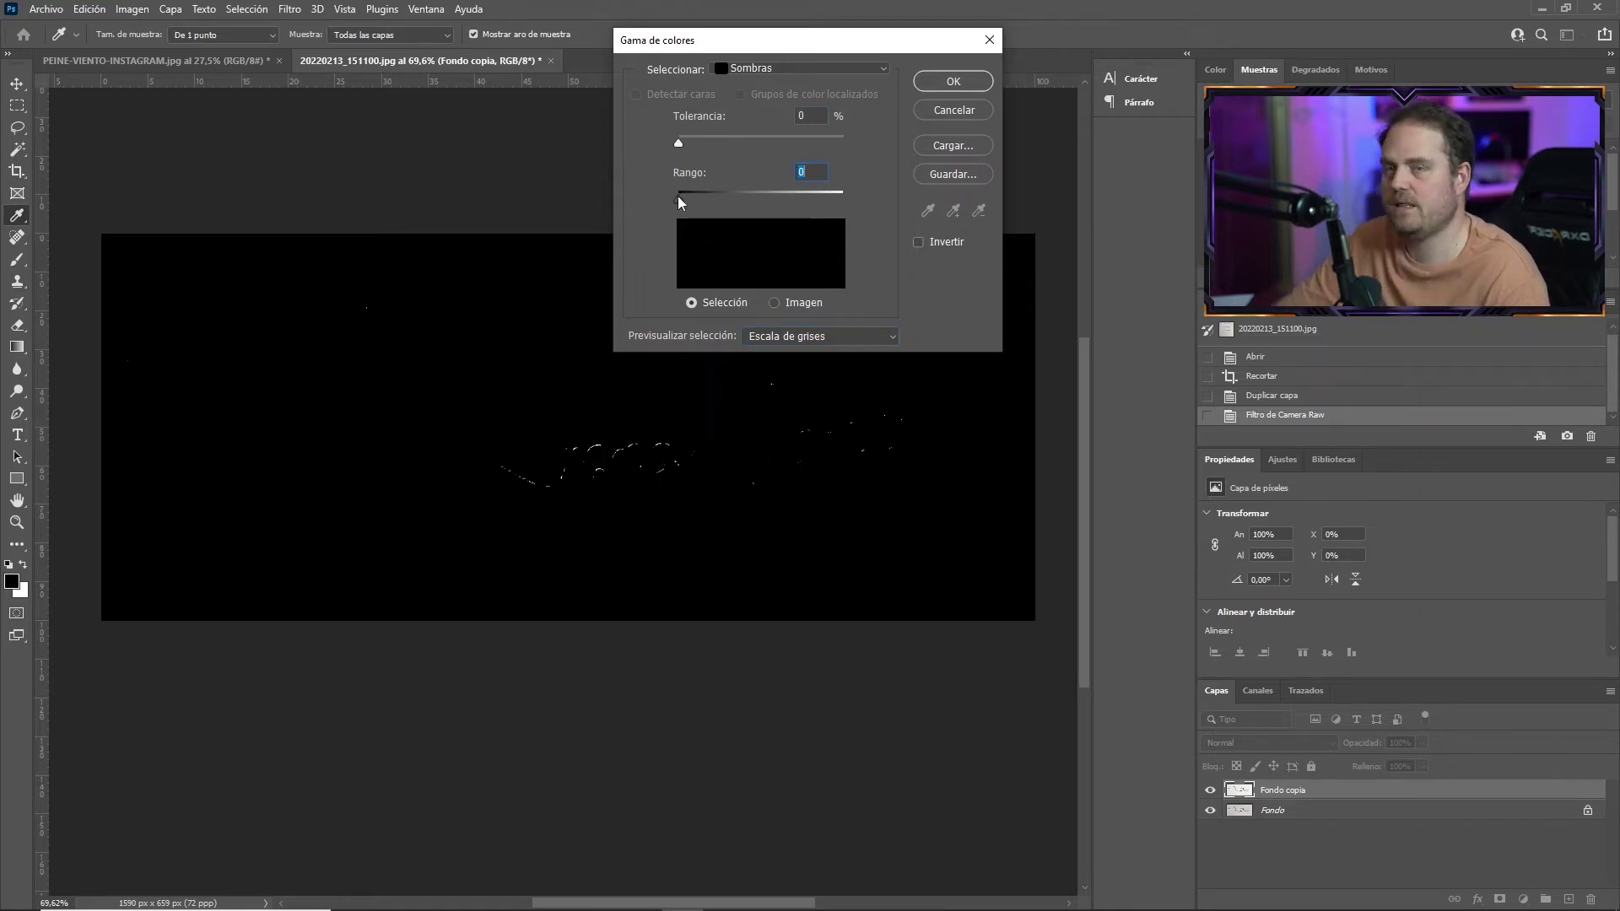
pyautogui.moveTo(677, 197); pyautogui.dragTo(731, 210)
pyautogui.moveTo(839, 48); pyautogui.dragTo(877, 20)
pyautogui.moveTo(766, 170); pyautogui.dragTo(781, 174)
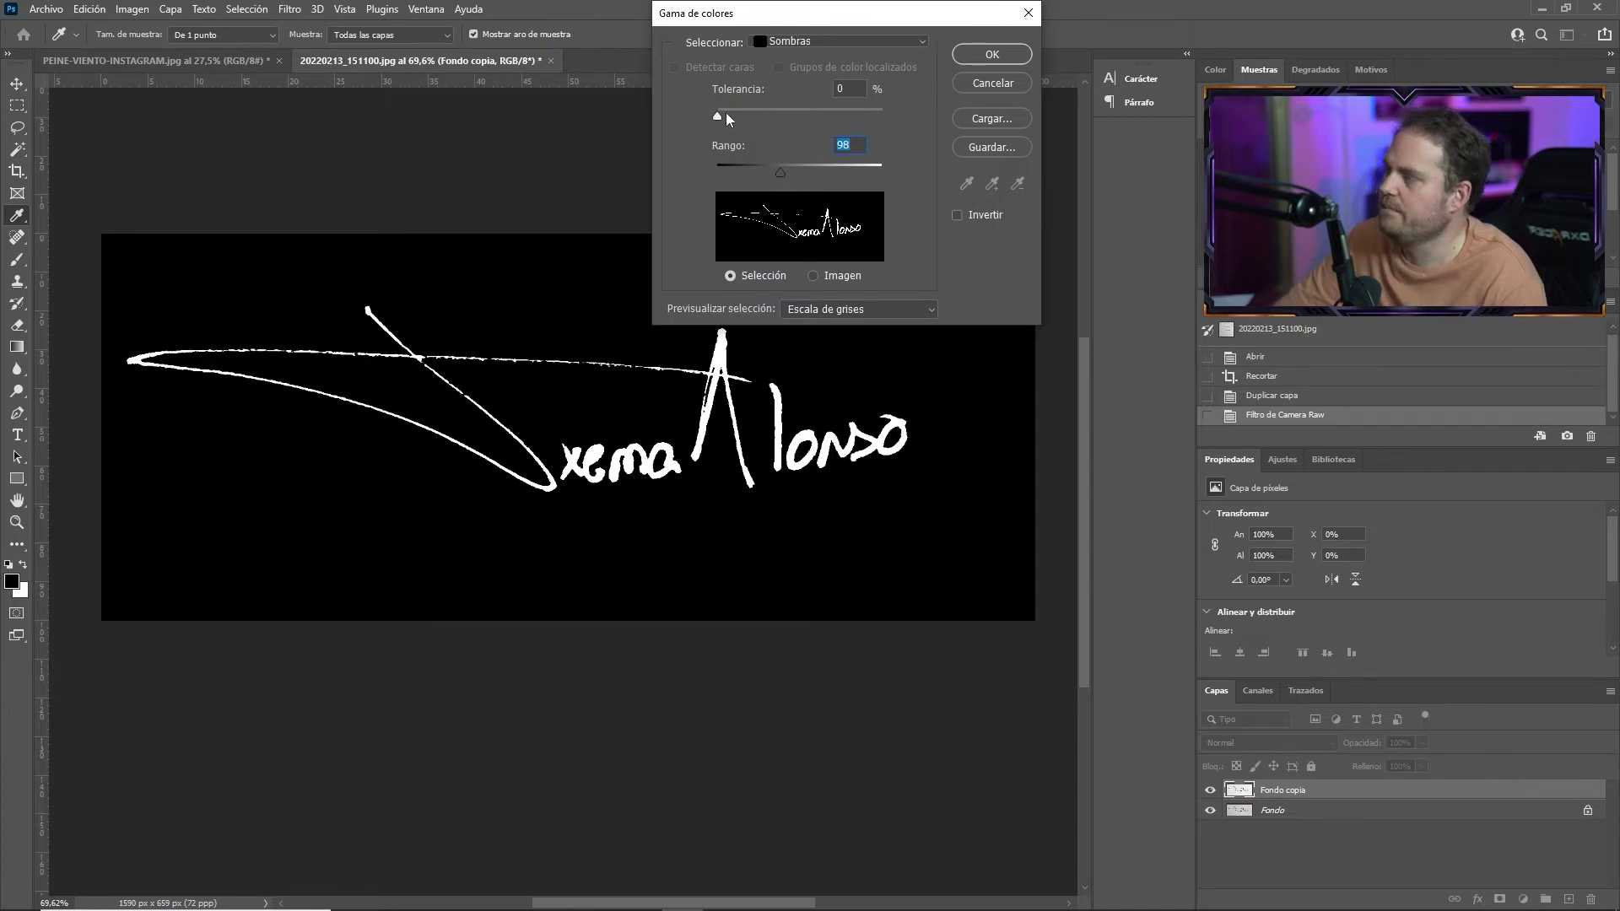
# Step: Select the signature strokes by setting the colour range's Tolerancia to 55% and Rango to 92, and accept the selection
pyautogui.moveTo(718, 114); pyautogui.dragTo(811, 118)
pyautogui.moveTo(778, 170); pyautogui.dragTo(853, 174)
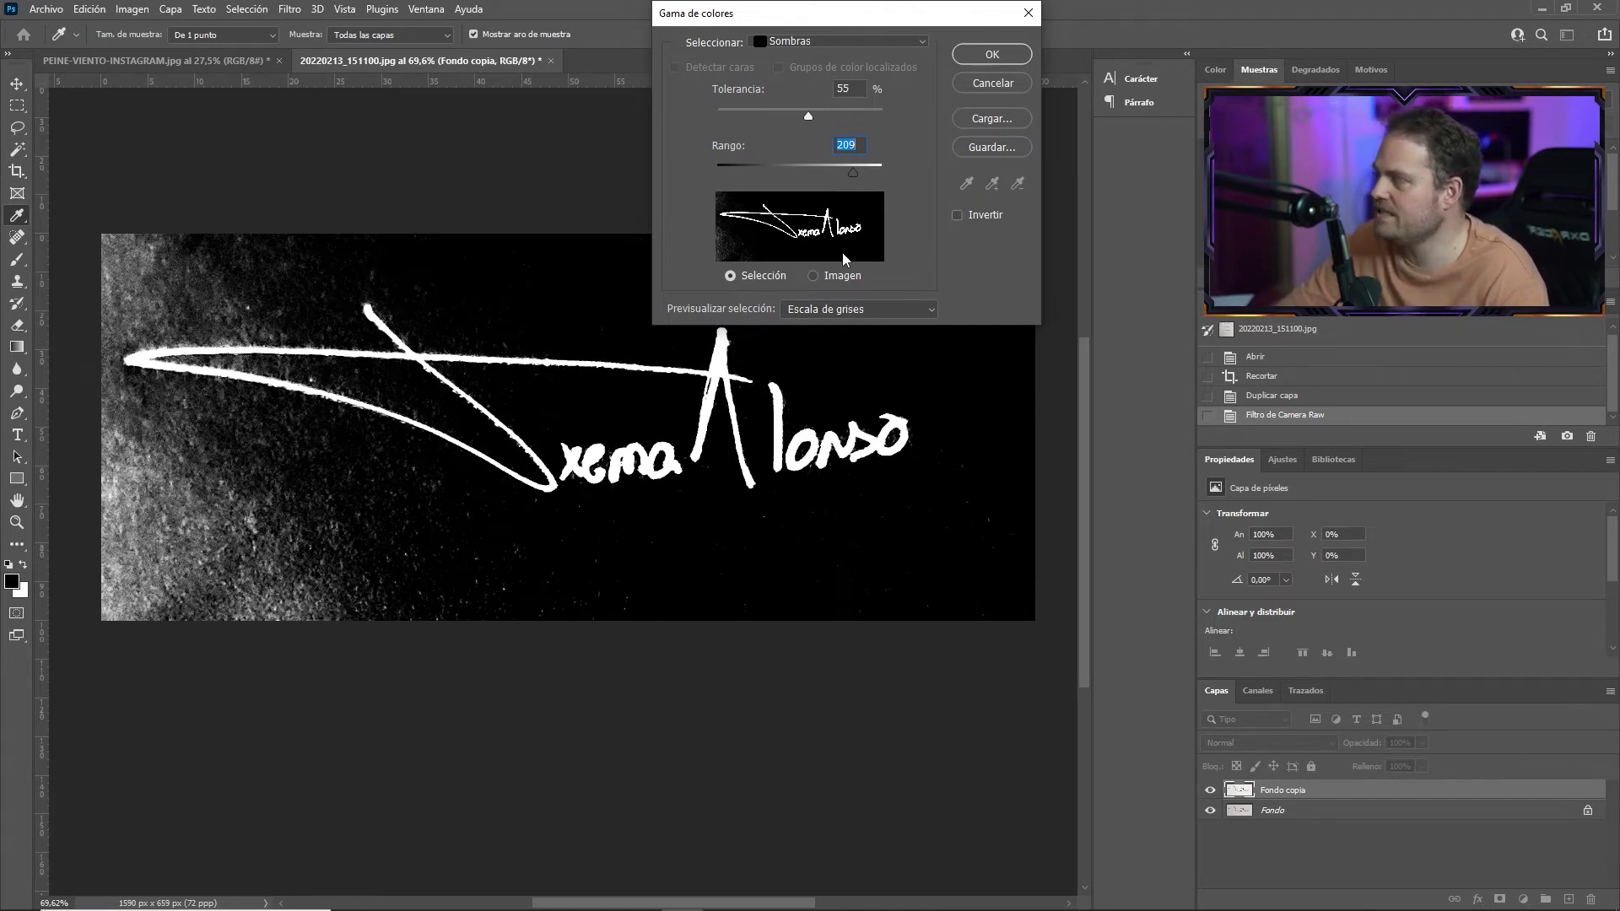
pyautogui.moveTo(852, 172); pyautogui.dragTo(778, 175)
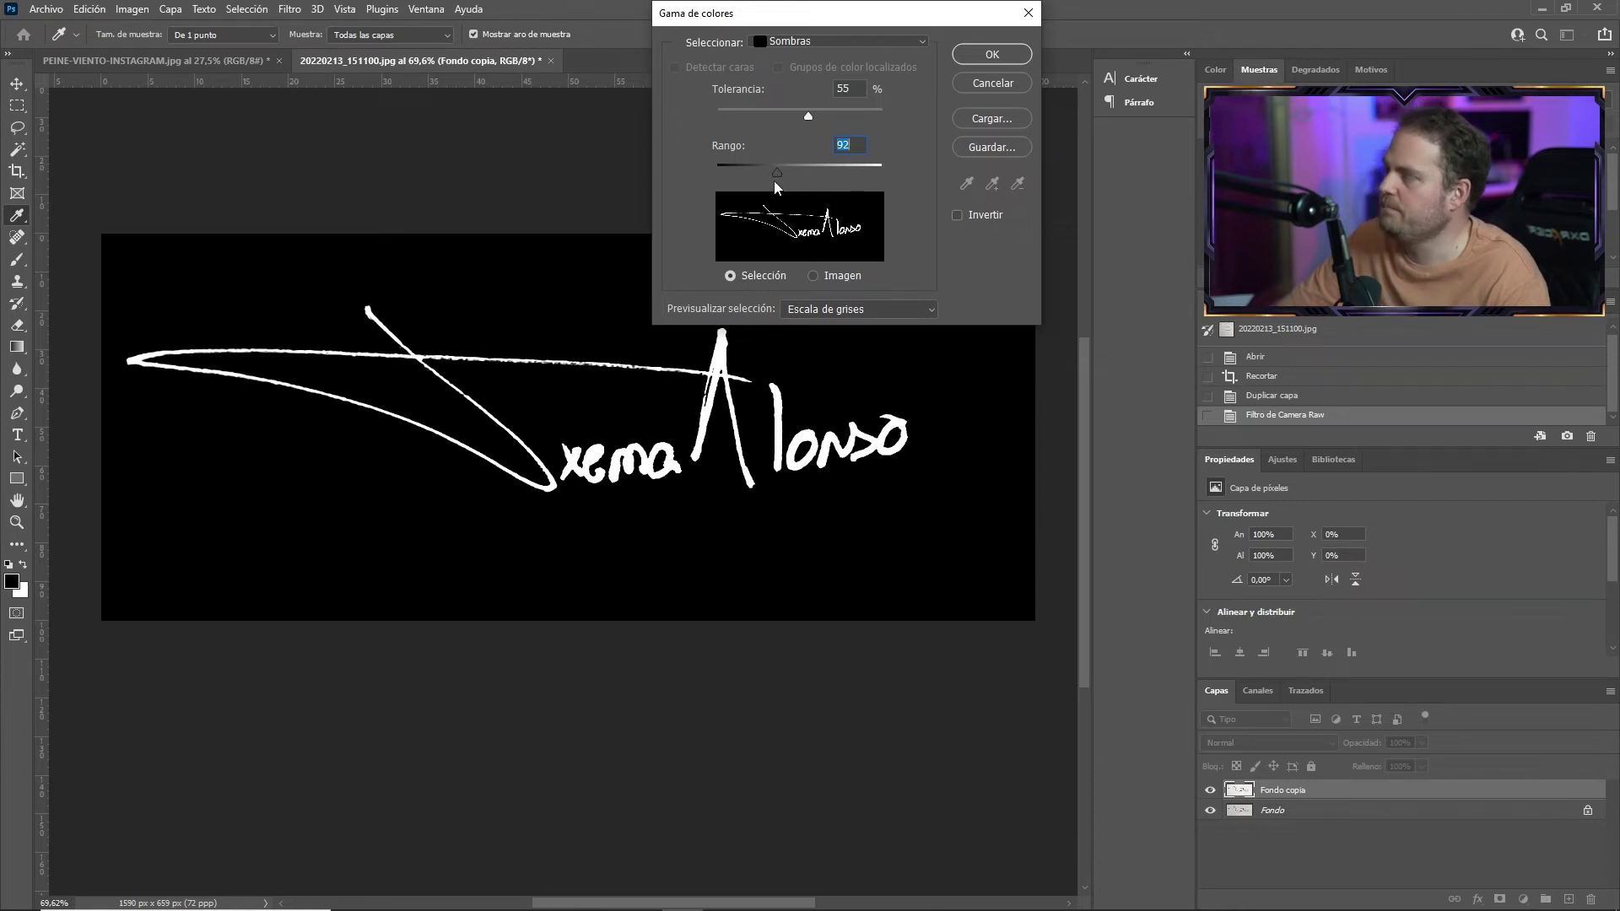
pyautogui.moveTo(844, 15); pyautogui.dragTo(877, 18)
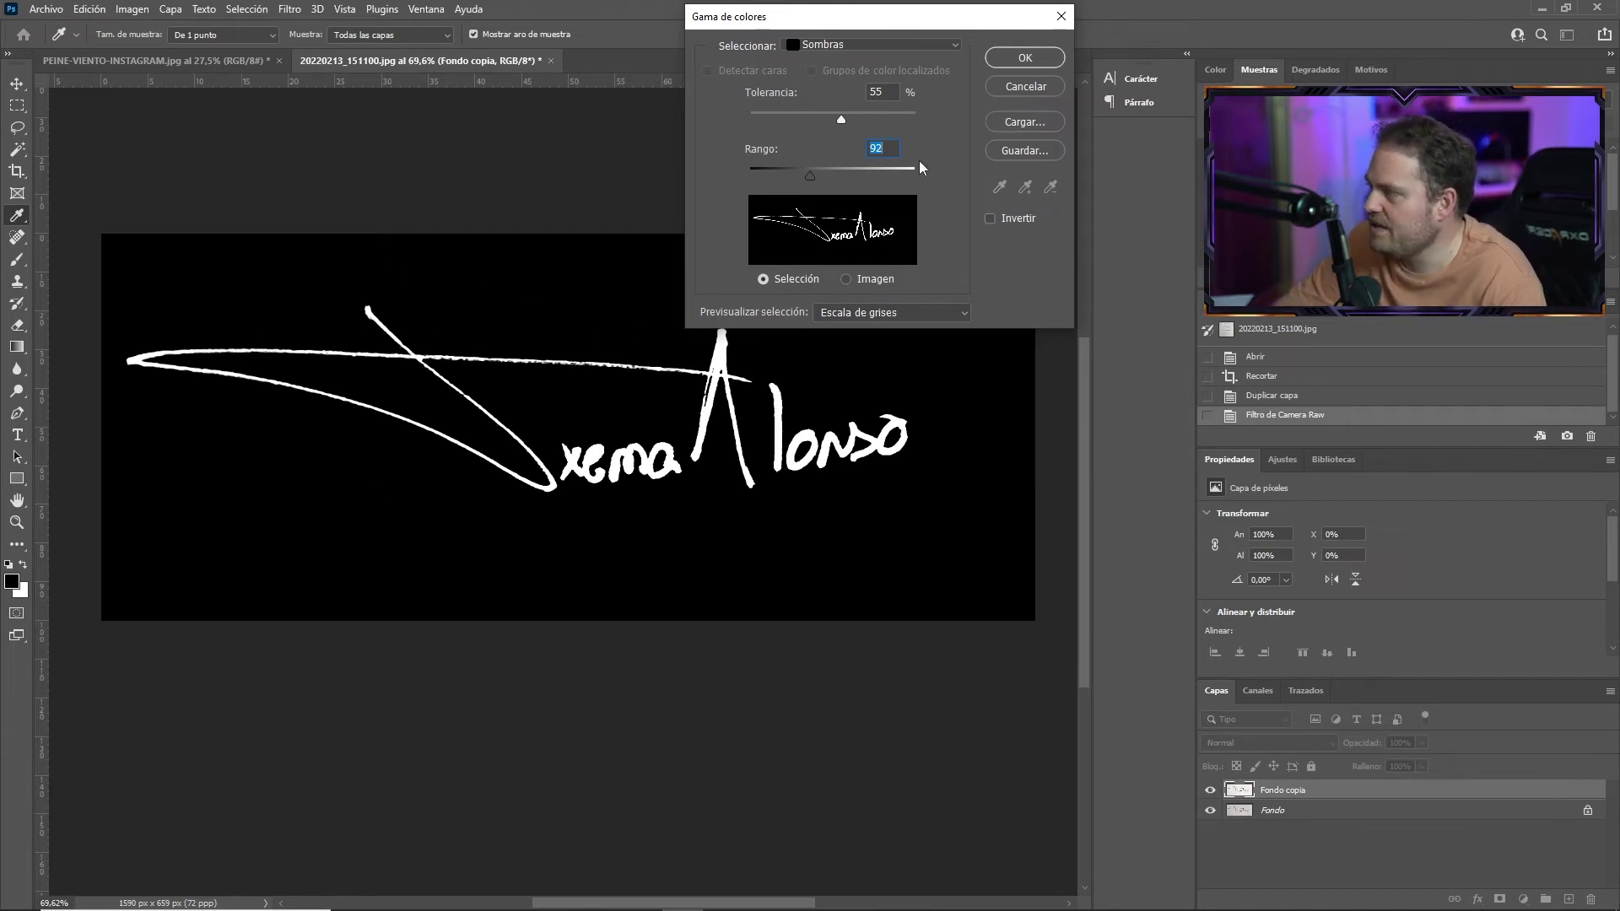
pyautogui.click(1041, 56)
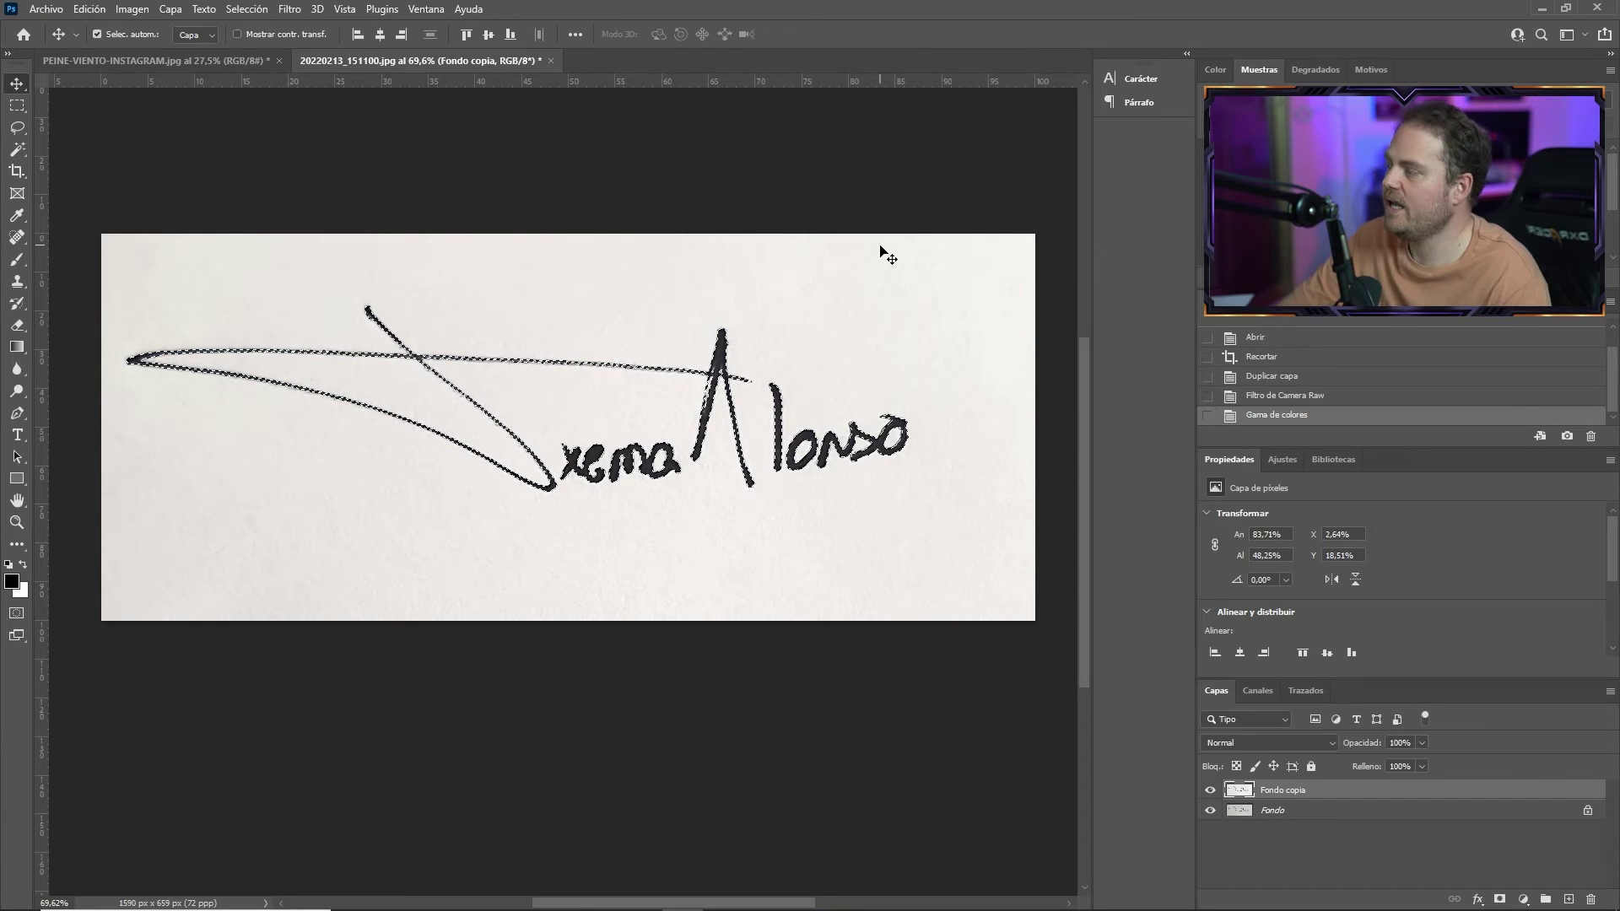
pyautogui.scroll(5, 717, 358)
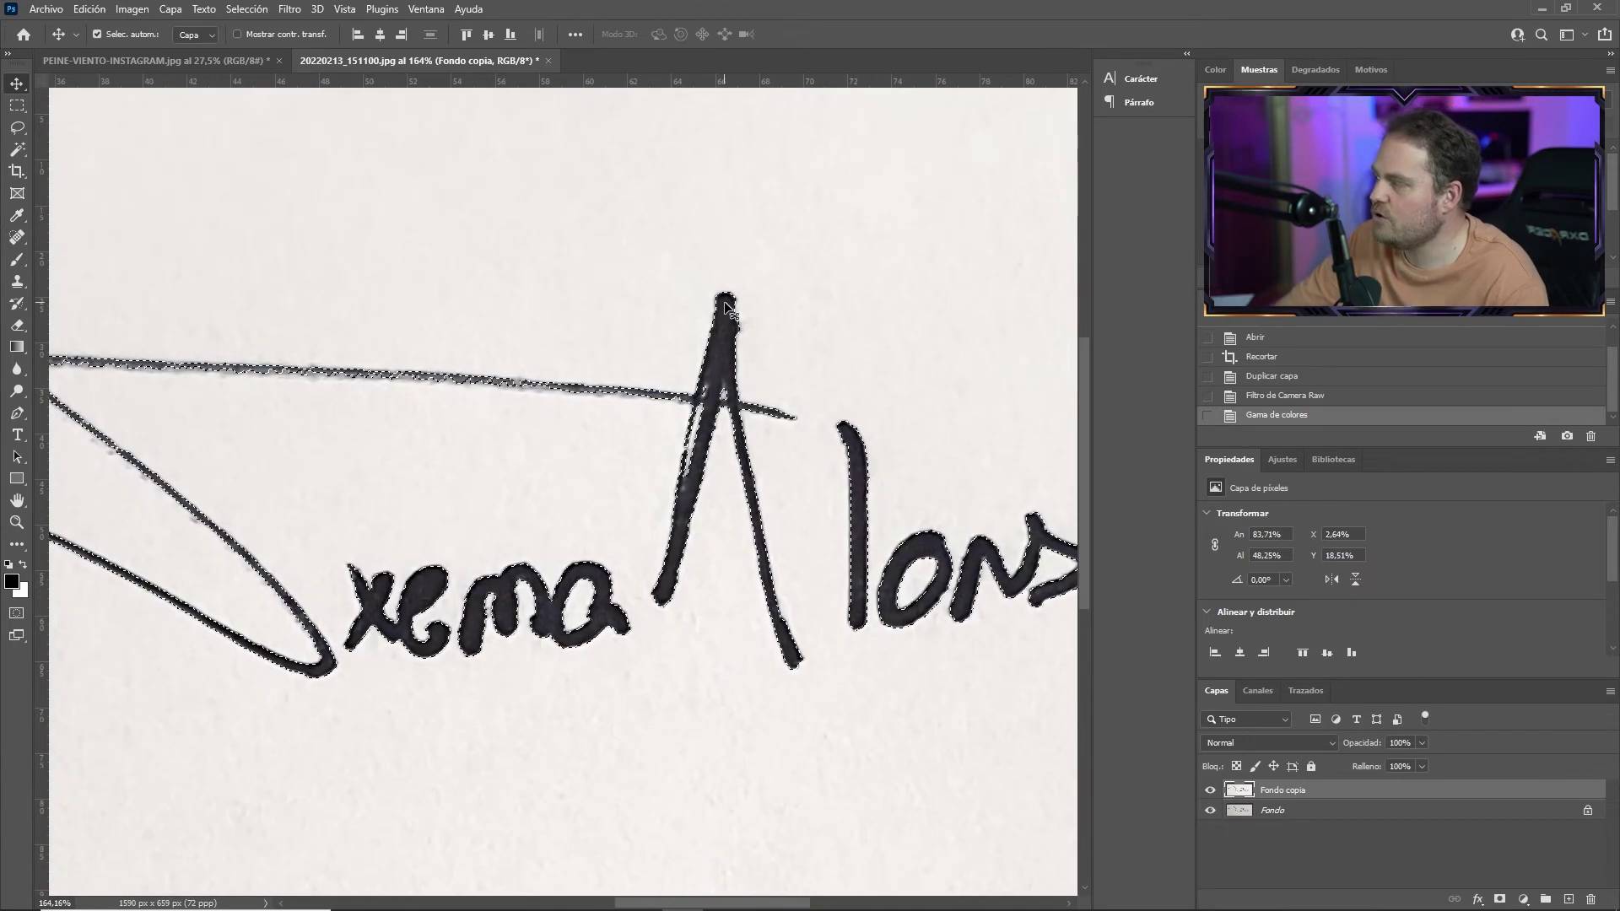
# Step: Create a new layer above Fondo copia and fill the selected signature strokes on it with the black foreground colour
pyautogui.scroll(-4, 504, 578)
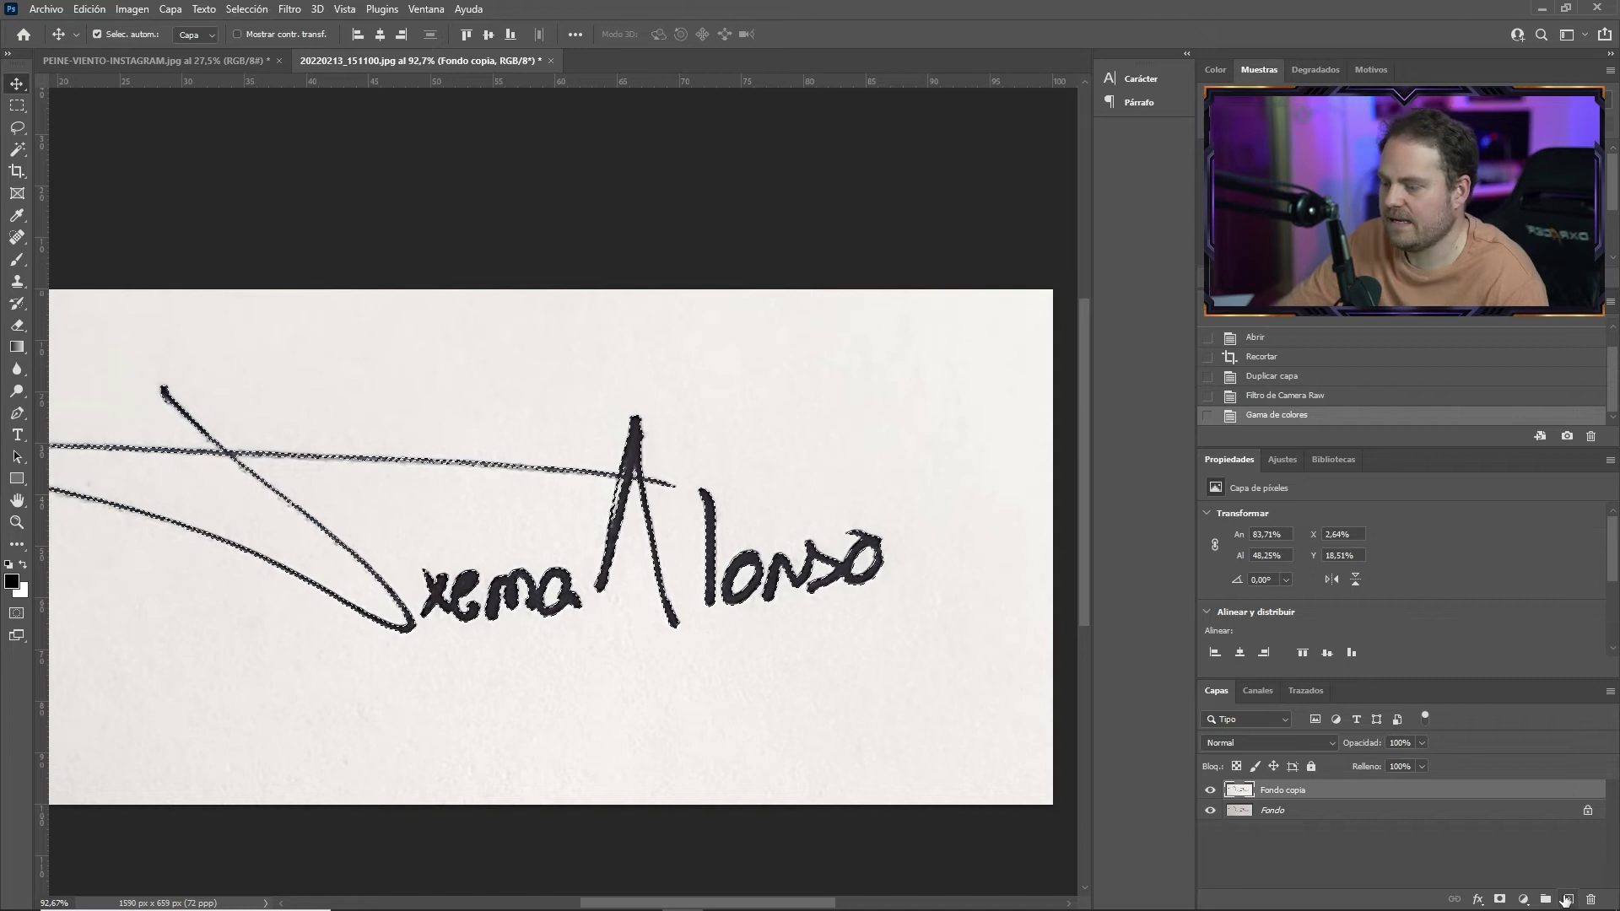
pyautogui.click(1566, 899)
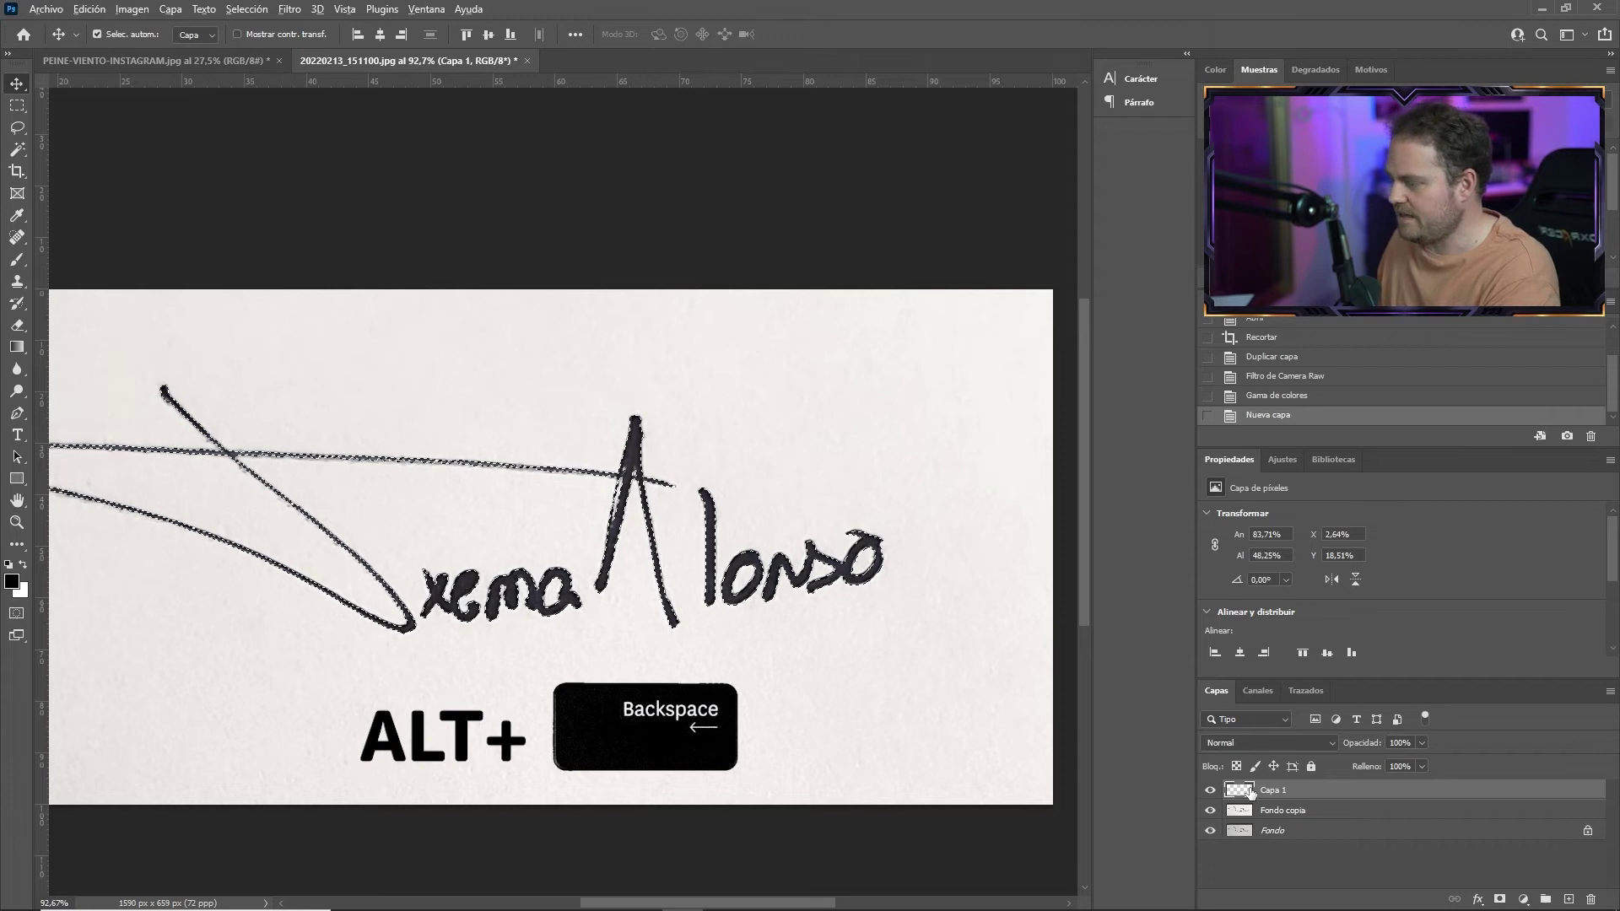
pyautogui.hotkey('alt', 'BackSpace')
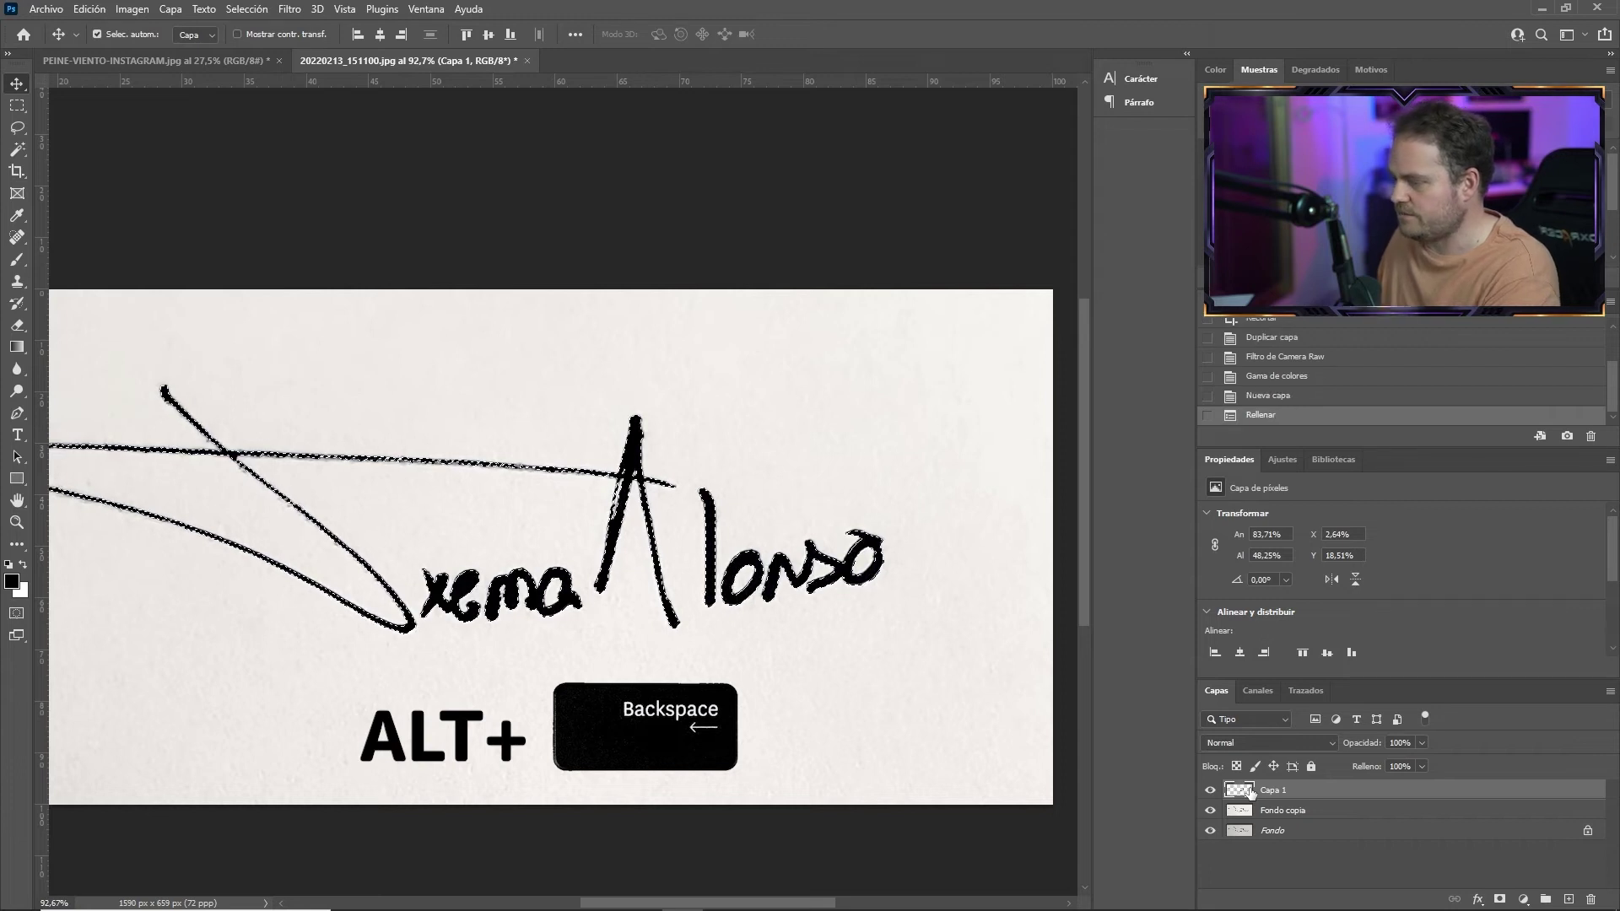
# Step: Hide the Fondo copia and Fondo layers and inspect the filled signature on the transparent background
pyautogui.click(1210, 810)
pyautogui.click(1210, 830)
pyautogui.scroll(3, 727, 564)
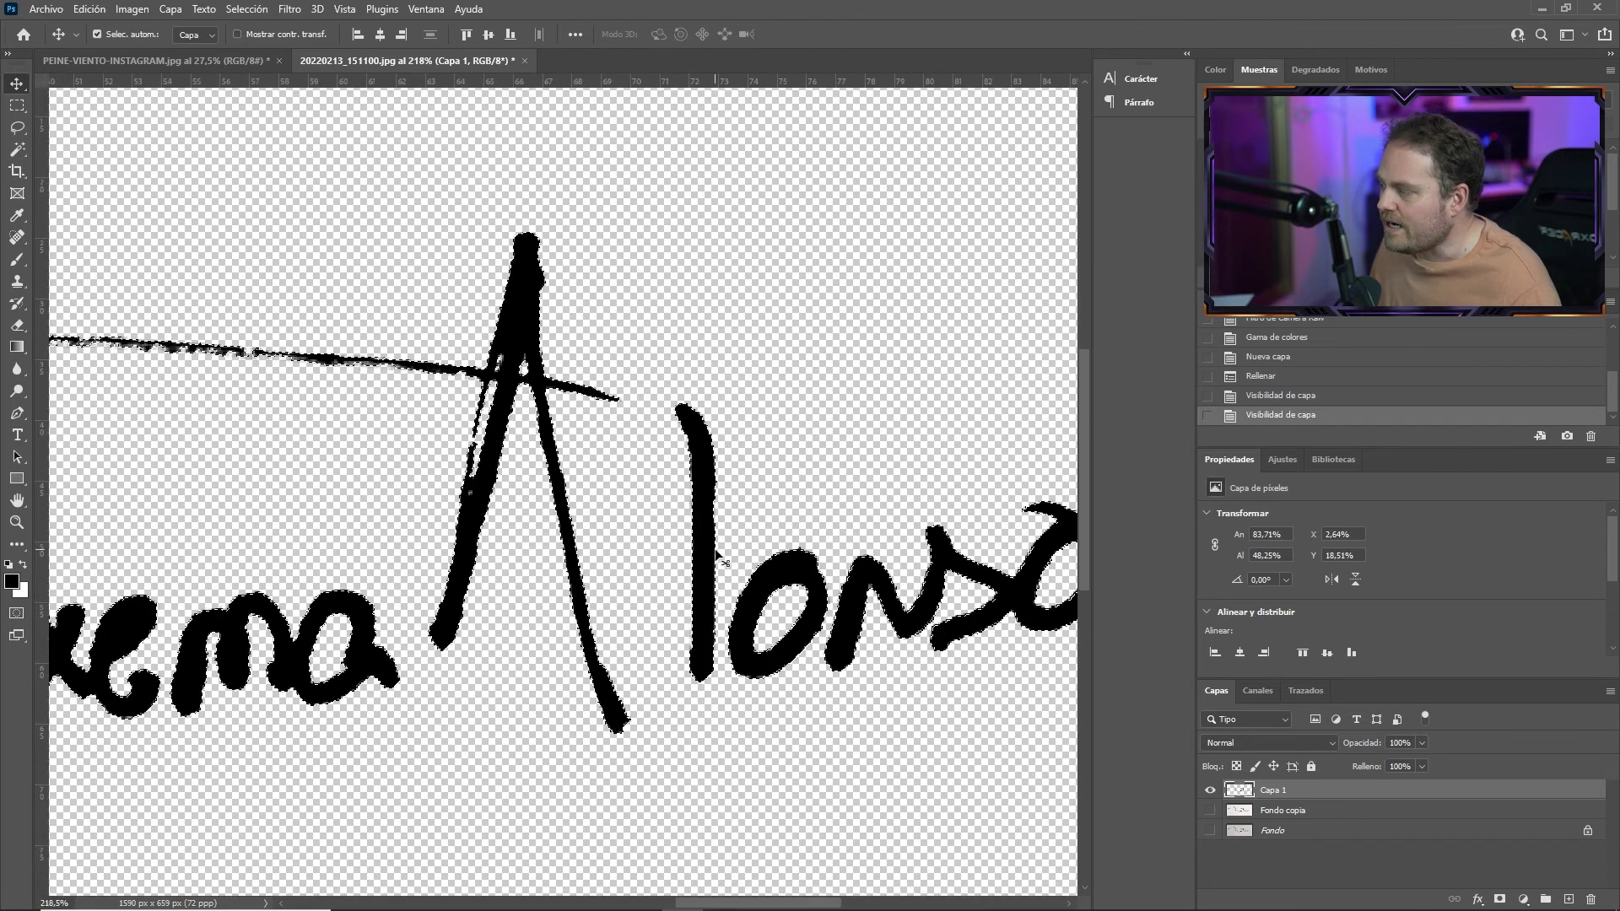
pyautogui.scroll(-4, 728, 564)
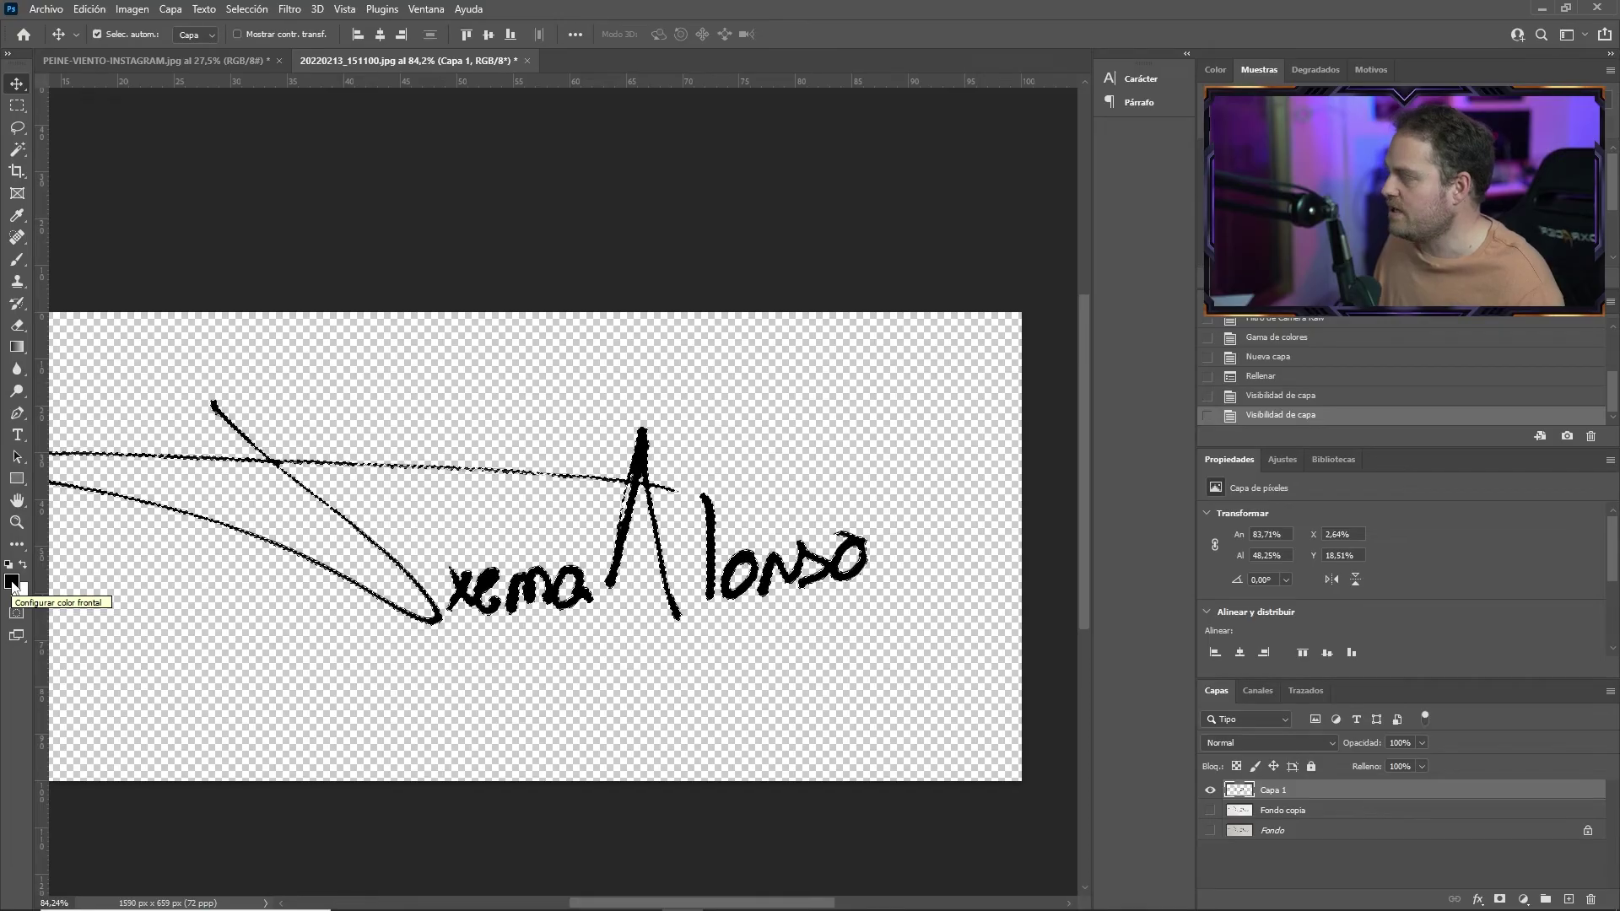
# Step: Try a red foreground colour (e80000) and a dark red background colour (3f0e0e)
pyautogui.click(12, 581)
pyautogui.write('e80000')
pyautogui.press('Return')
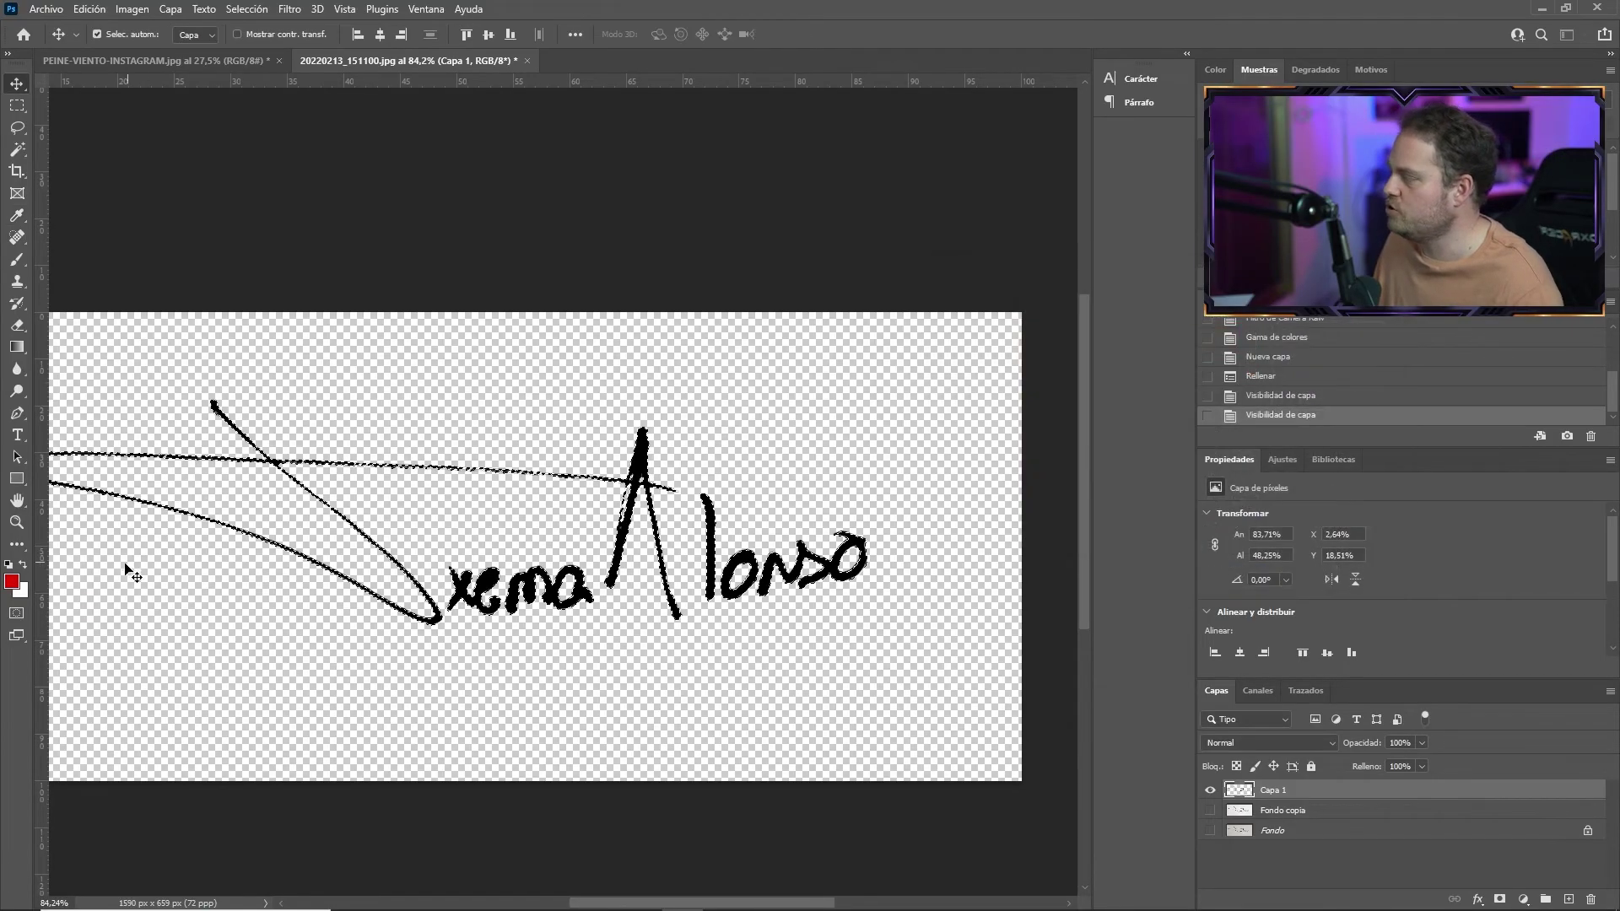
pyautogui.click(20, 589)
pyautogui.write('634747')
pyautogui.write('3e3f0e')
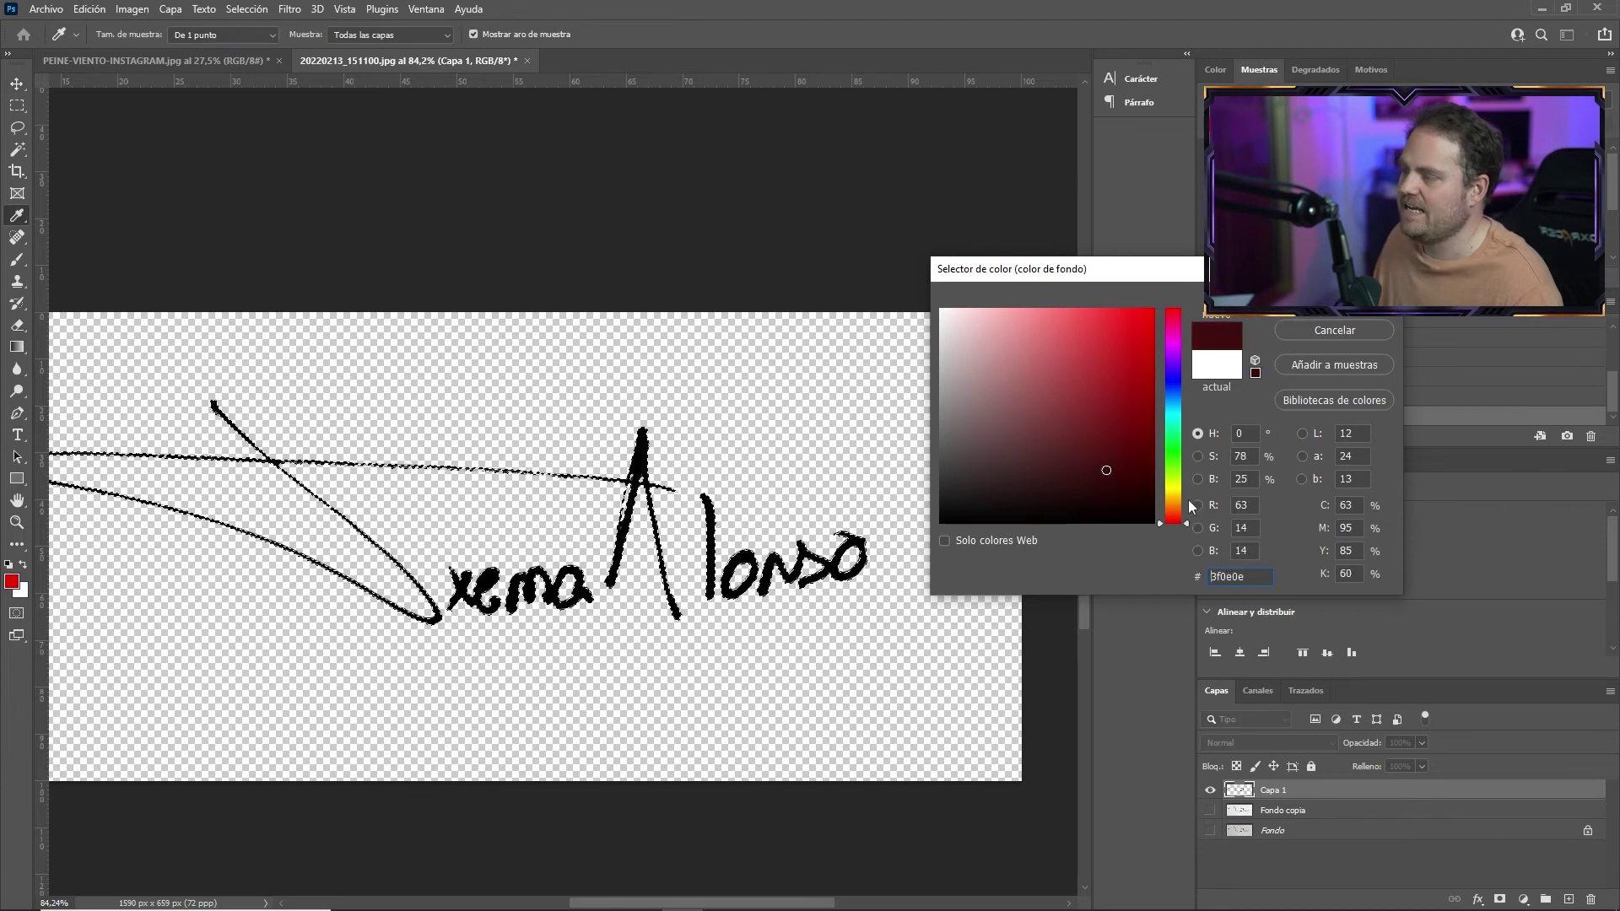
pyautogui.press('Return')
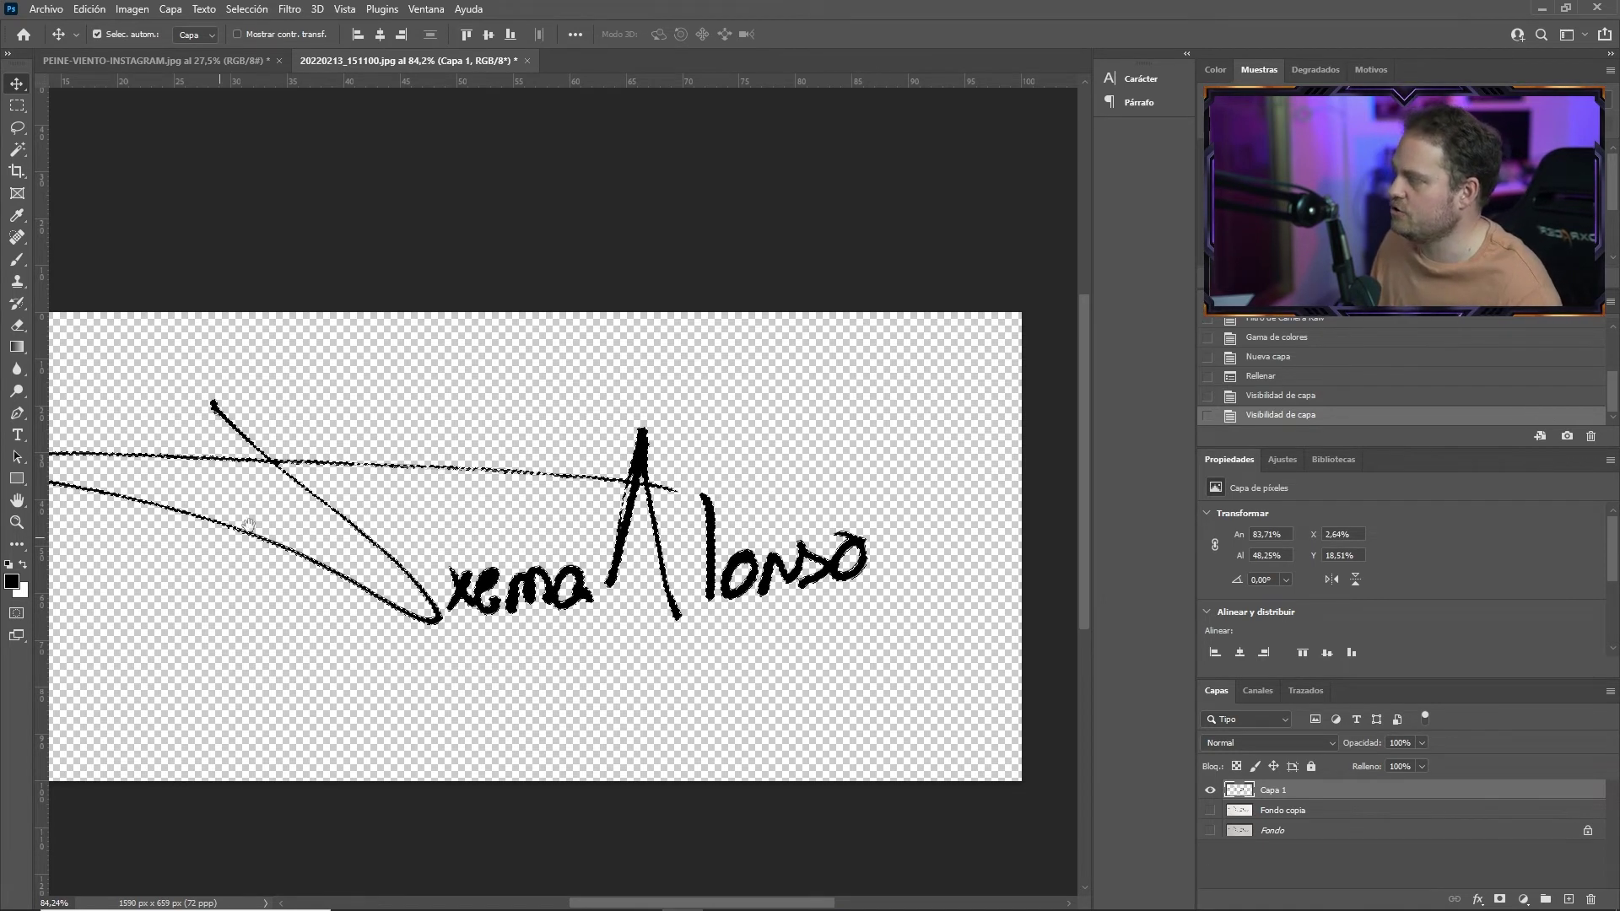
# Step: Copy the selected signature into the PEINE-VIENTO-INSTAGRAM.jpg document and place it in the sky above the sculpture
pyautogui.moveTo(711, 400); pyautogui.dragTo(770, 365)
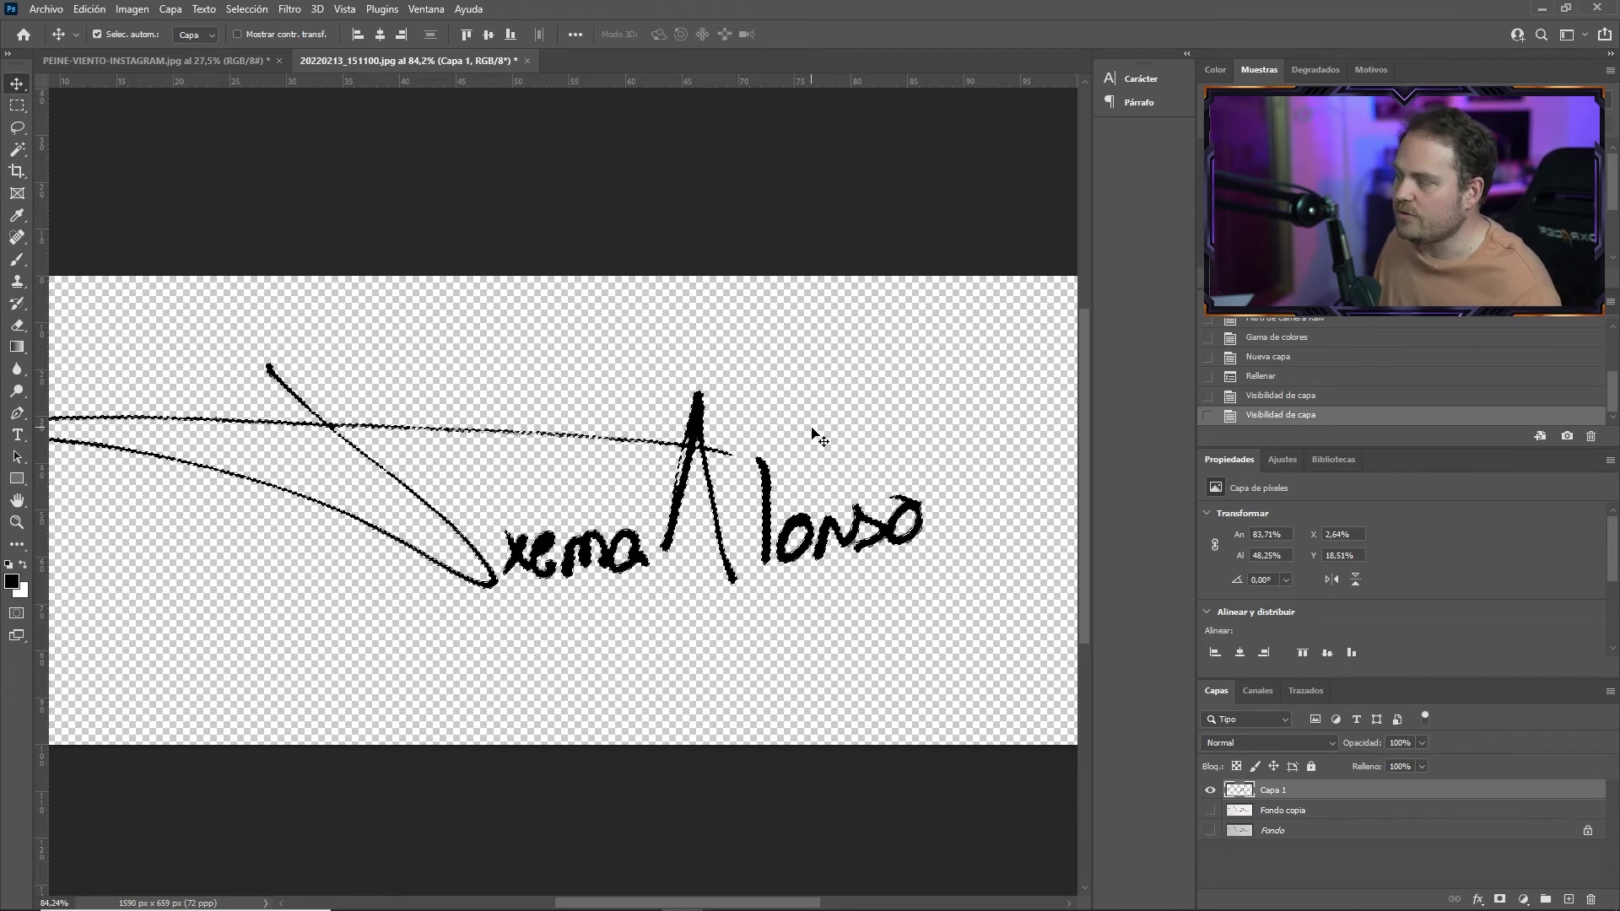
pyautogui.click(17, 105)
pyautogui.click(16, 83)
pyautogui.moveTo(535, 552)
pyautogui.mouseDown()
pyautogui.moveTo(540, 510)
pyautogui.moveTo(391, 207)
pyautogui.moveTo(240, 66)
pyautogui.moveTo(707, 312)
pyautogui.mouseUp()
pyautogui.scroll(4, 711, 297)
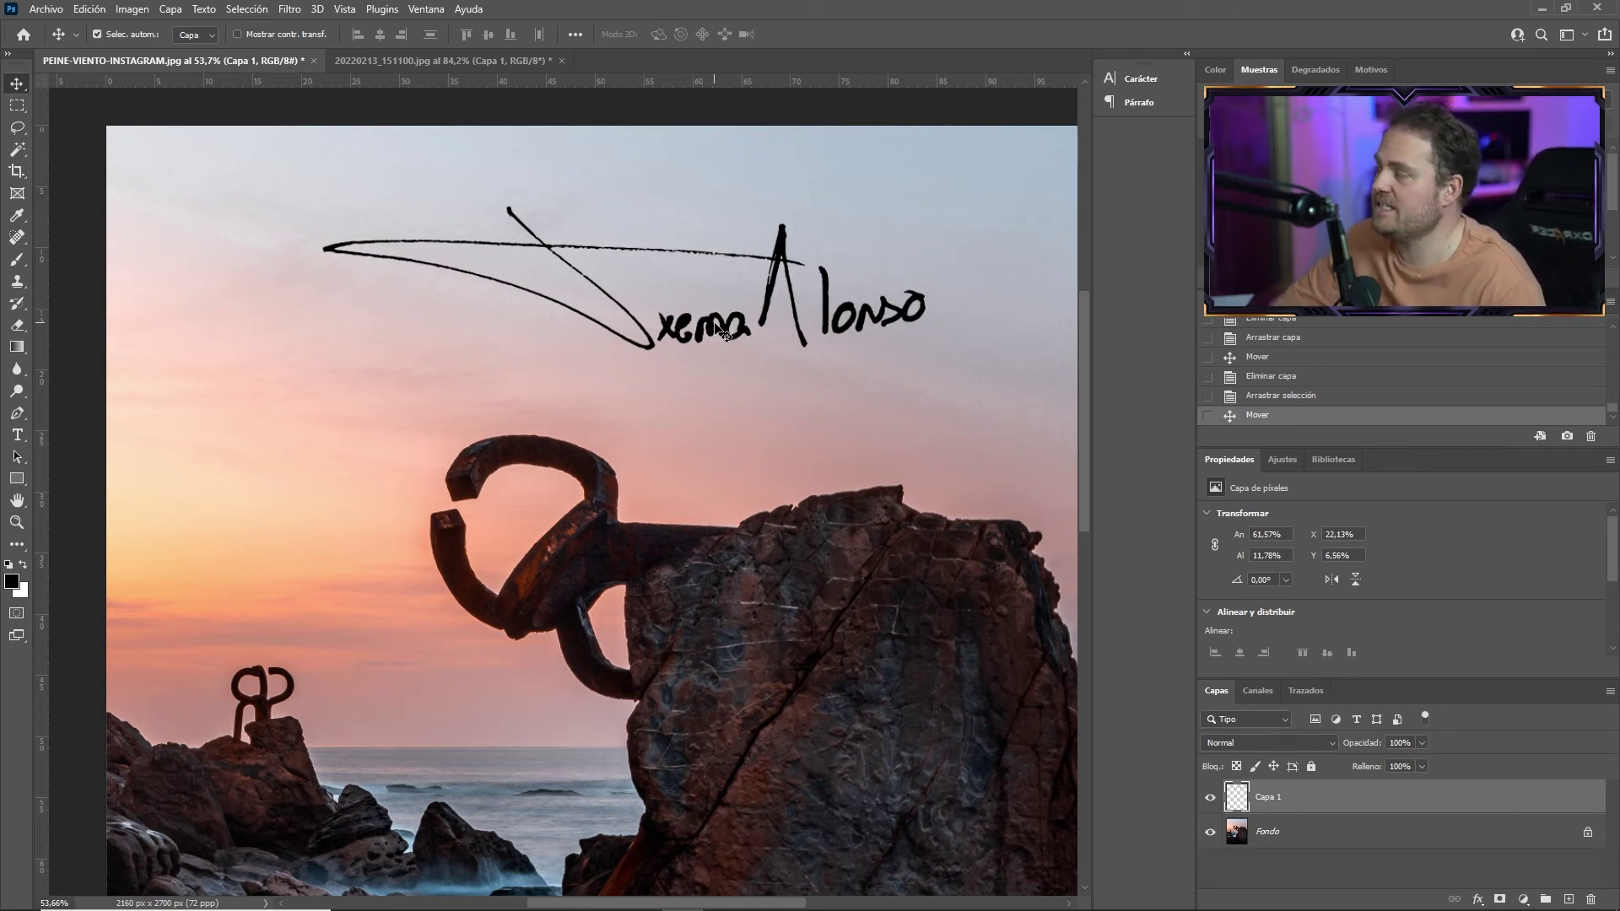
# Step: Turn the signature on Capa 1 white by applying Tono/saturación with Luminosidad at +100
pyautogui.click(131, 11)
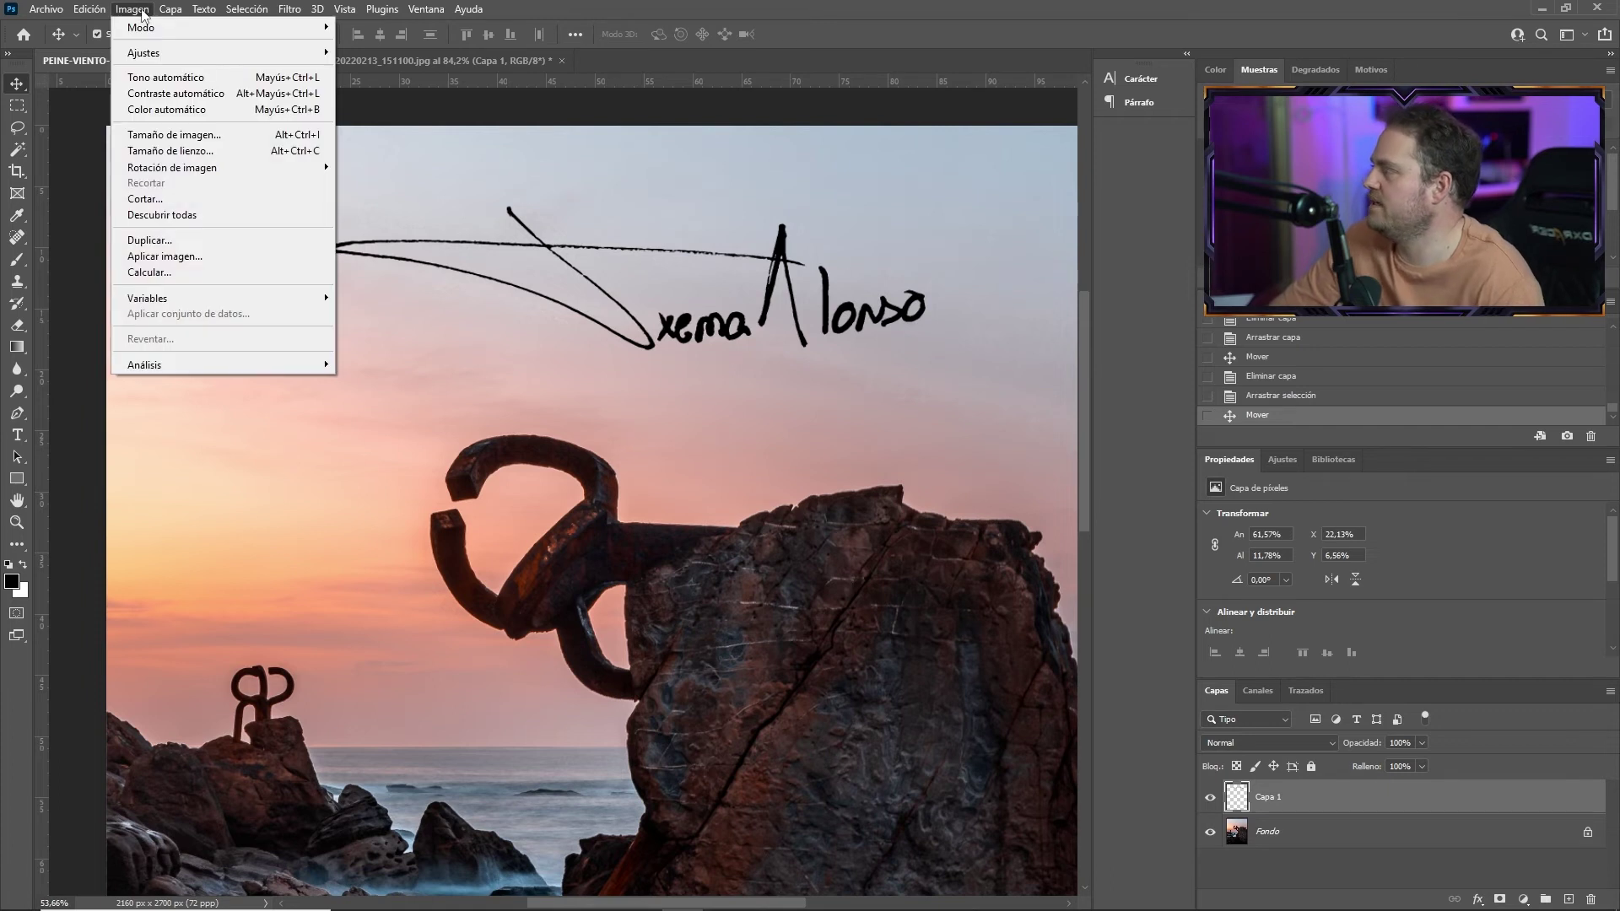
pyautogui.moveTo(221, 57)
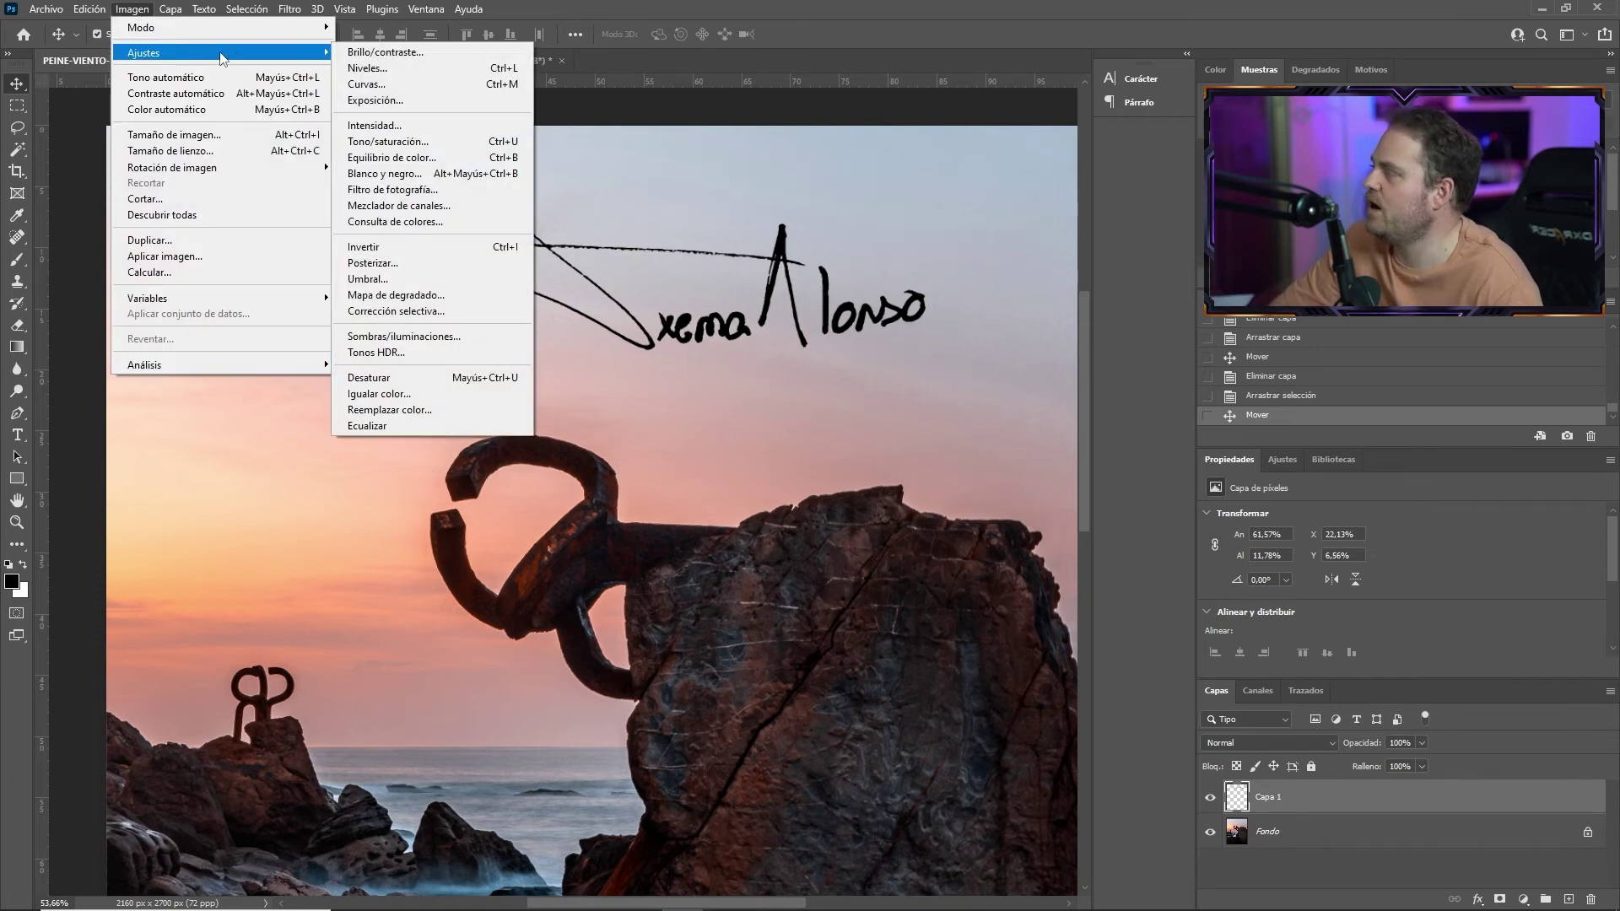
pyautogui.click(396, 141)
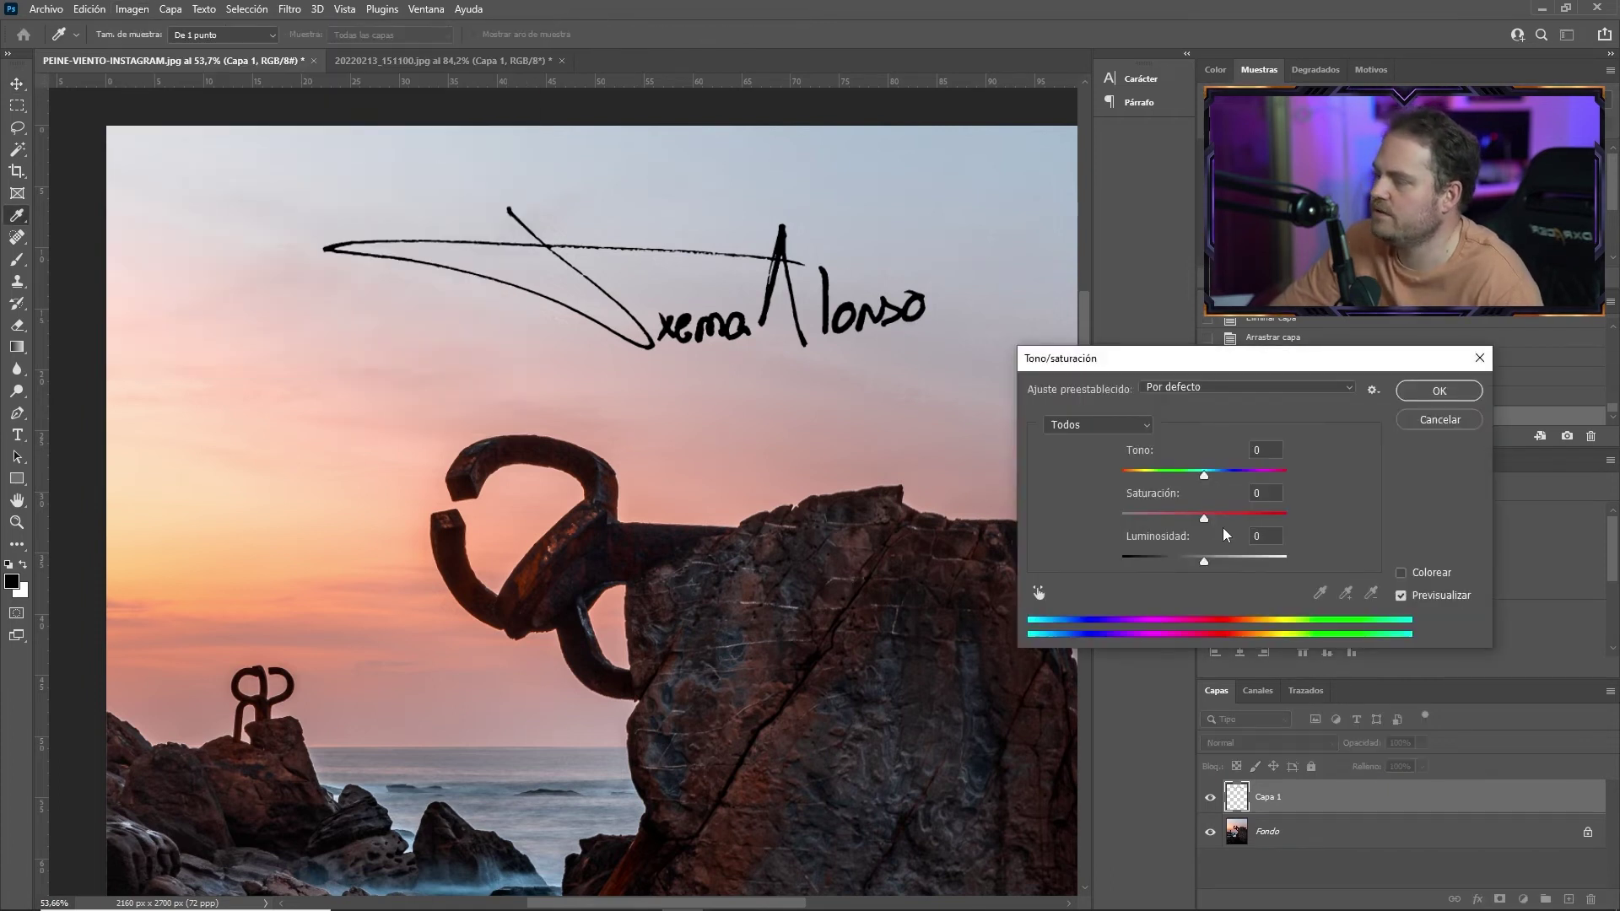
pyautogui.moveTo(1207, 564); pyautogui.dragTo(1287, 562)
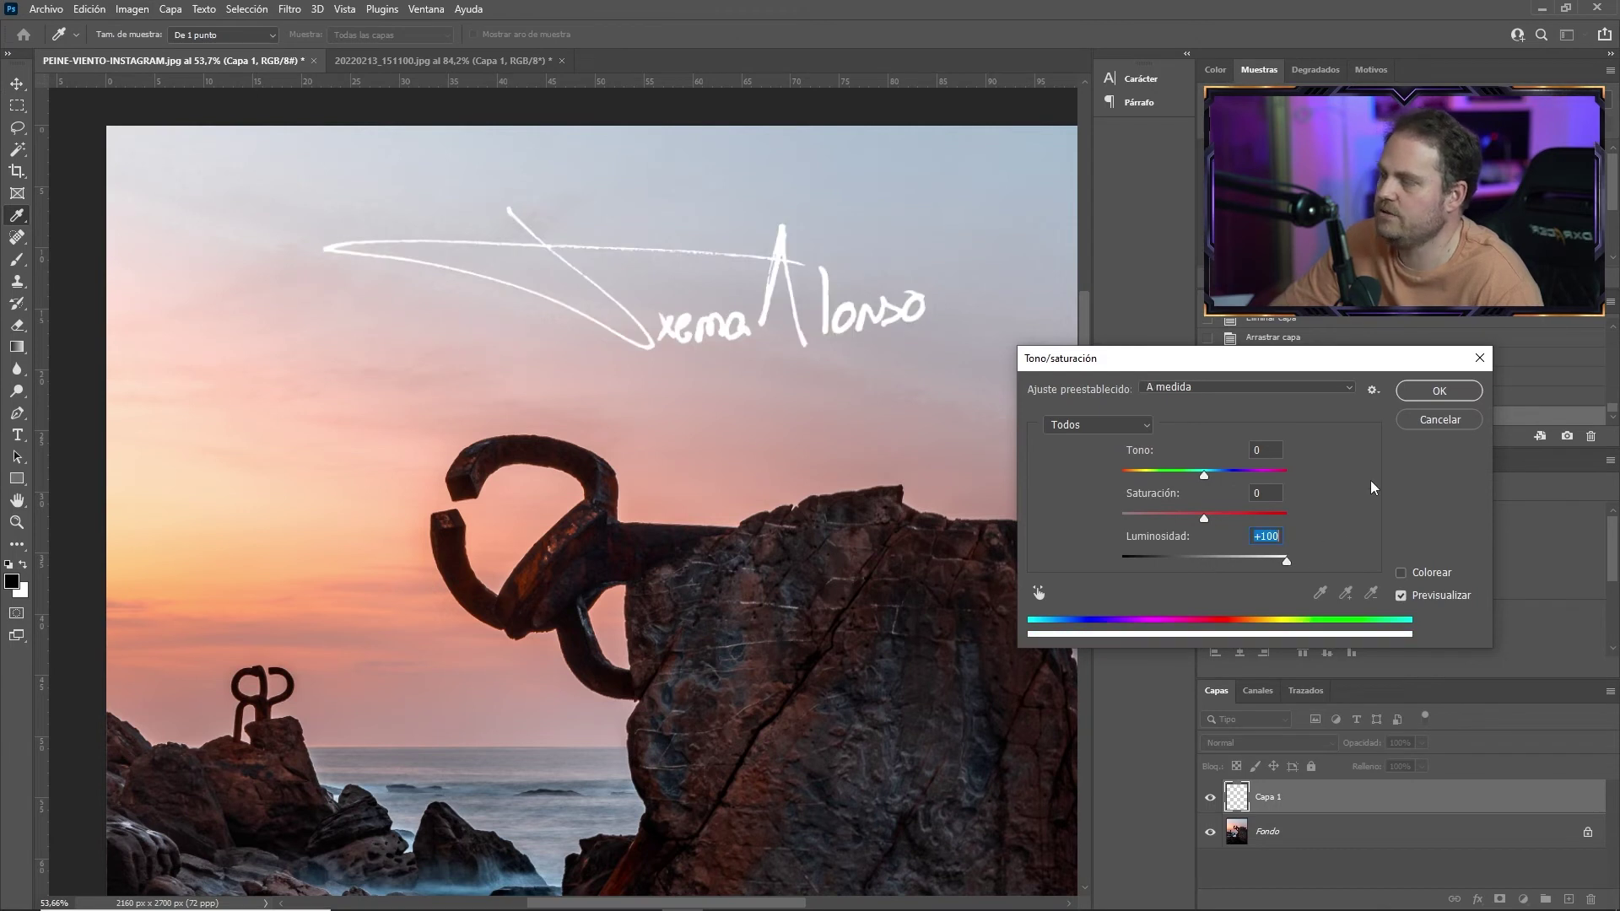
pyautogui.click(1439, 390)
pyautogui.press('v')
# Step: Move the white signature down onto the dark rock near the photo's lower right corner
pyautogui.scroll(-5, 971, 456)
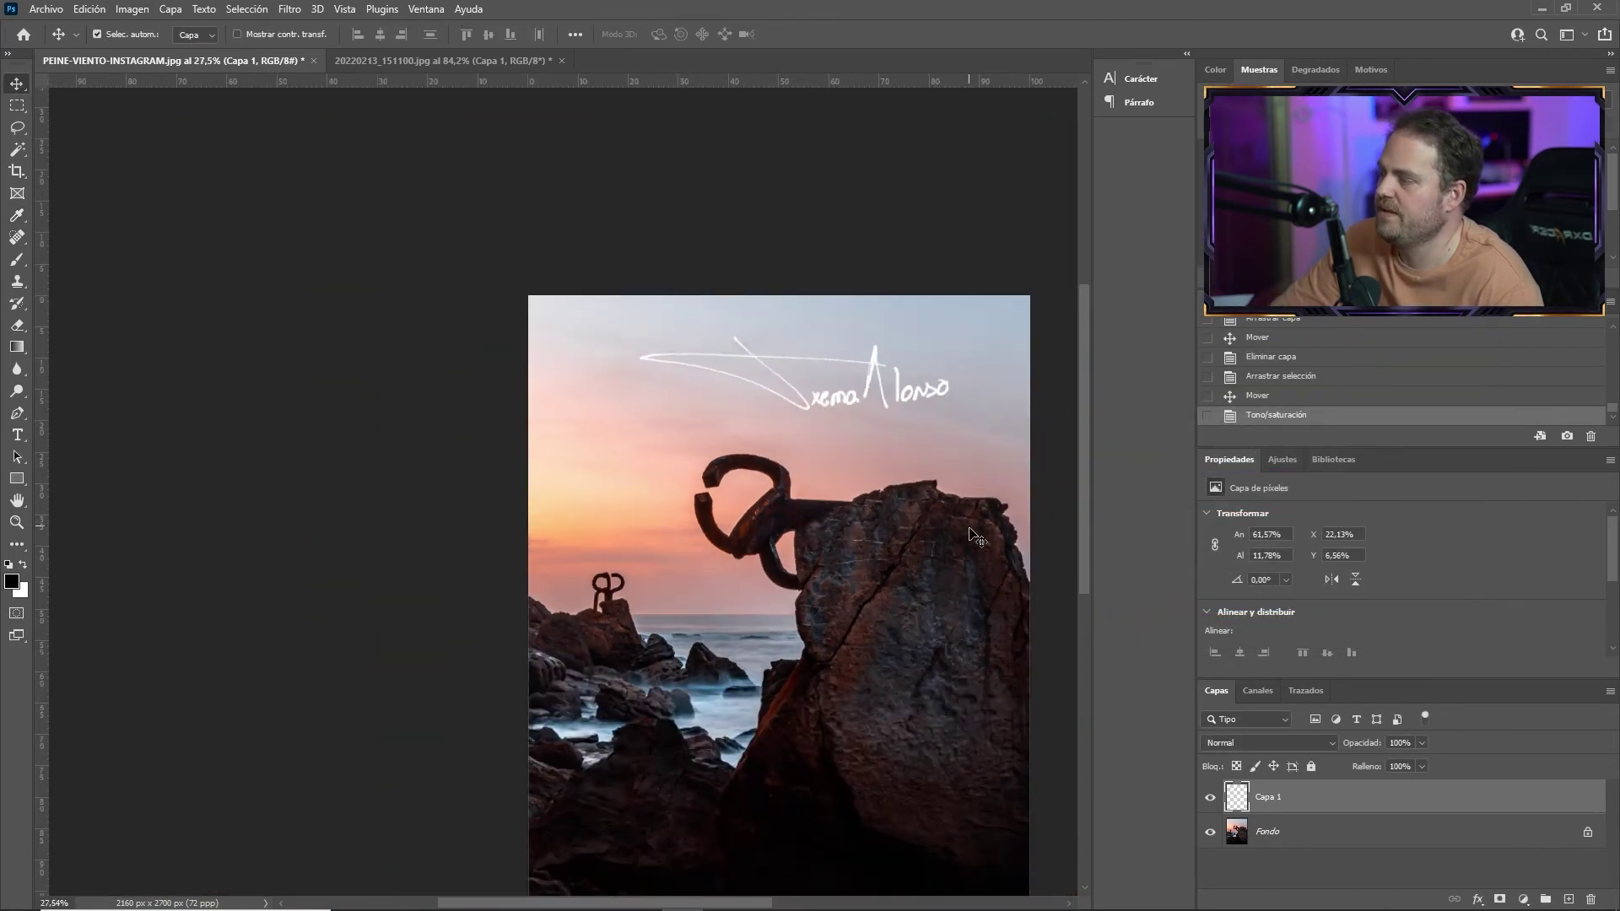
pyautogui.moveTo(848, 399)
pyautogui.mouseDown()
pyautogui.moveTo(897, 729)
pyautogui.moveTo(890, 716)
pyautogui.mouseUp()
pyautogui.moveTo(844, 594); pyautogui.dragTo(709, 389)
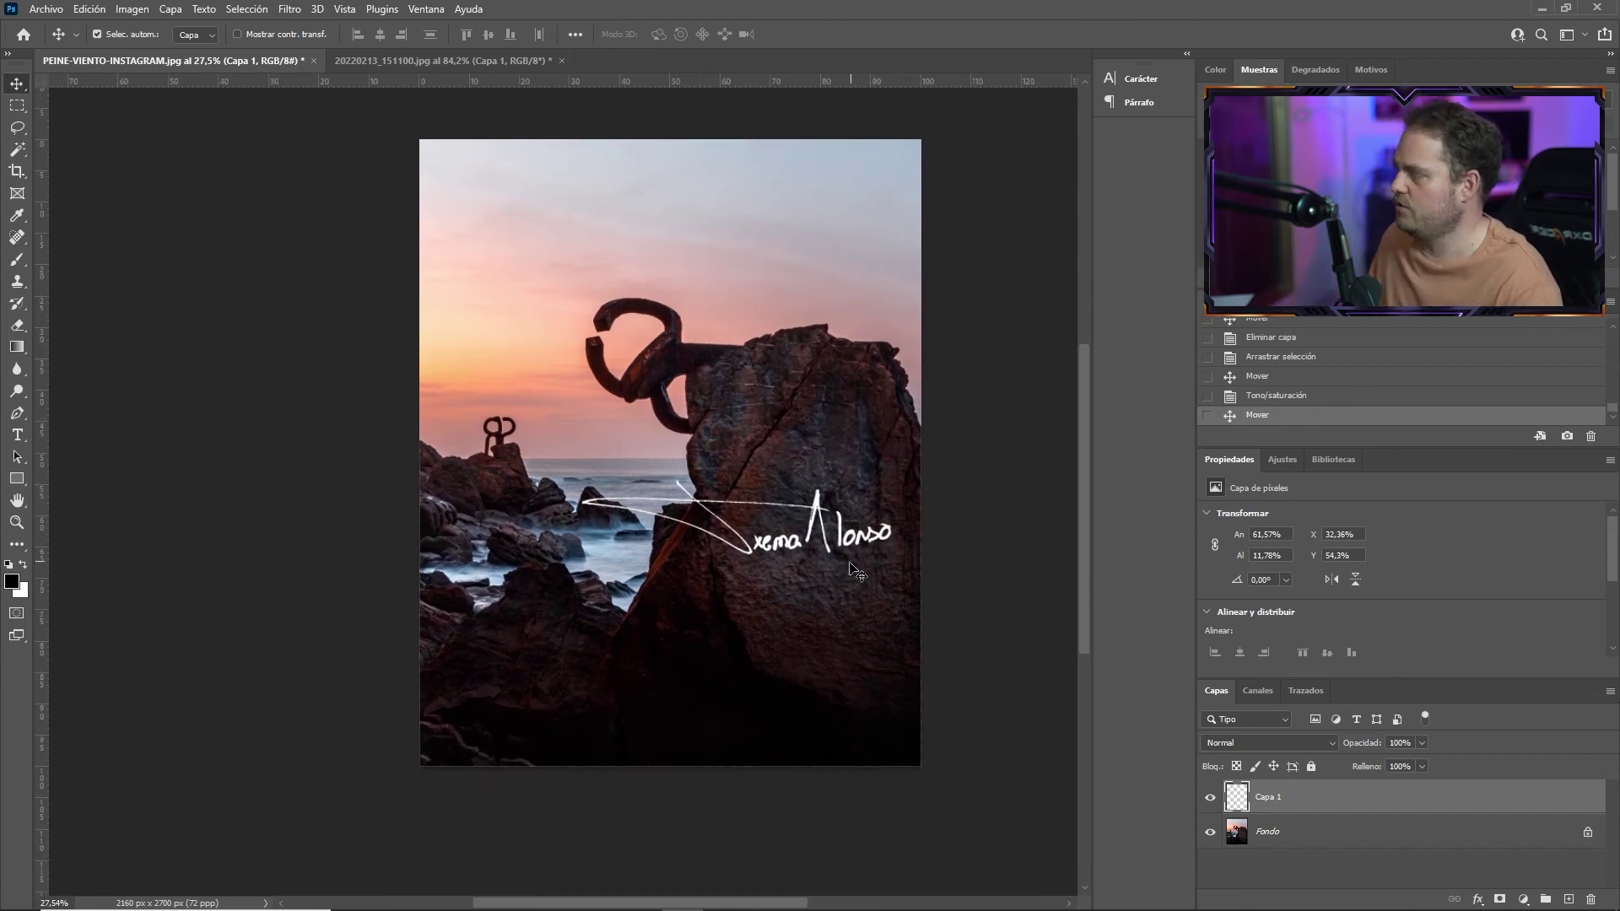
pyautogui.moveTo(793, 553); pyautogui.dragTo(796, 715)
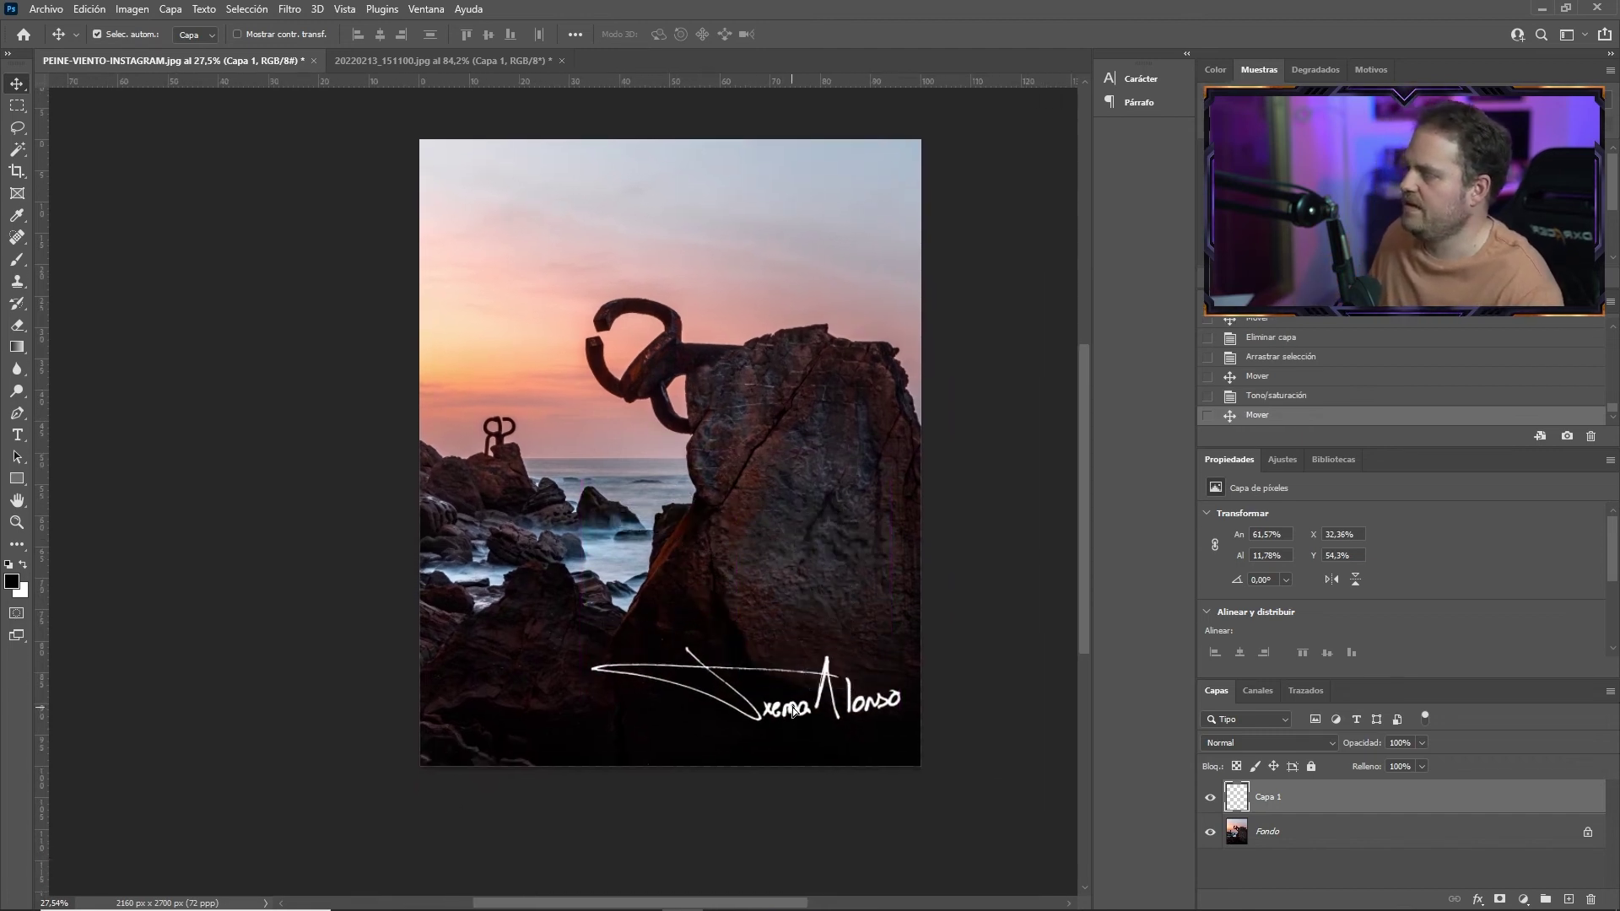
# Step: Scale the signature down to about 58.5% width and 67% height, keeping its lower right corner in place
pyautogui.click(93, 10)
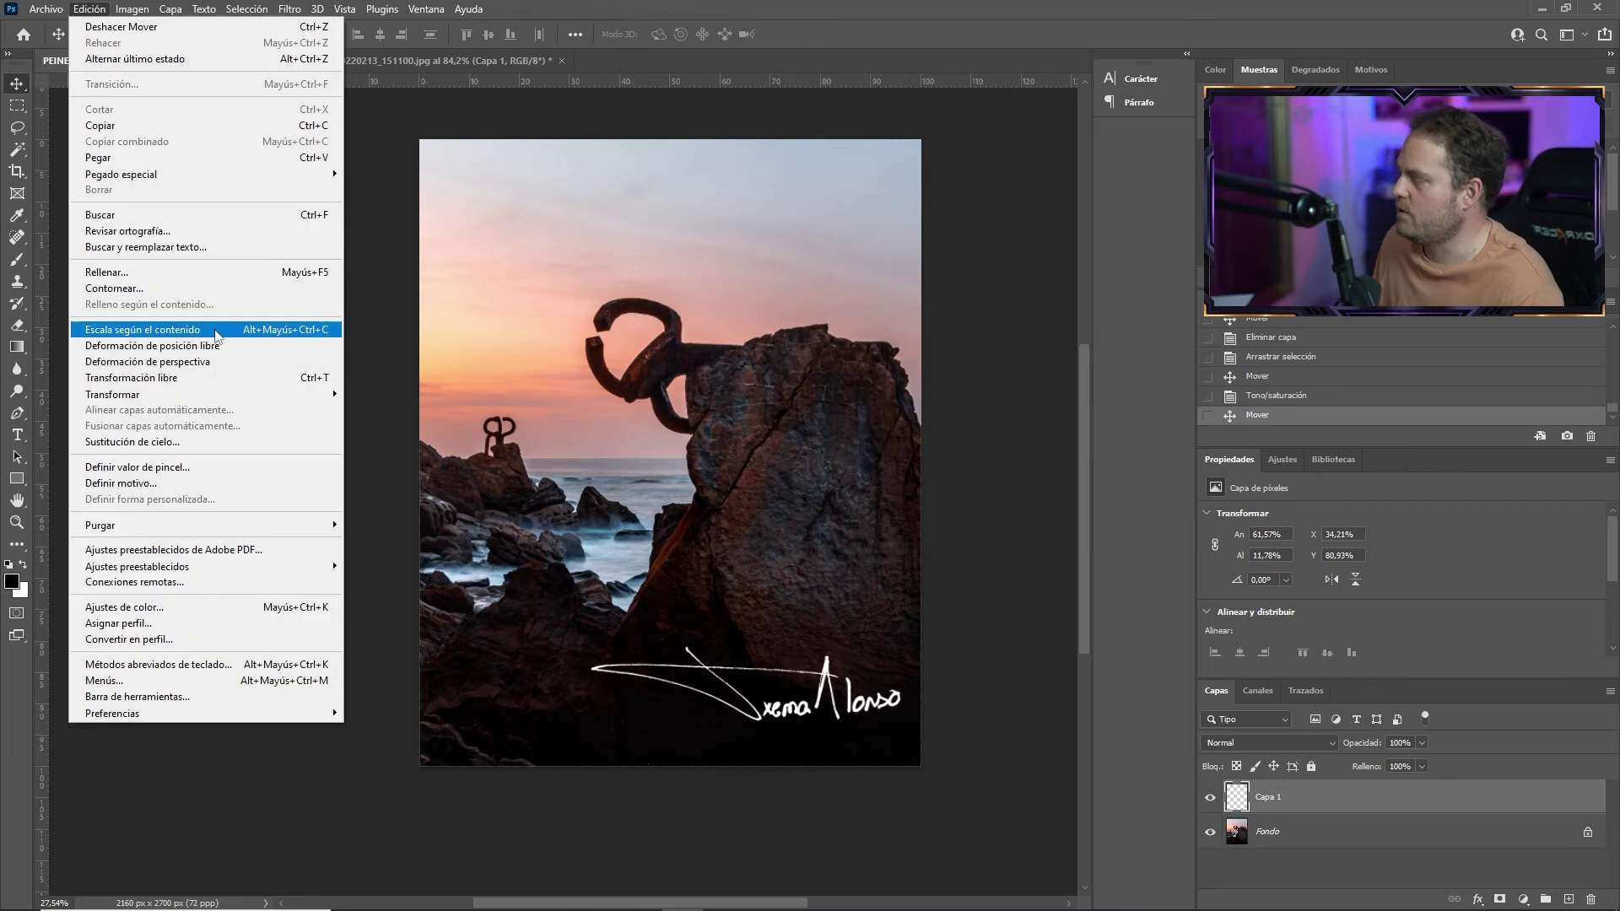
pyautogui.moveTo(253, 397)
pyautogui.click(385, 420)
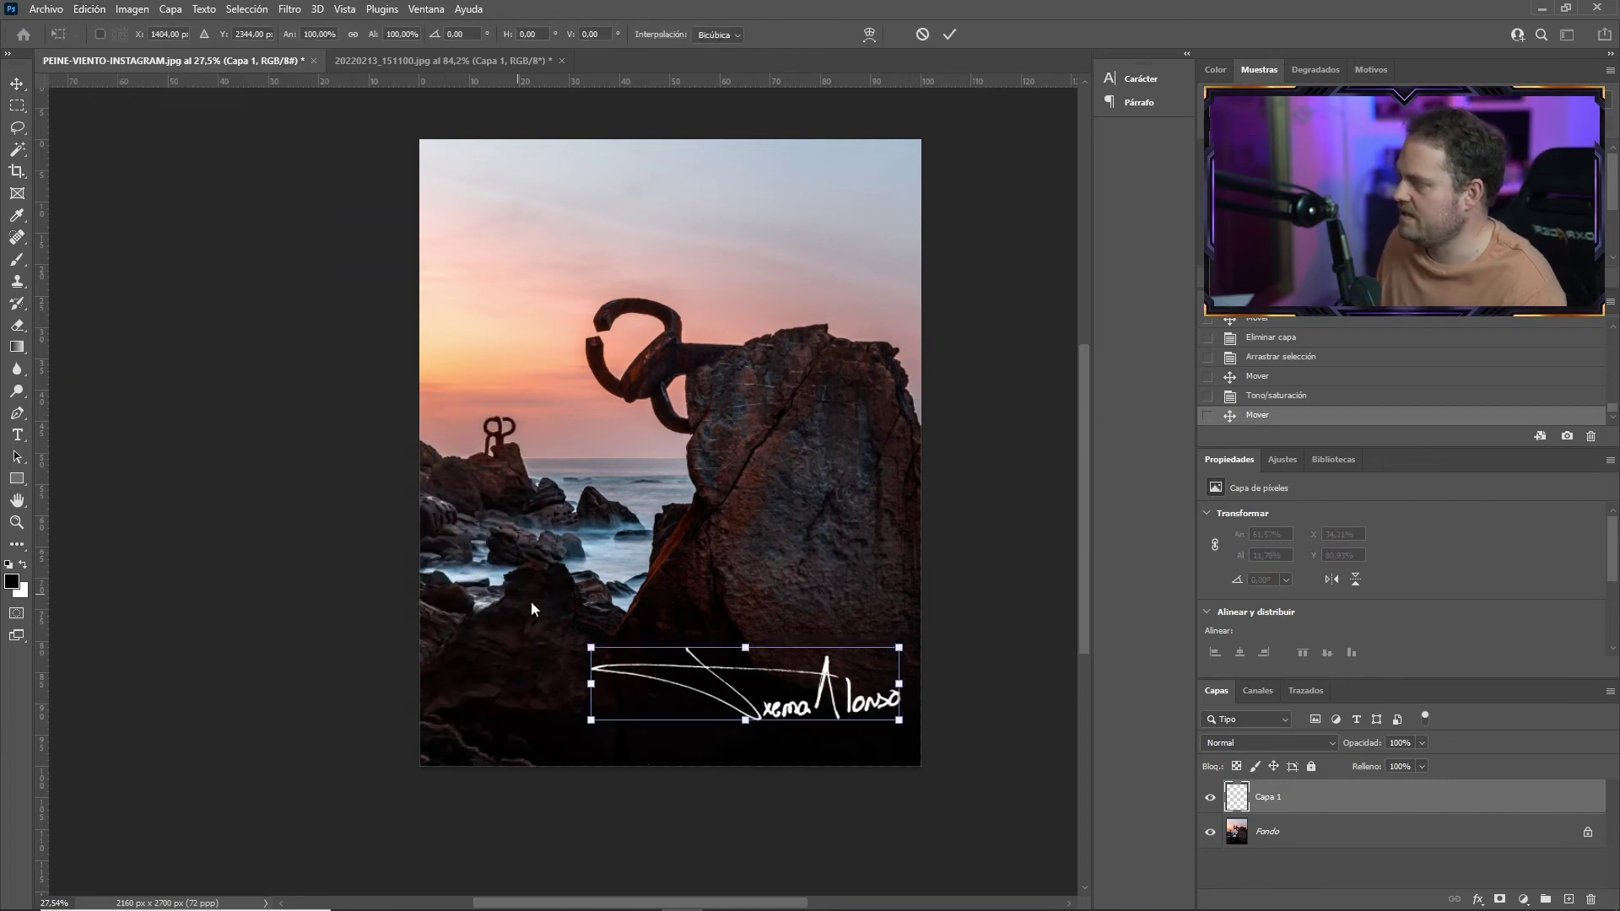
pyautogui.moveTo(590, 647)
pyautogui.mouseDown()
pyautogui.moveTo(670, 679)
pyautogui.moveTo(720, 671)
pyautogui.mouseUp()
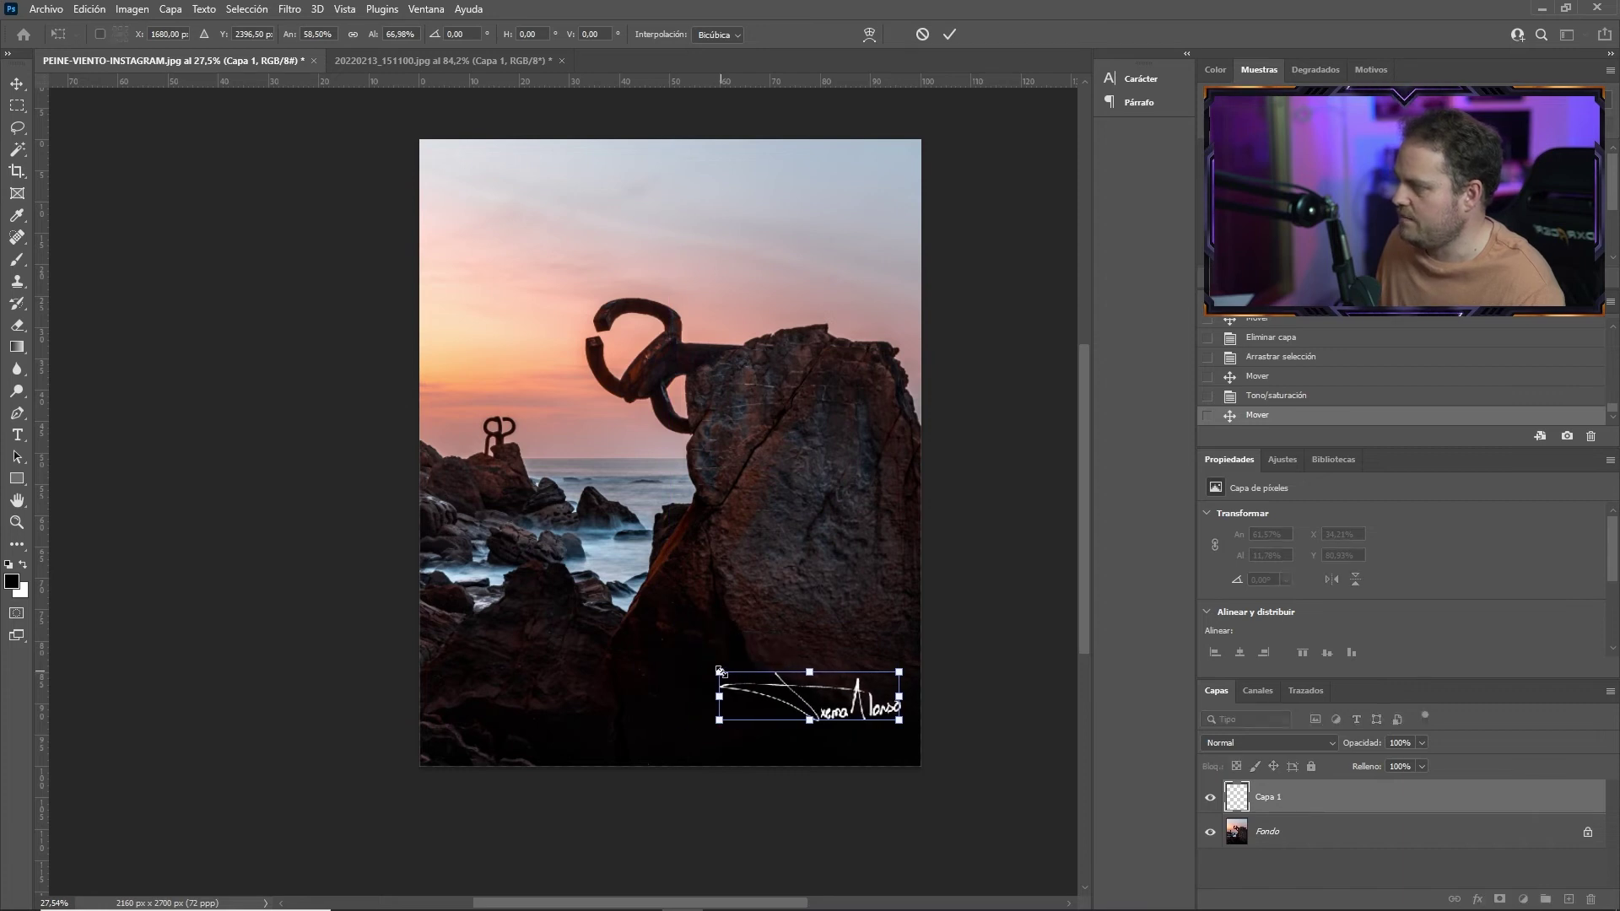
pyautogui.press('Return')
pyautogui.scroll(5, 869, 736)
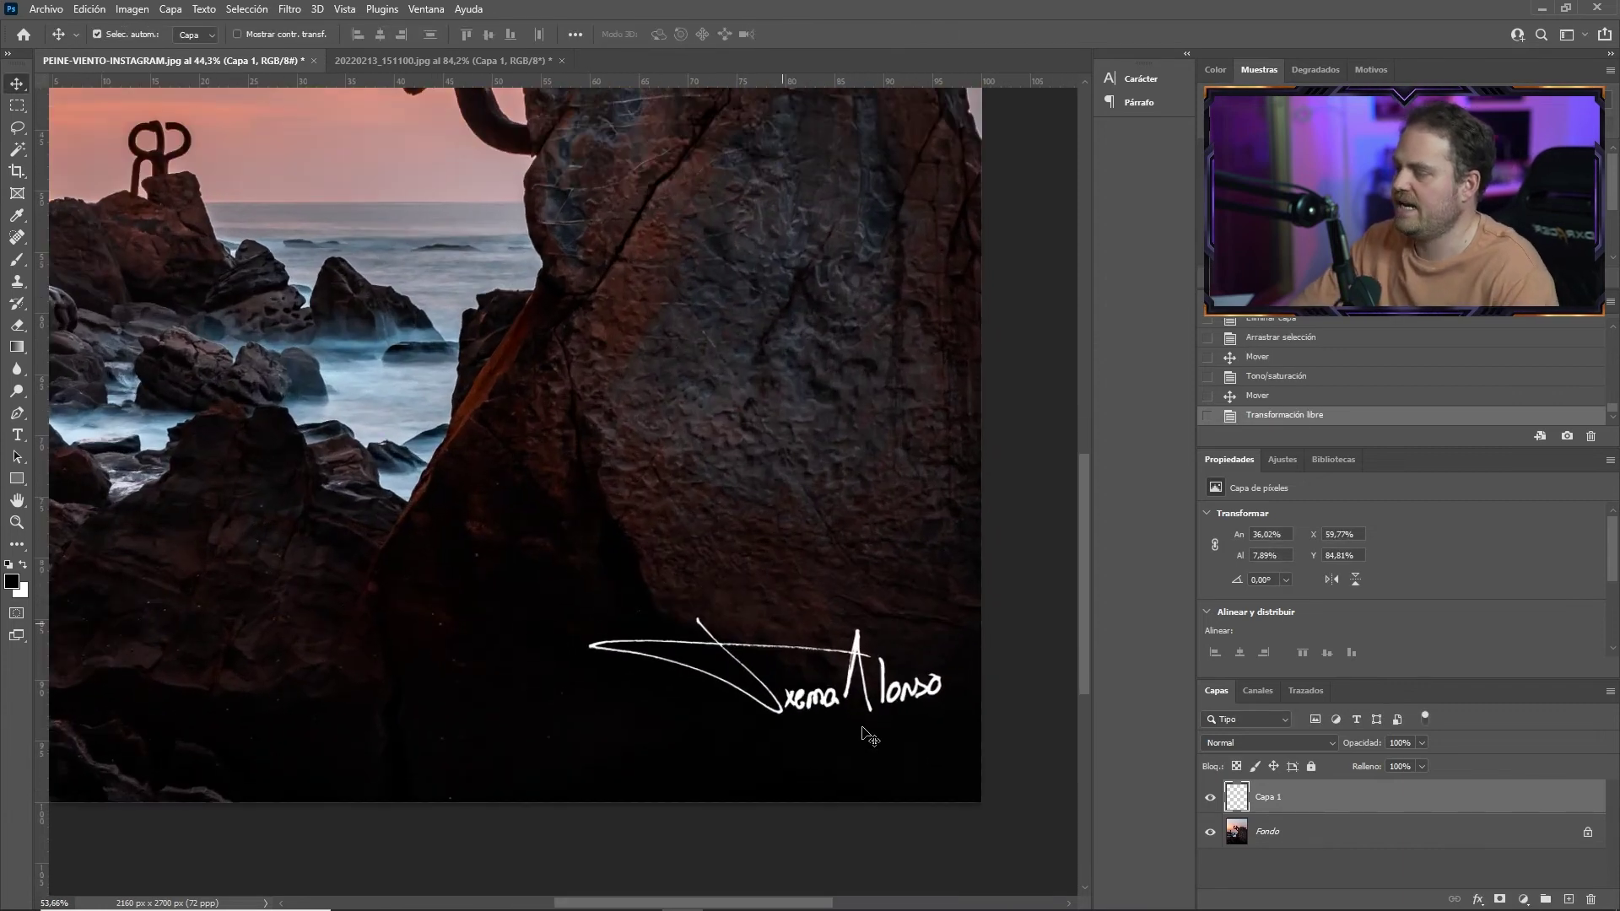
pyautogui.scroll(-5, 869, 736)
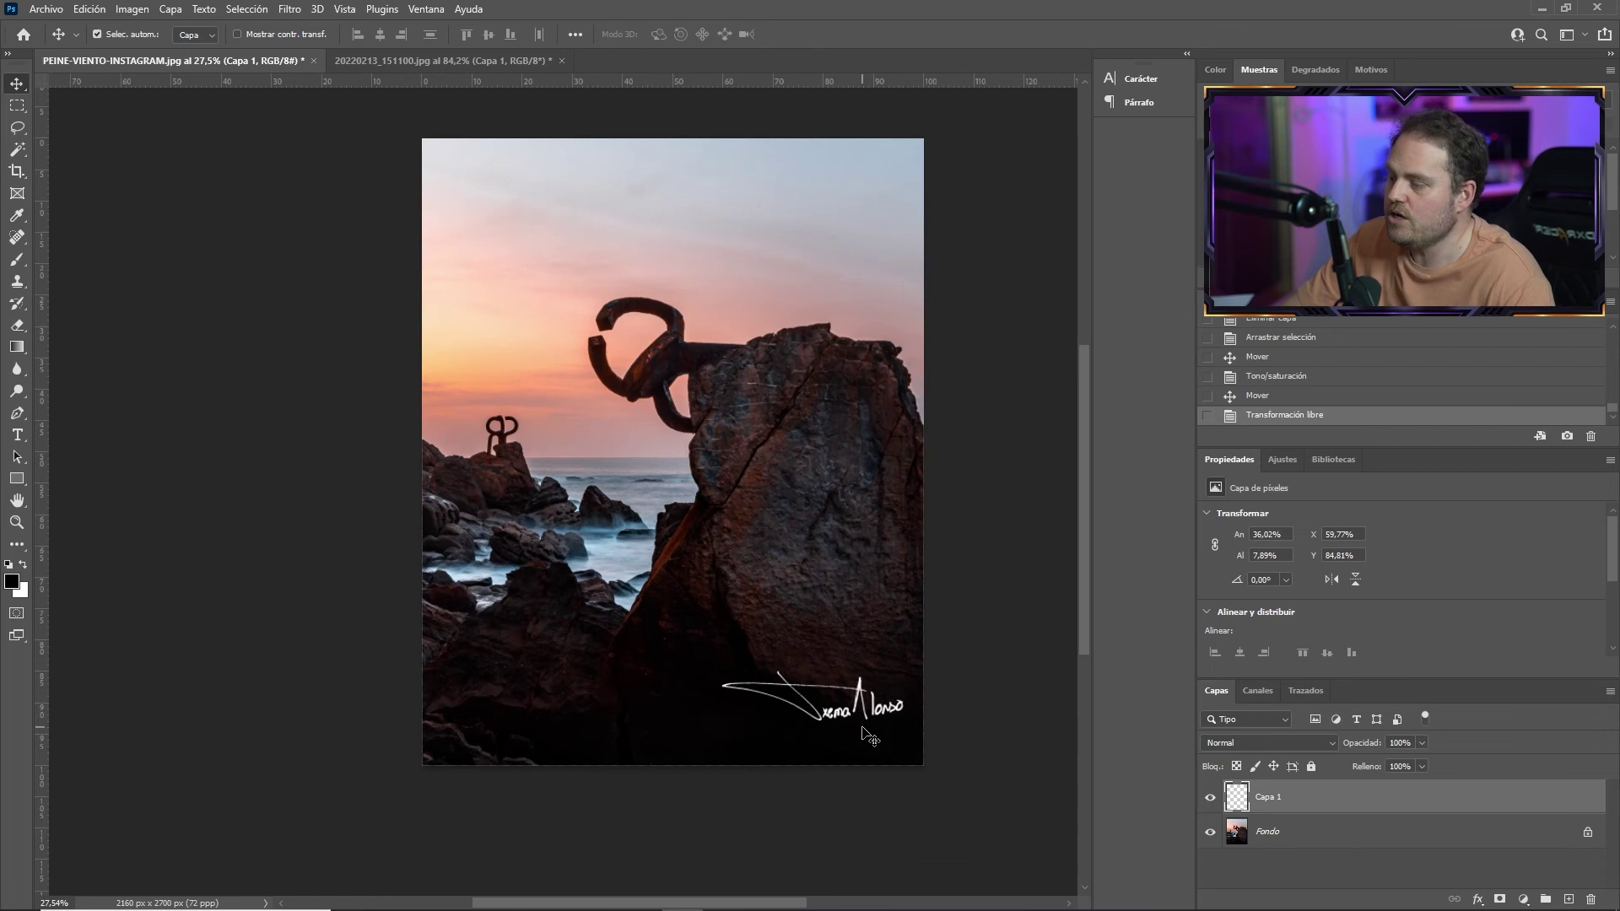
# Step: Switch to the 20220213_151100.jpg document and show the whole isolated signature
pyautogui.click(434, 60)
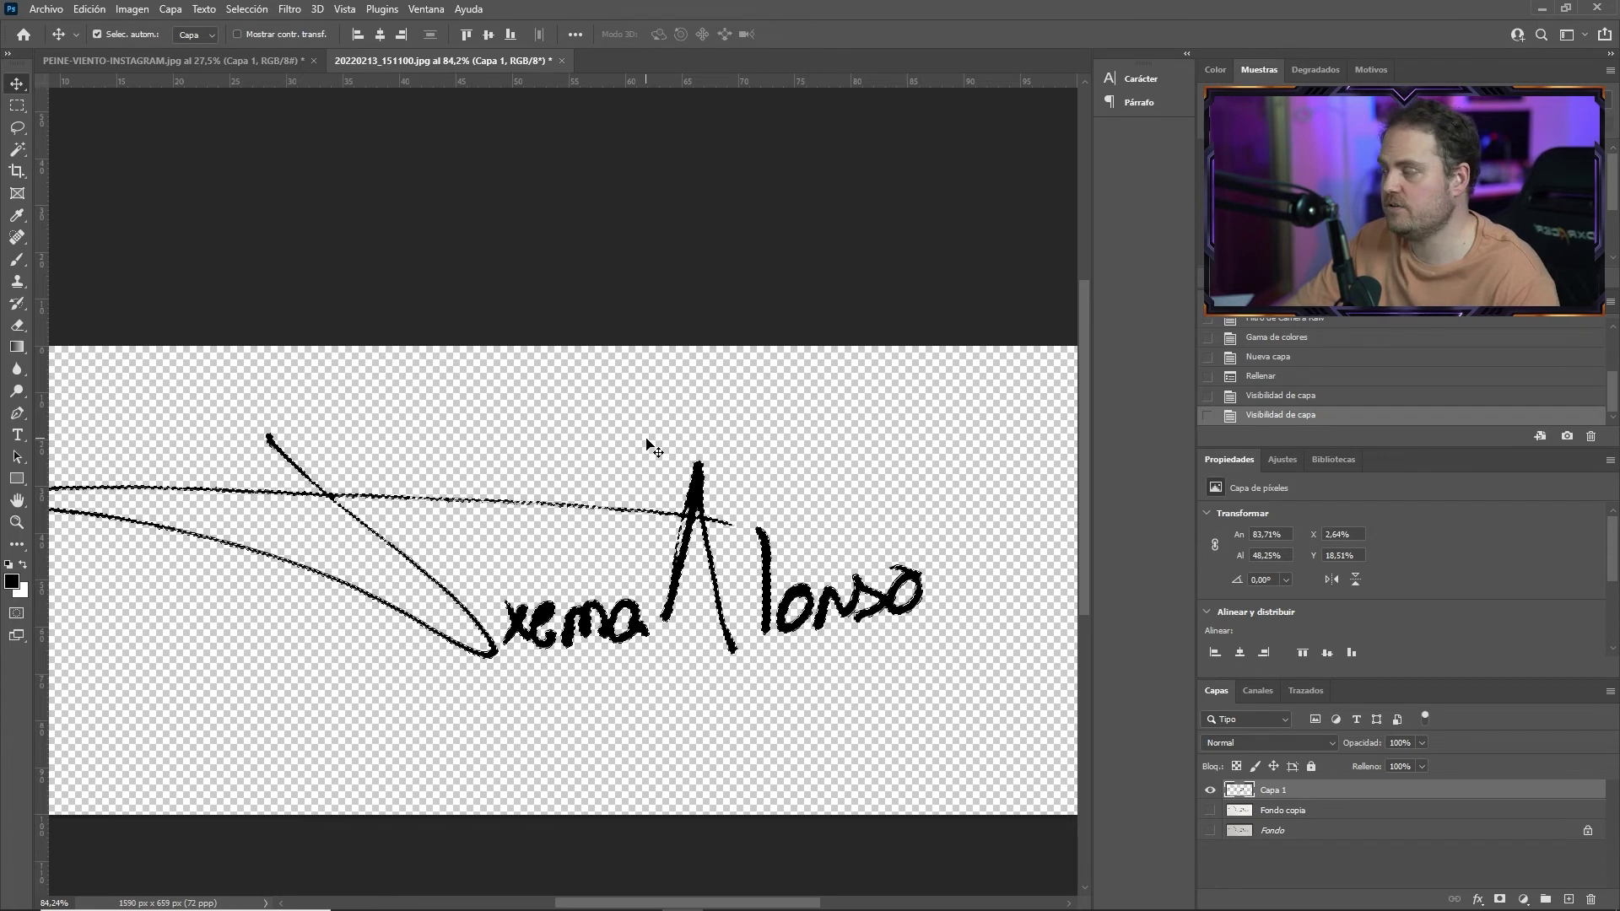
pyautogui.scroll(-2, 710, 480)
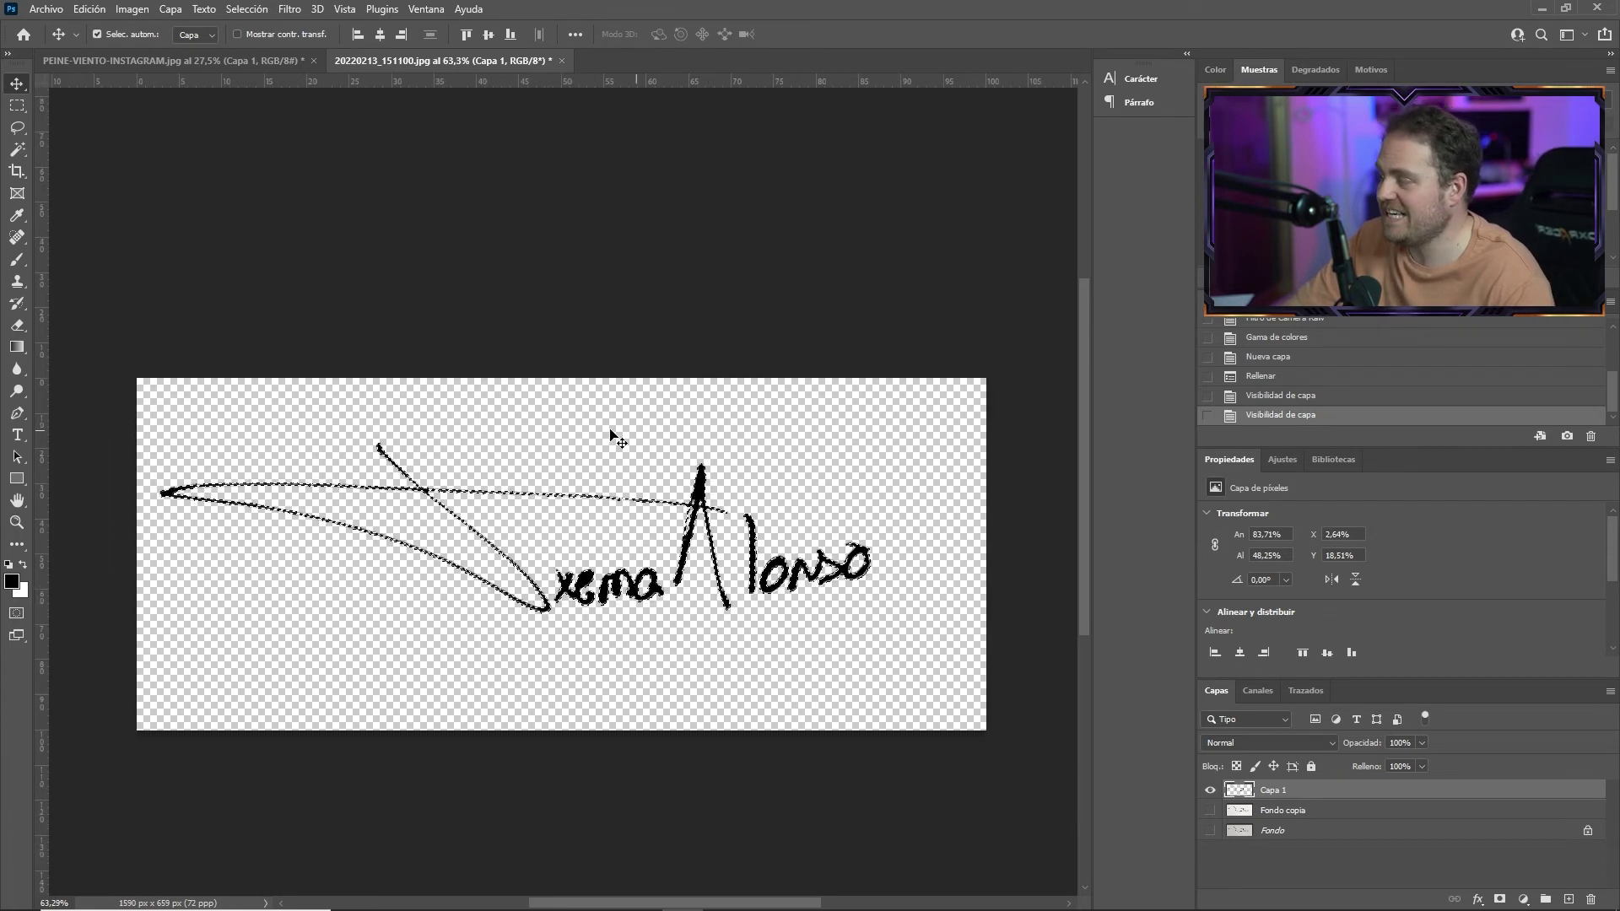
# Step: Preview the signature in Guardar para Web as JPEG and as transparent PNG-24, and close the export without saving
pyautogui.click(45, 9)
pyautogui.moveTo(186, 270)
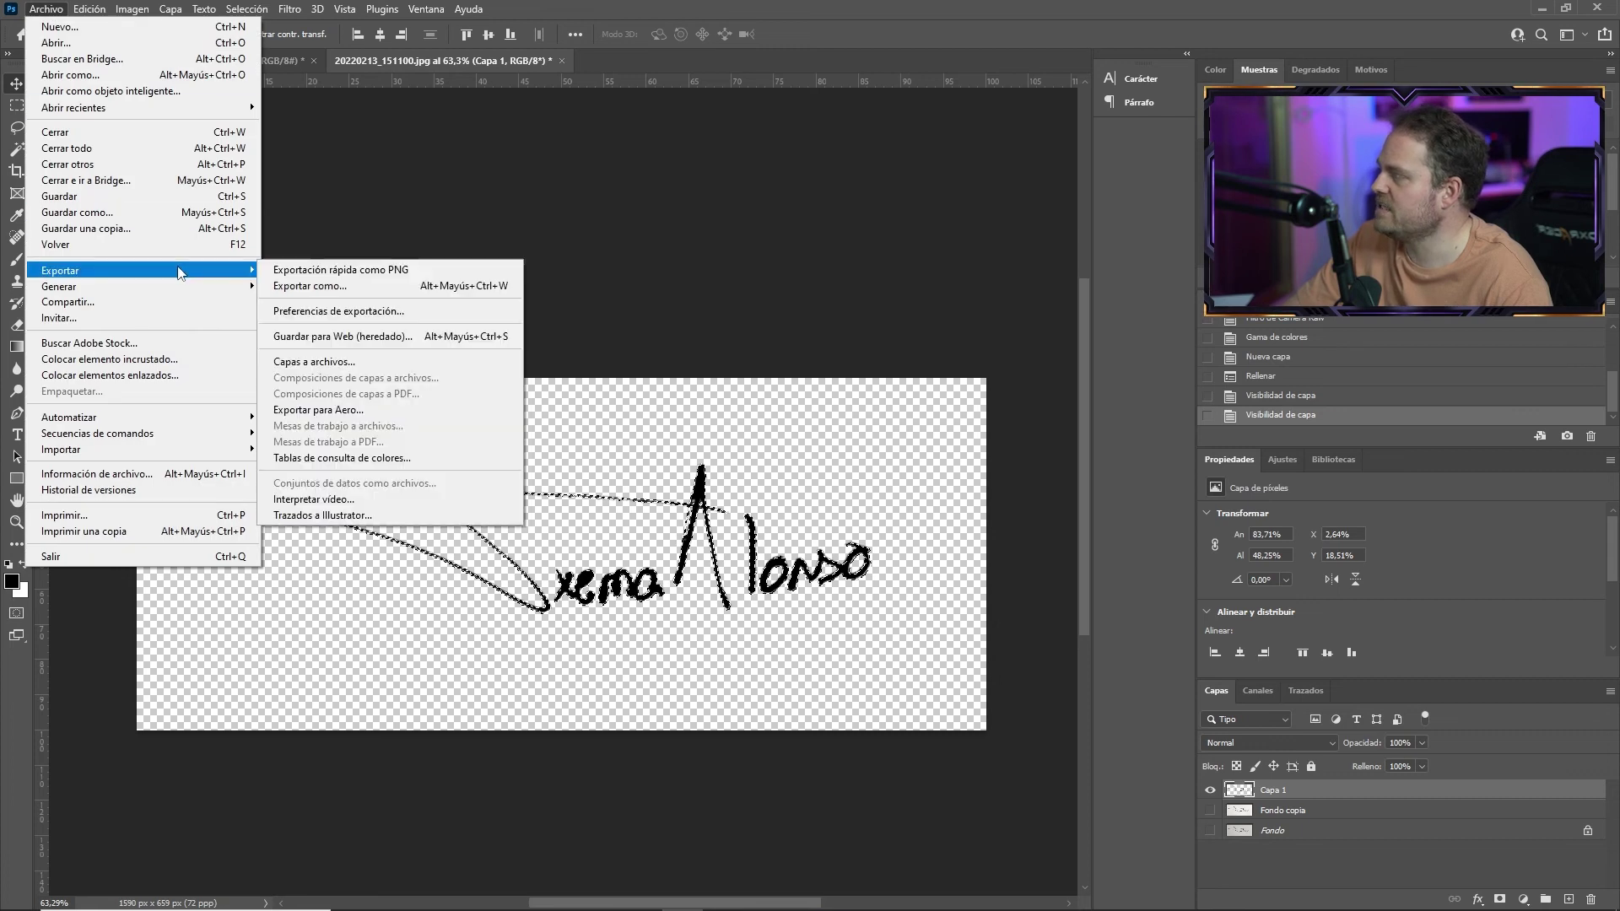
pyautogui.click(376, 337)
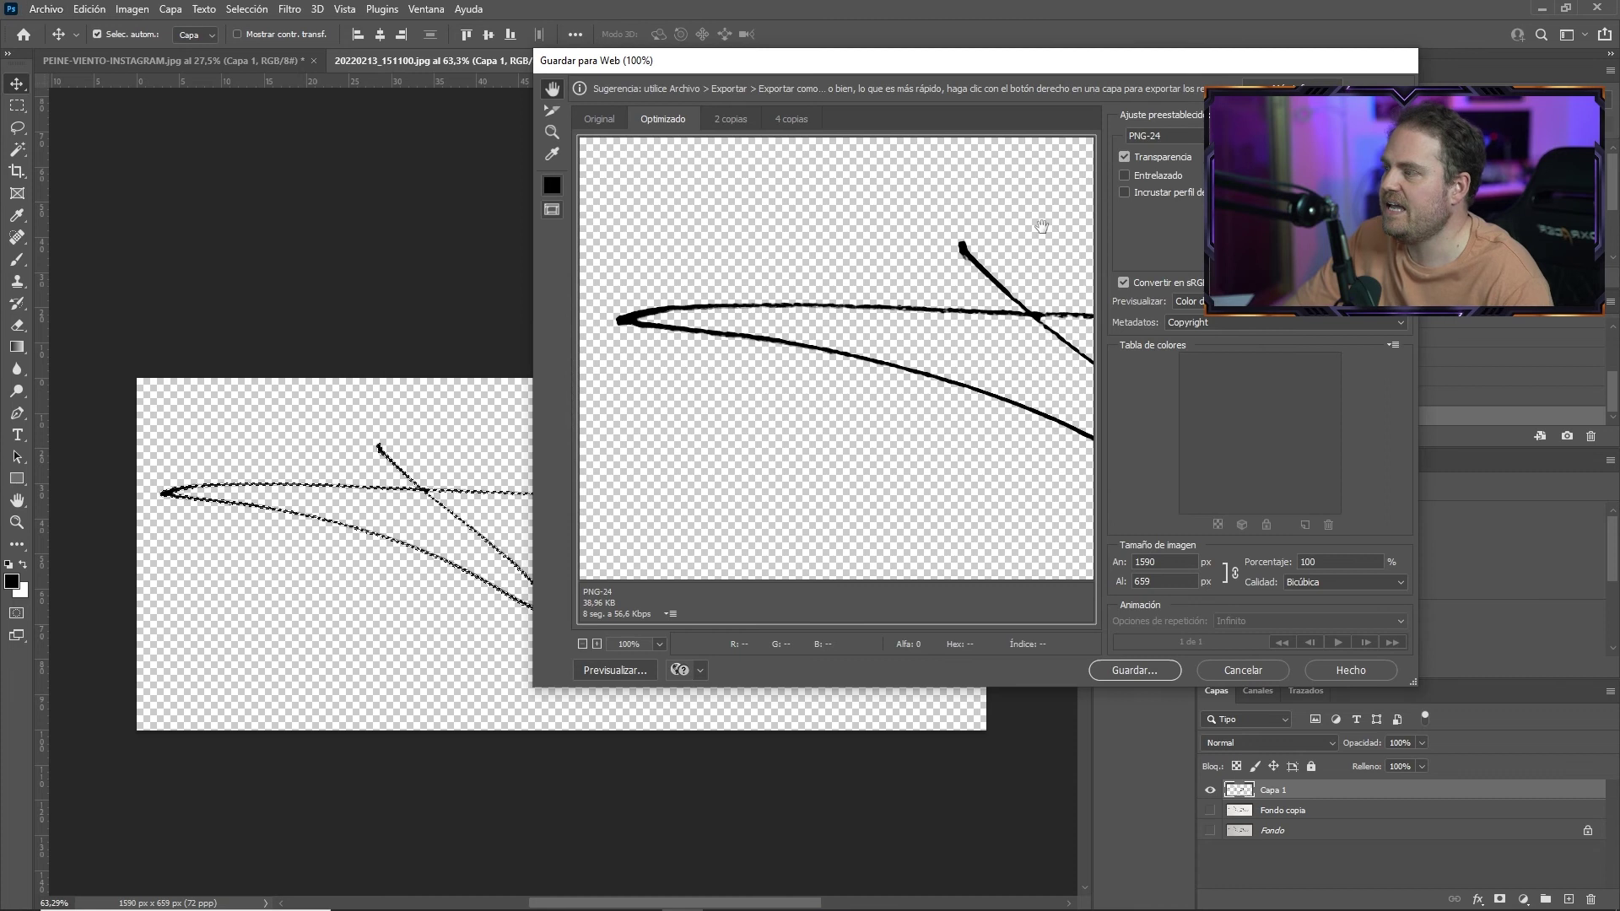
pyautogui.click(1163, 139)
pyautogui.click(1163, 166)
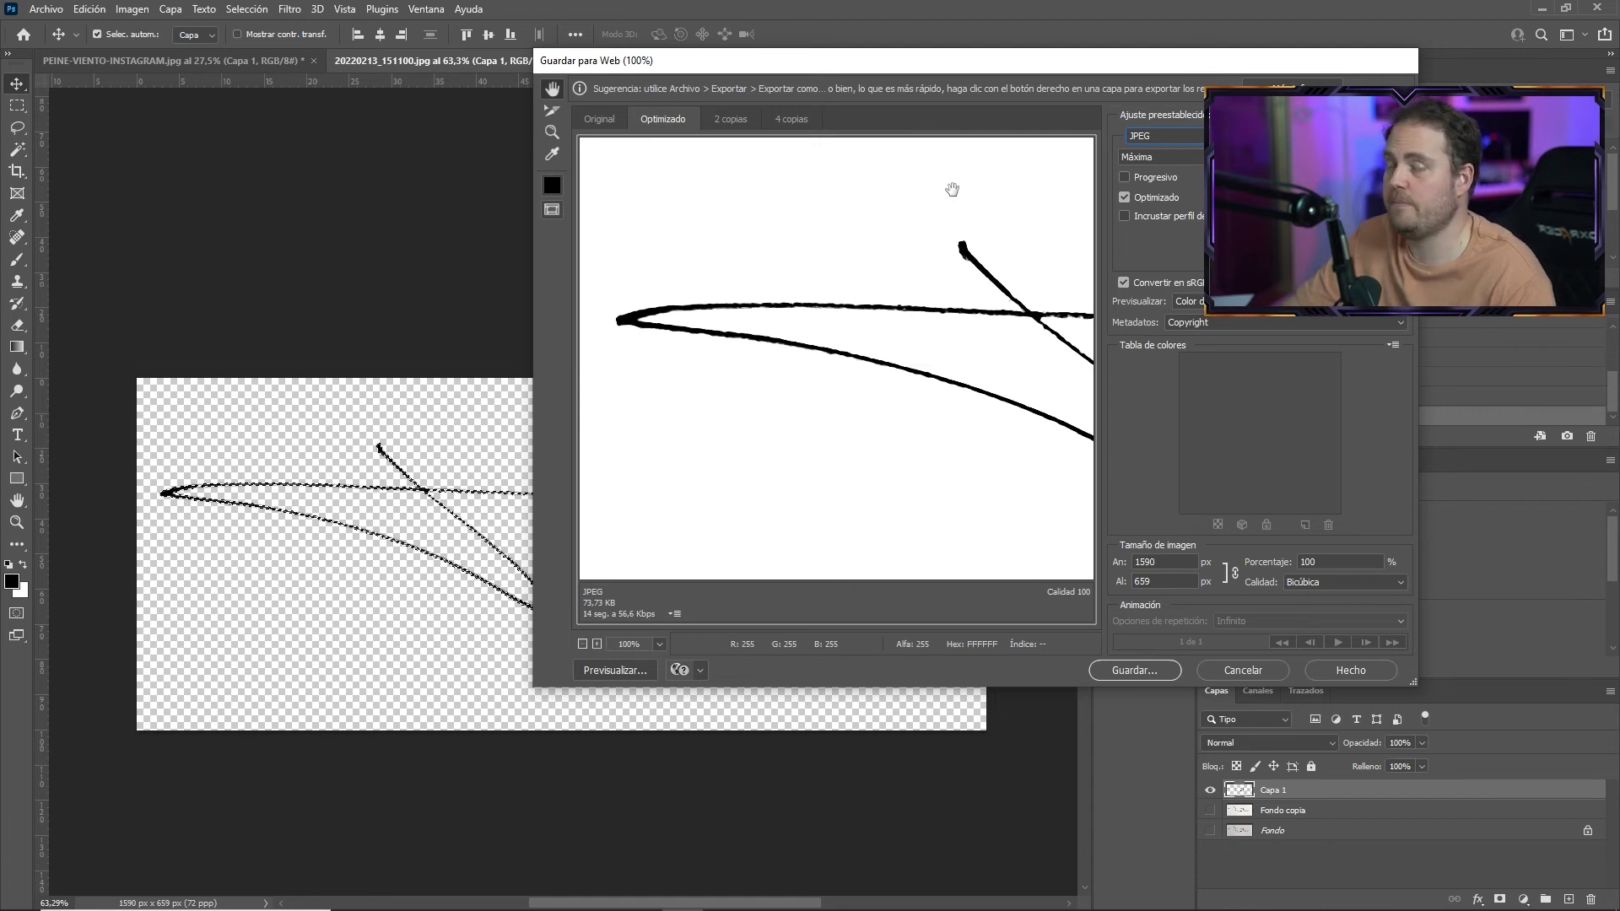
pyautogui.click(1187, 139)
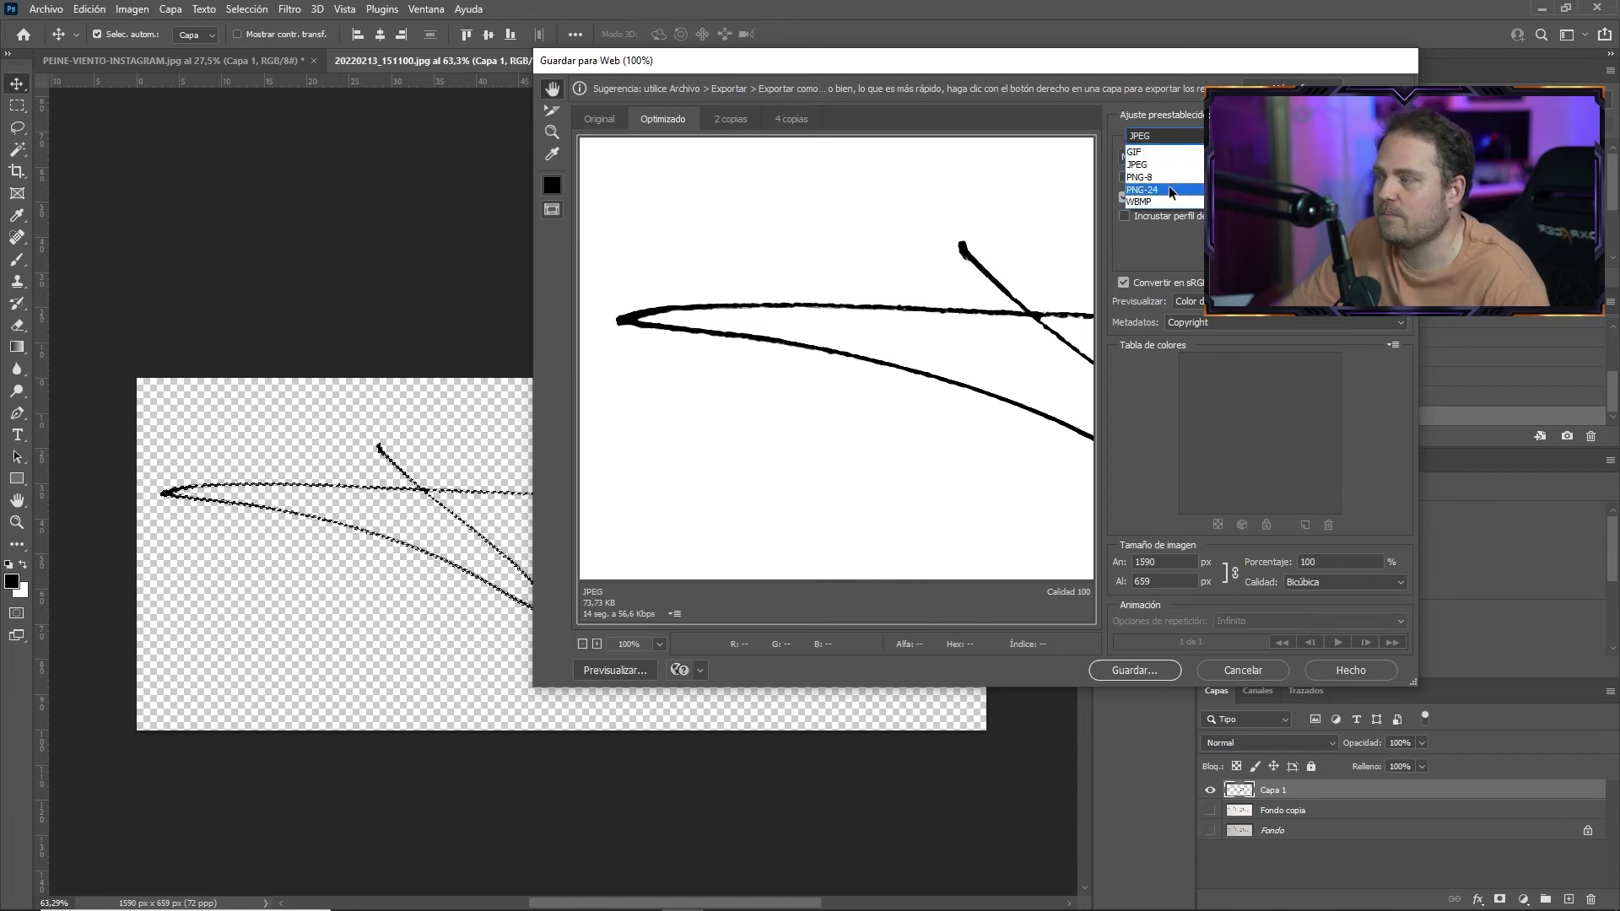
pyautogui.click(1168, 189)
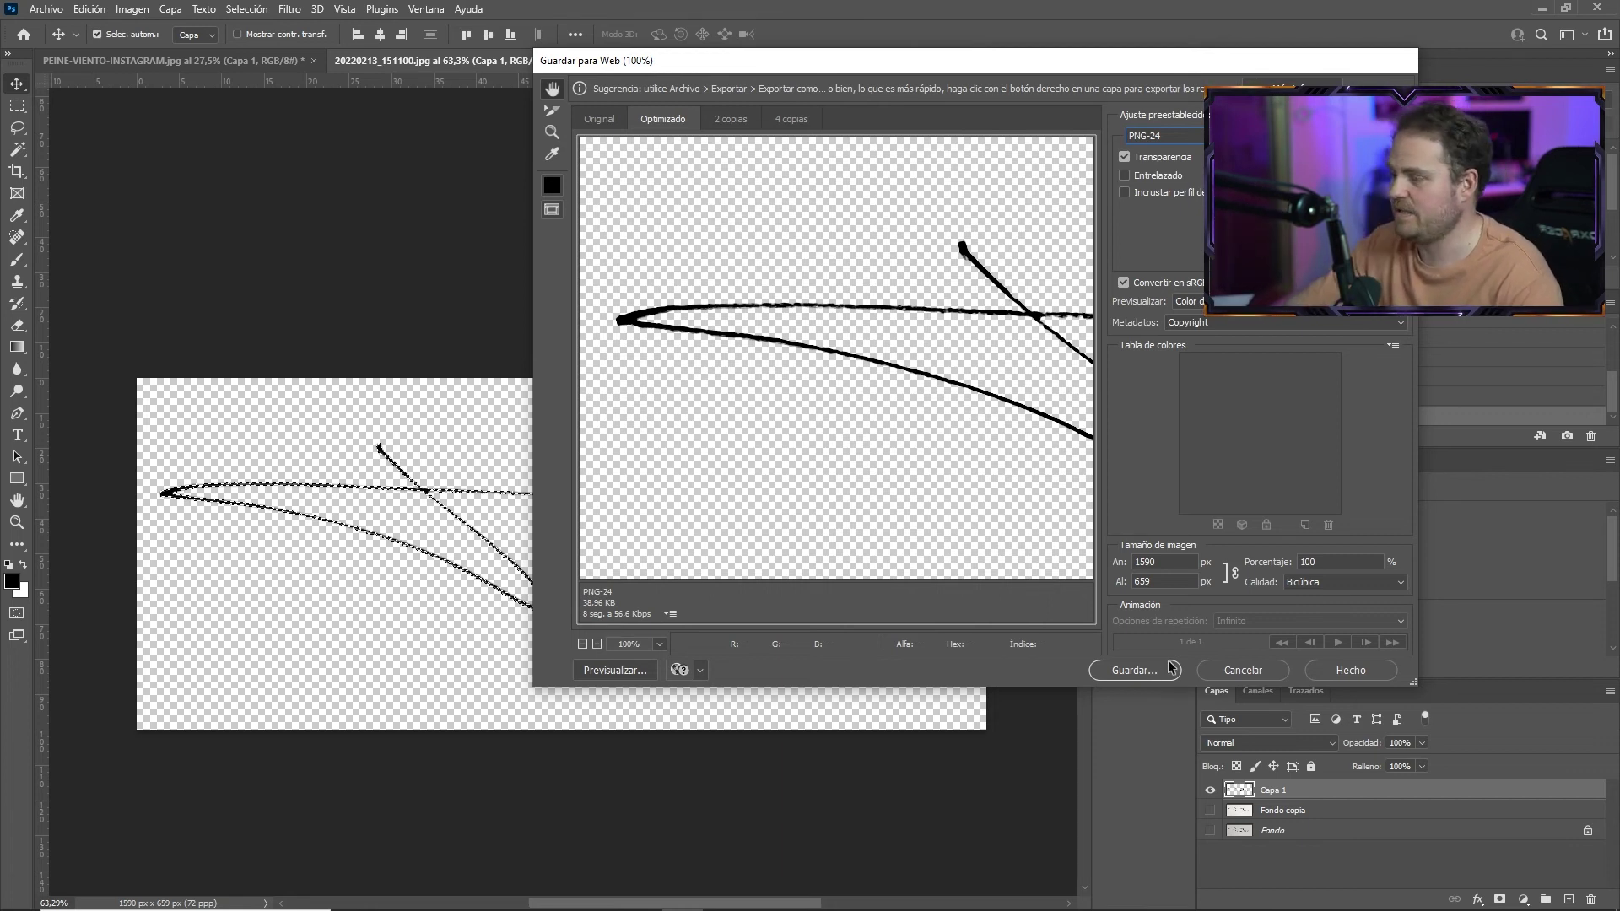
pyautogui.click(1246, 670)
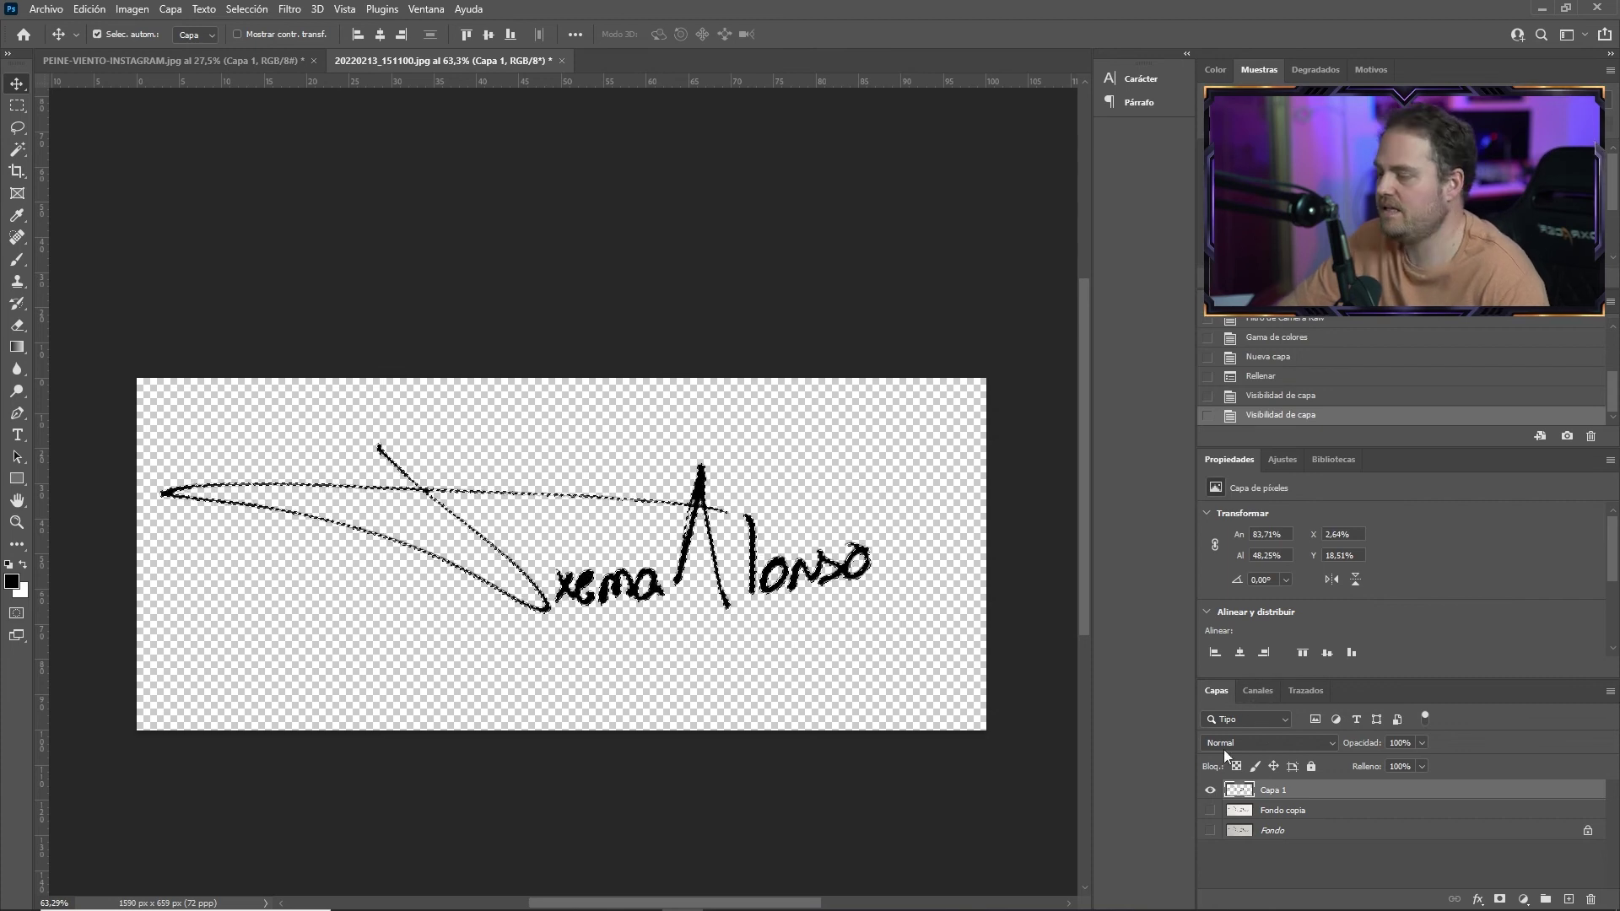
# Step: Define the selected signature as a brush preset named Firma fotos
pyautogui.click(82, 10)
pyautogui.moveTo(64, 9)
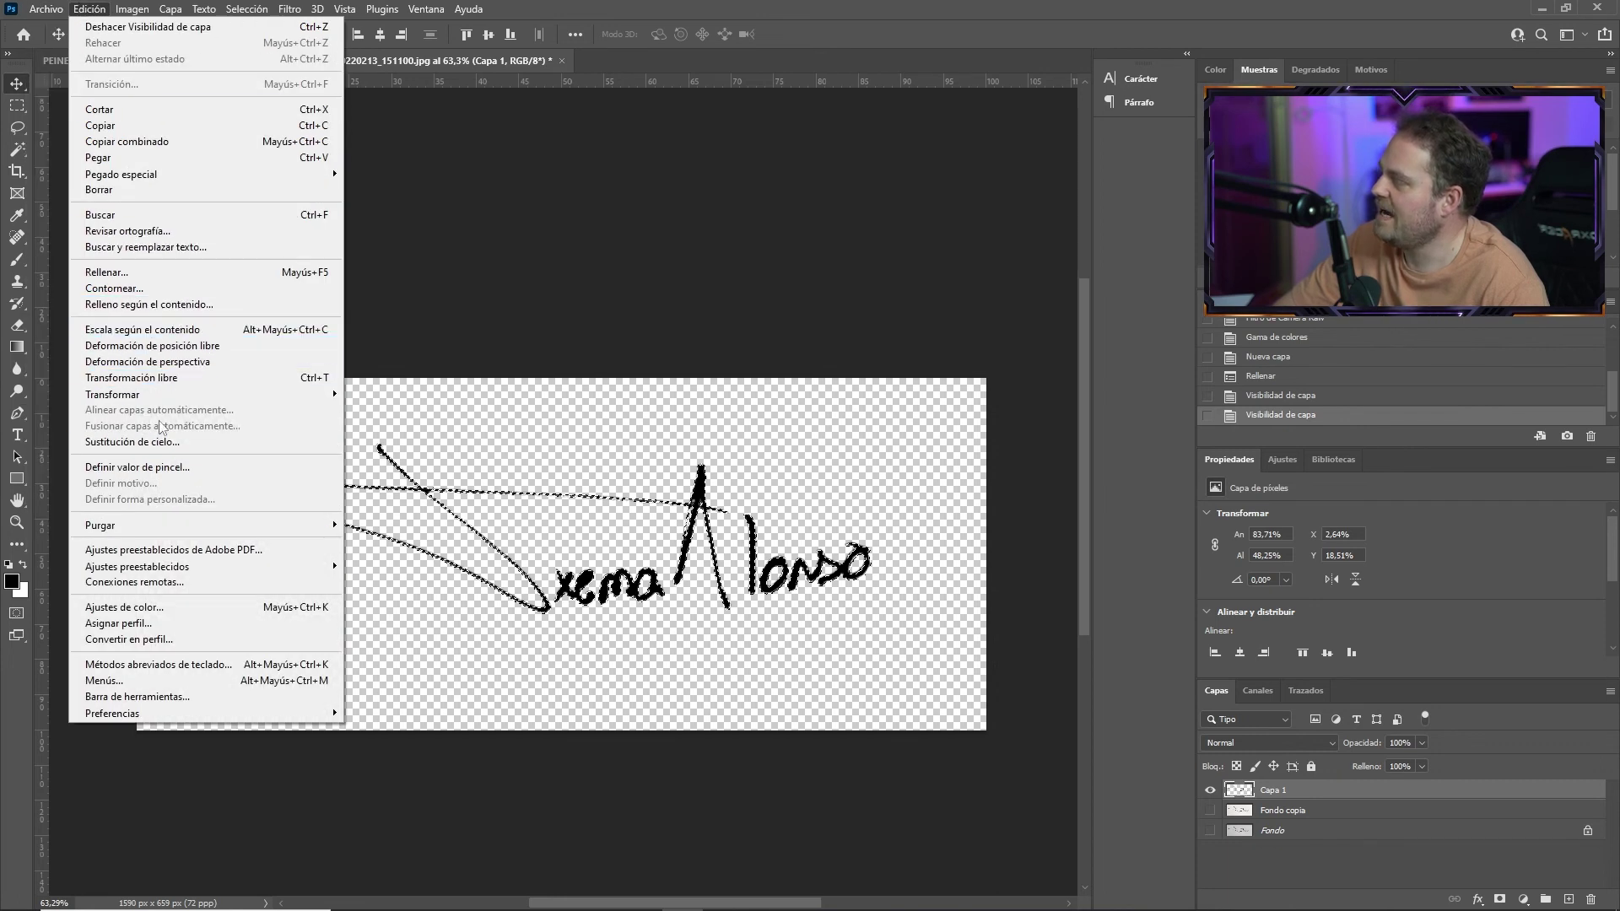
pyautogui.click(172, 467)
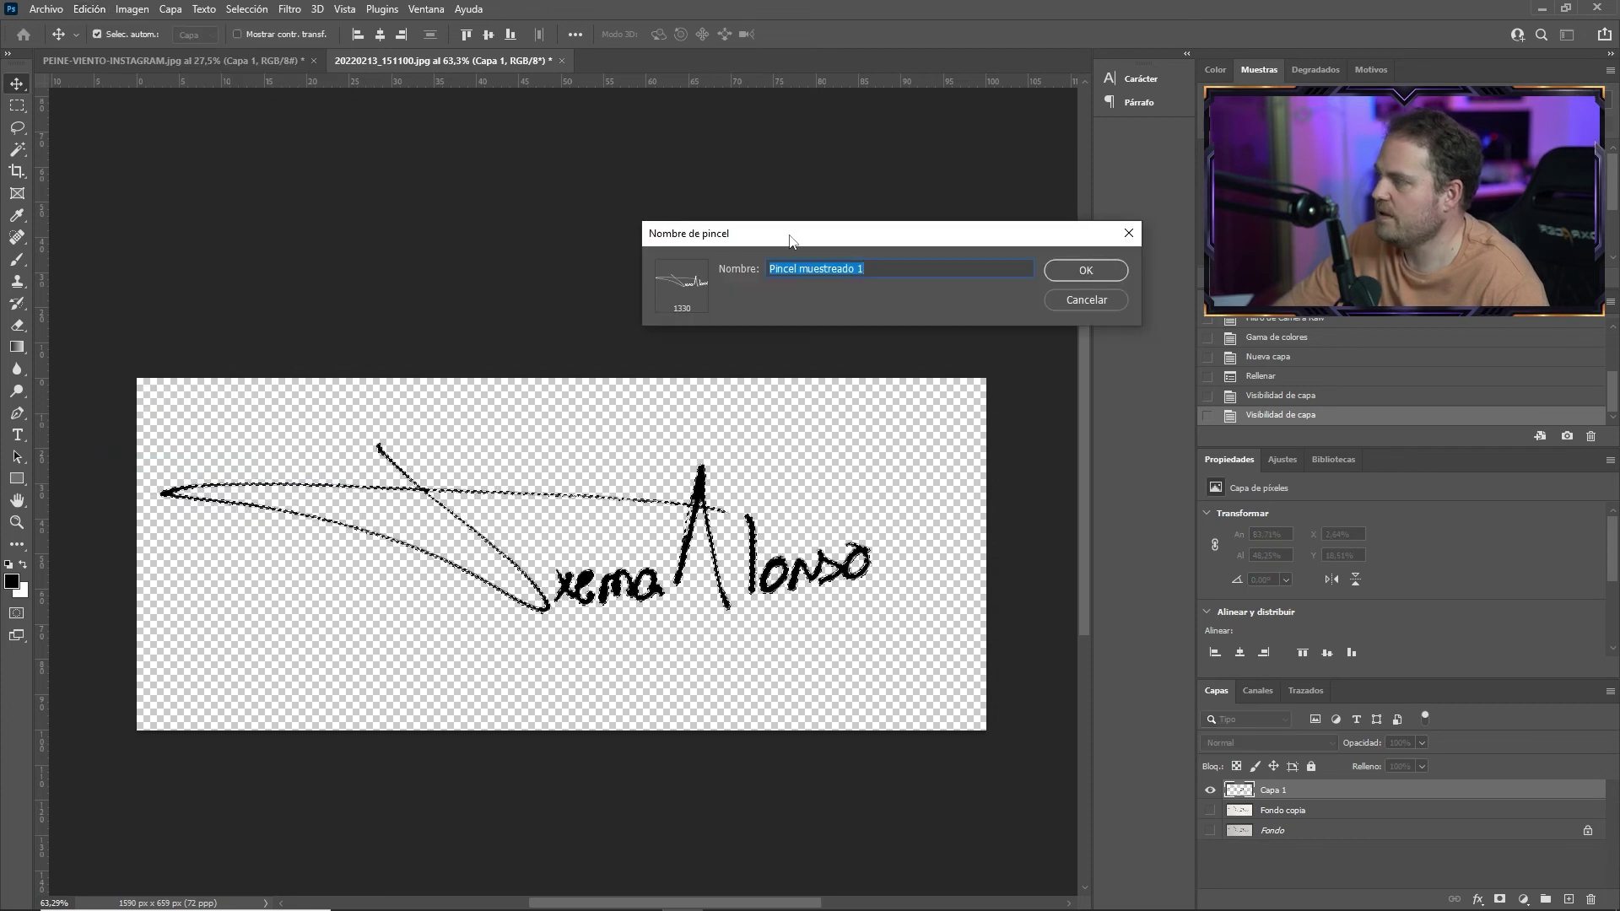
pyautogui.write('Firma')
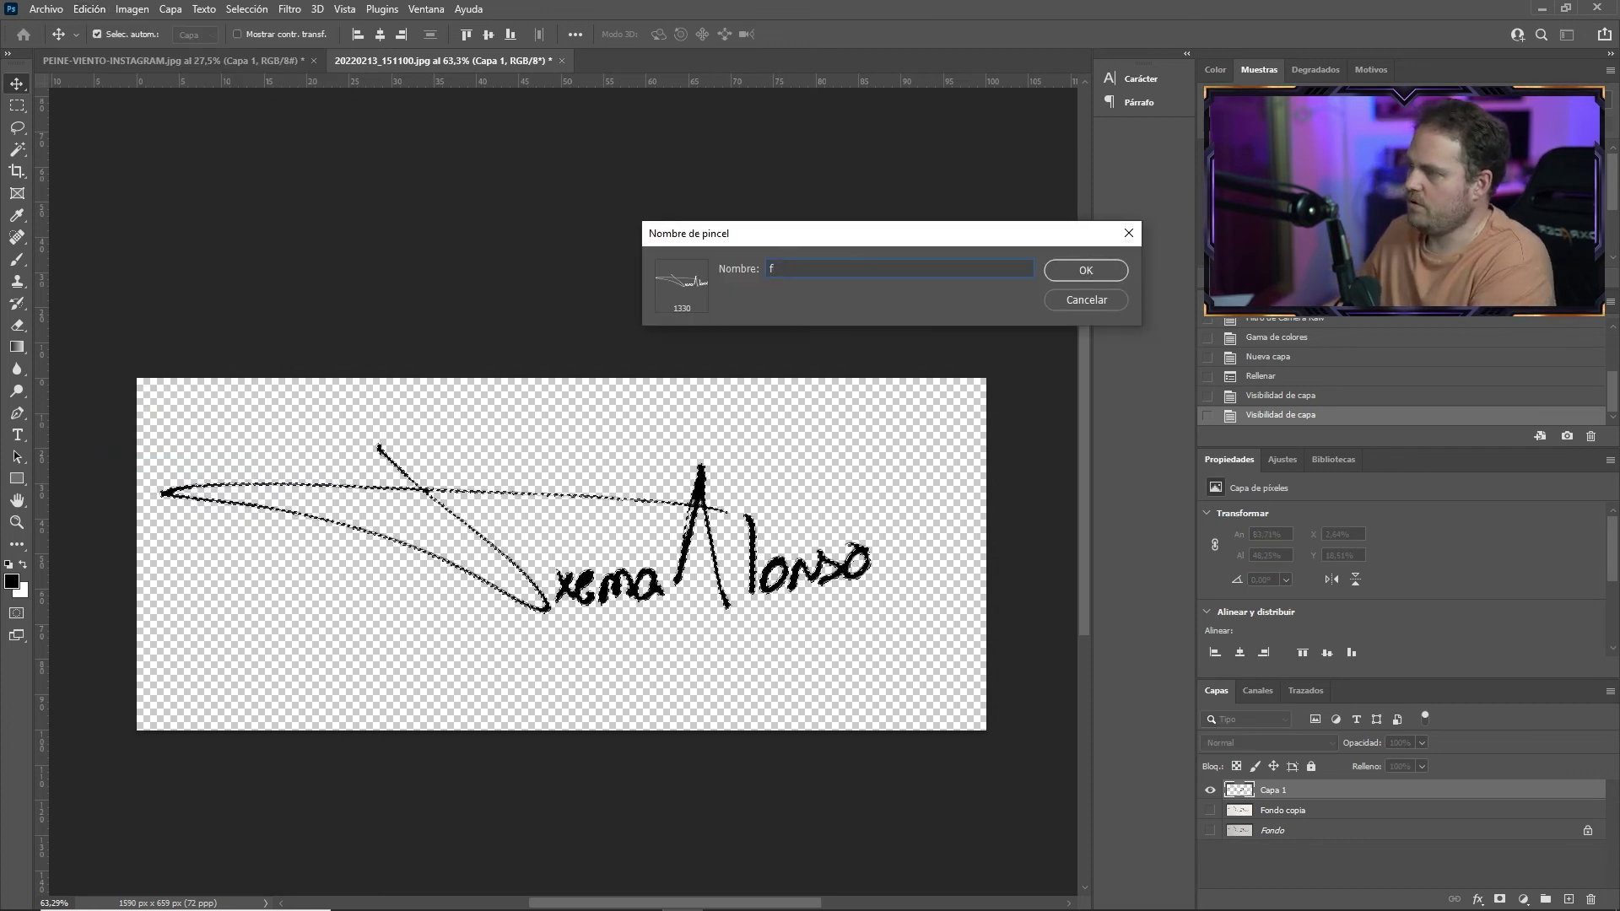
pyautogui.write('os')
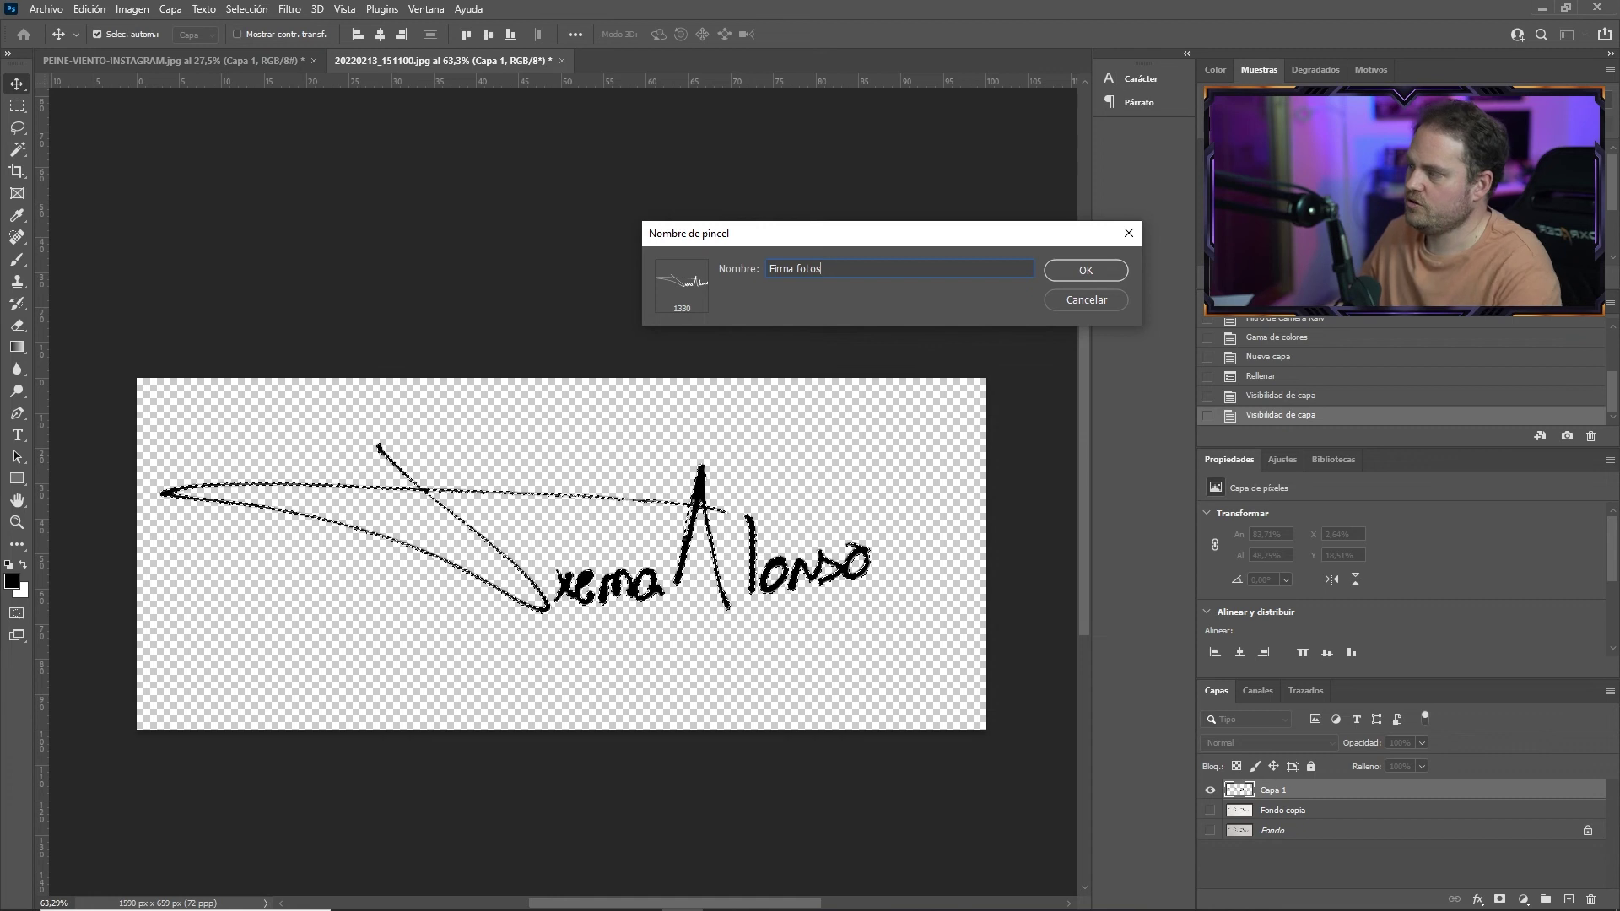
pyautogui.click(1083, 270)
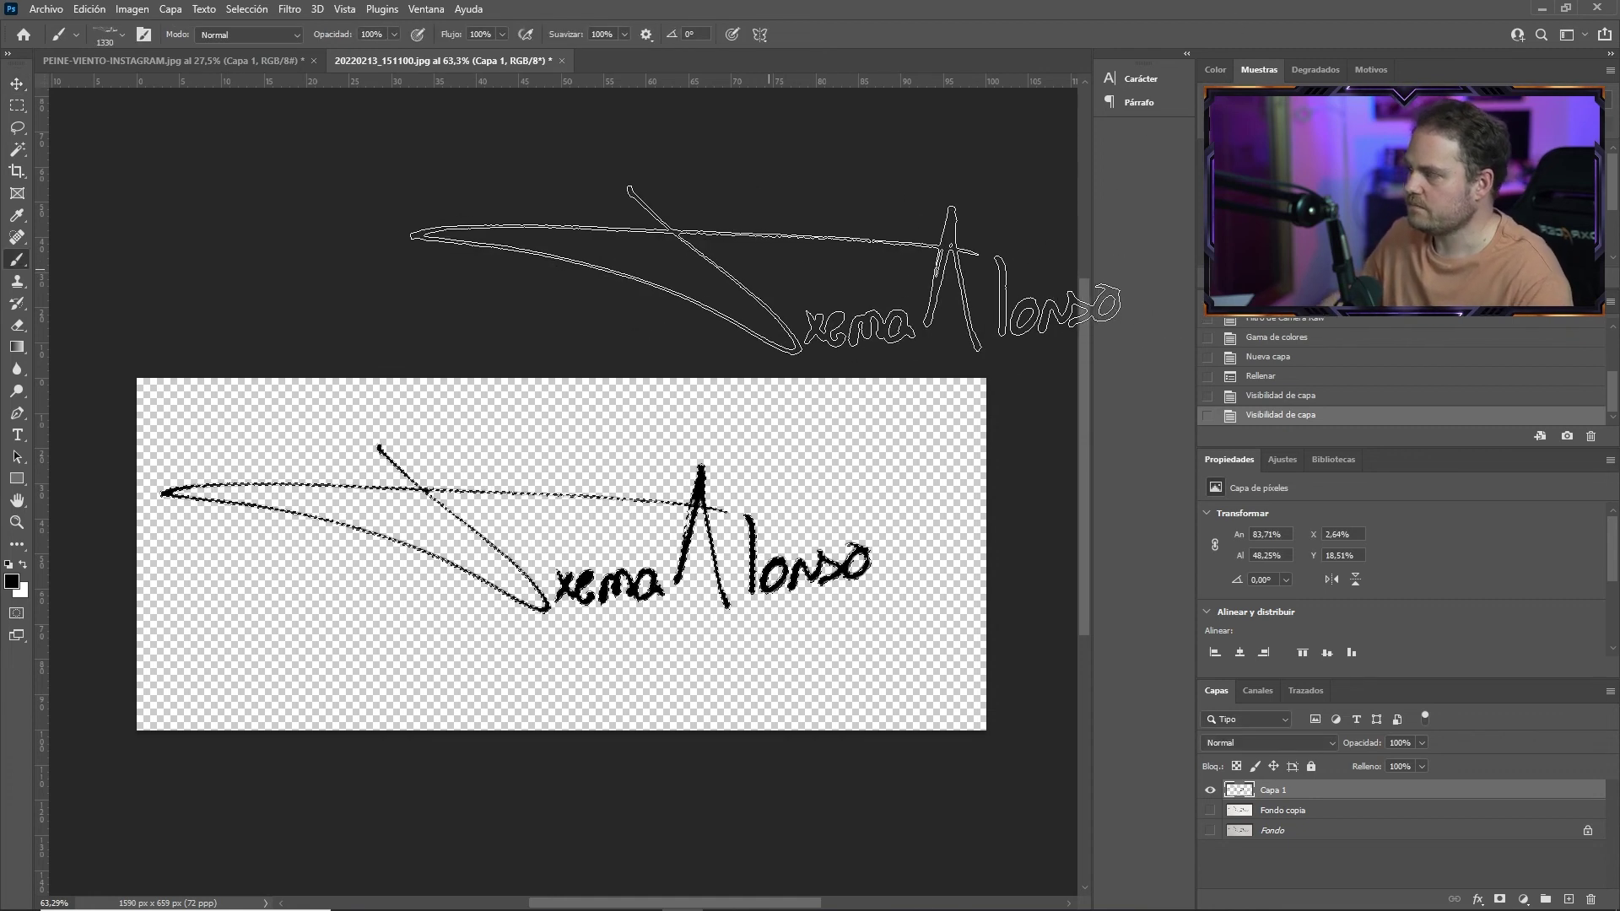
# Step: Create a new transparent 1666 × 727 px document and stamp the signature brush in black repeatedly across its canvas
pyautogui.click(42, 11)
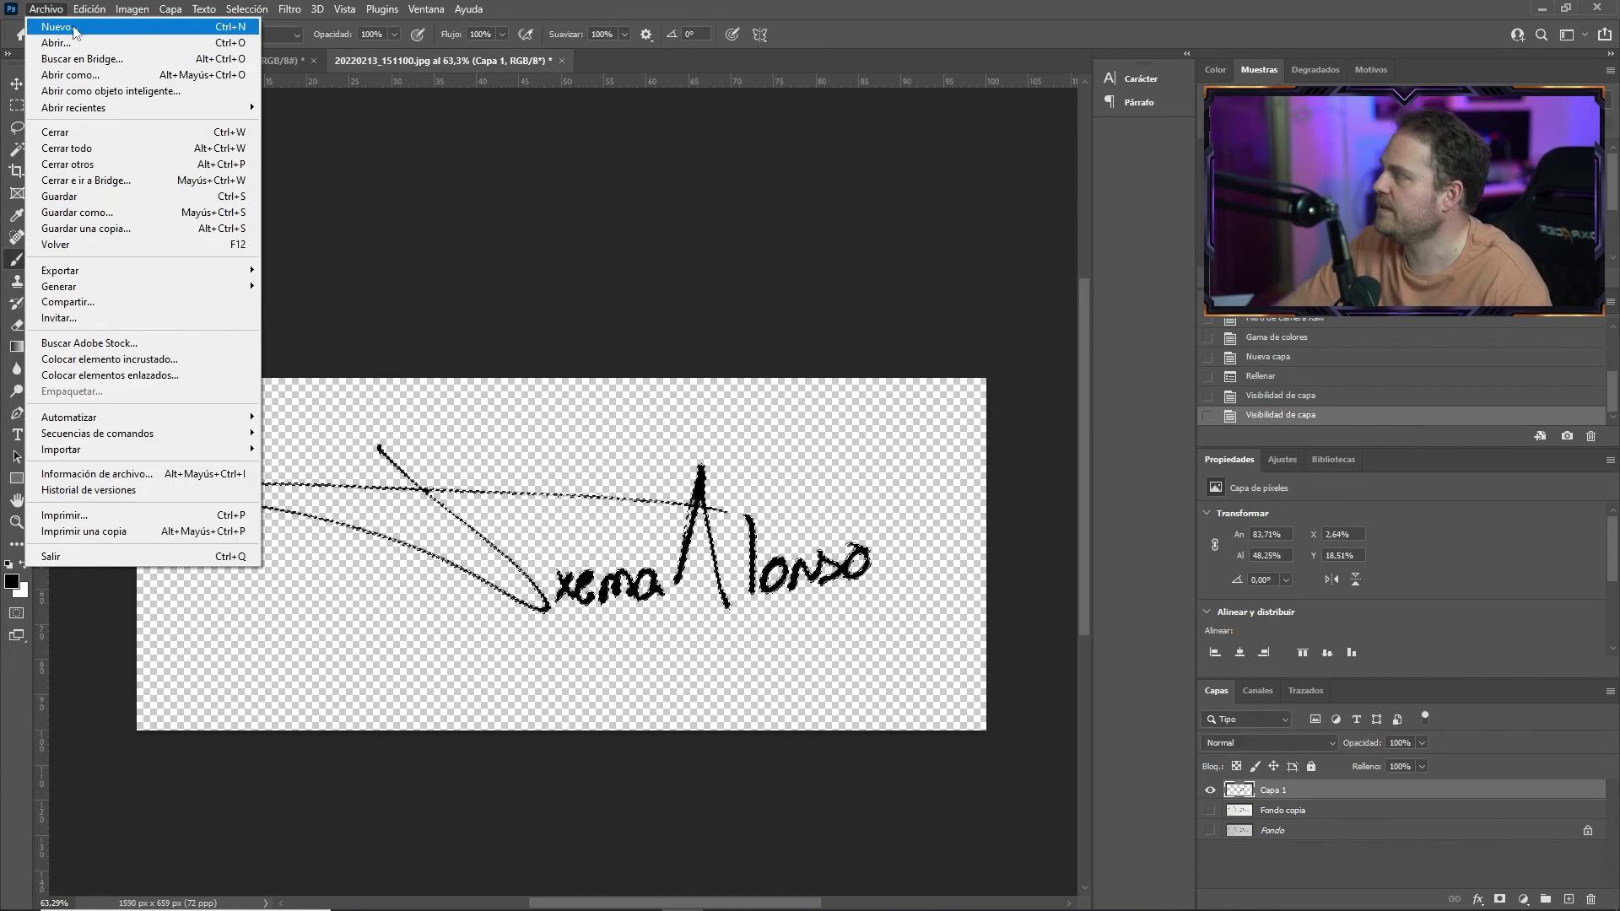
pyautogui.click(51, 26)
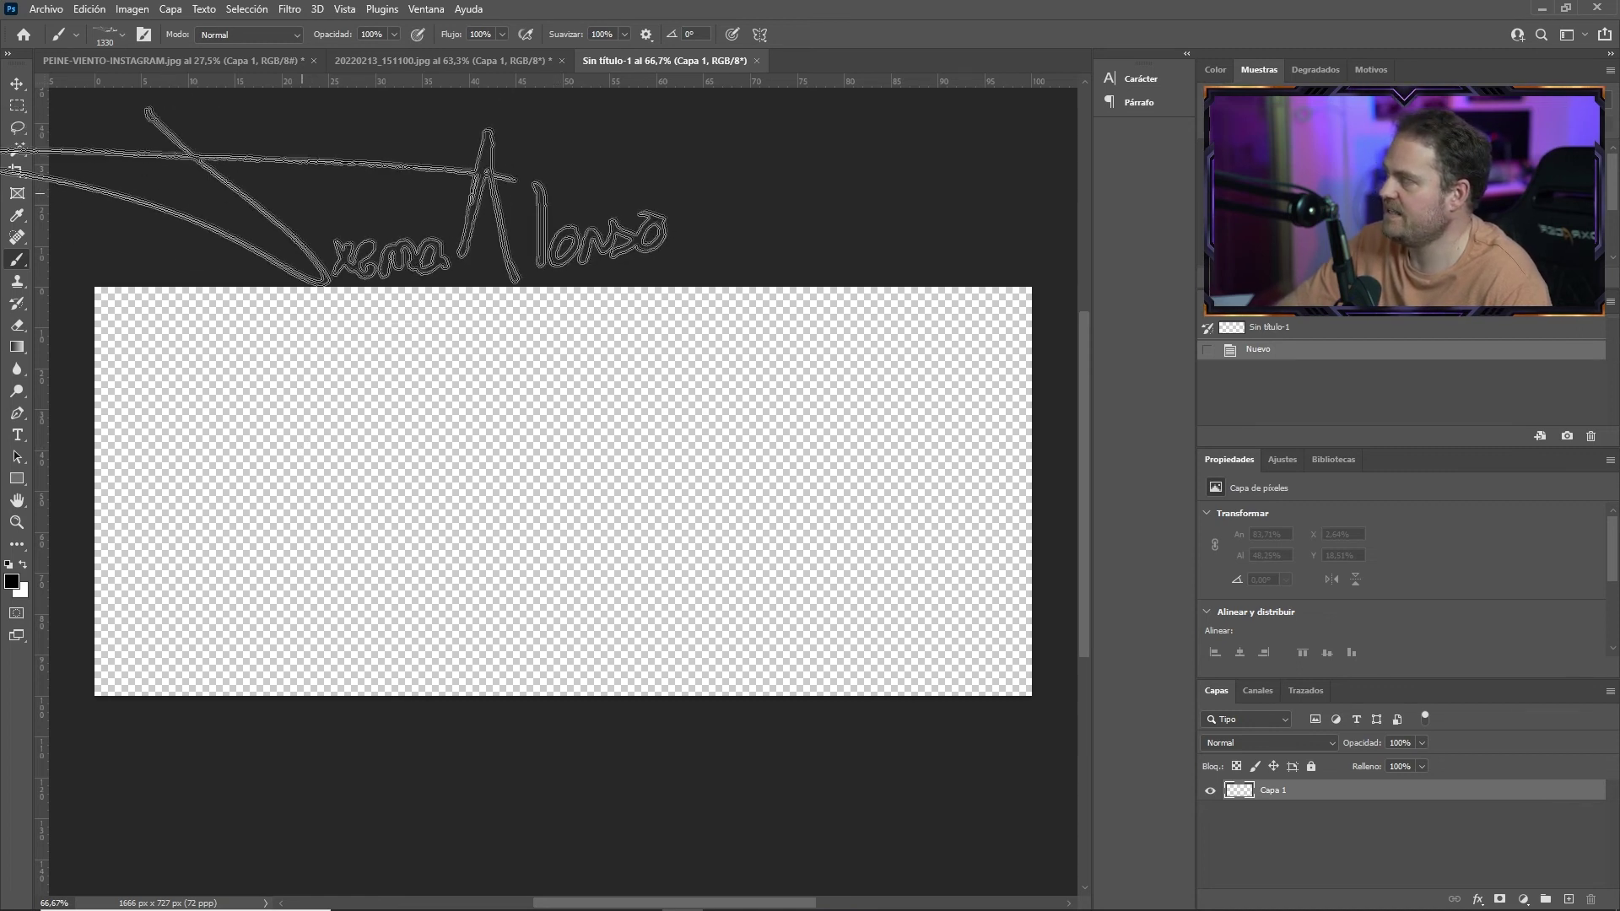
pyautogui.click(509, 420)
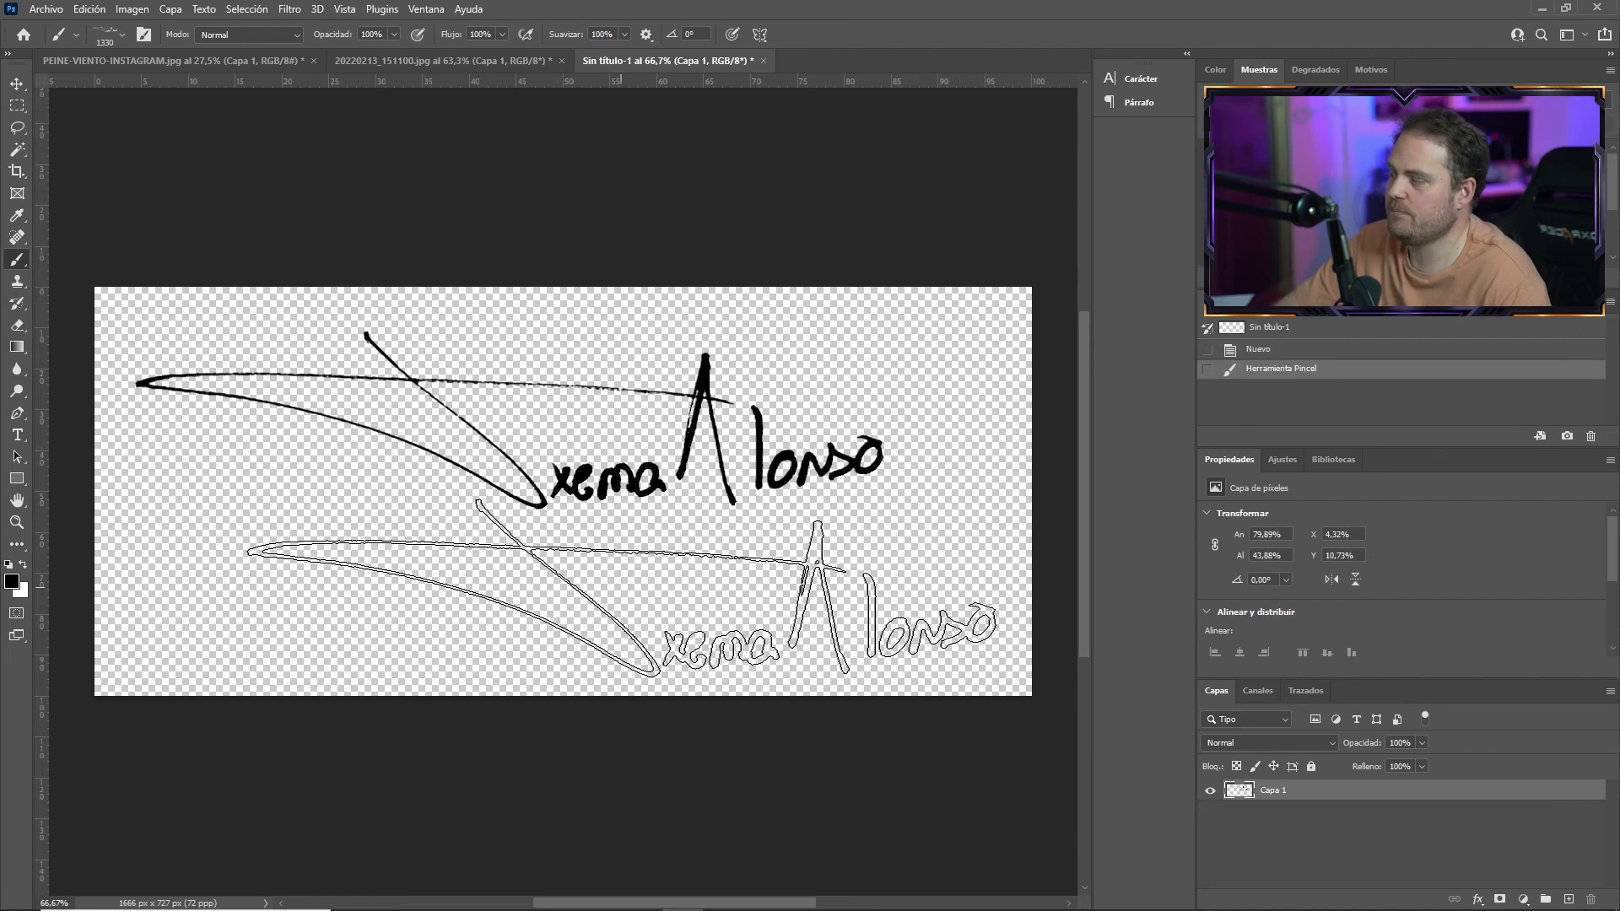
pyautogui.click(622, 587)
pyautogui.click(358, 380)
pyautogui.click(633, 361)
pyautogui.click(340, 534)
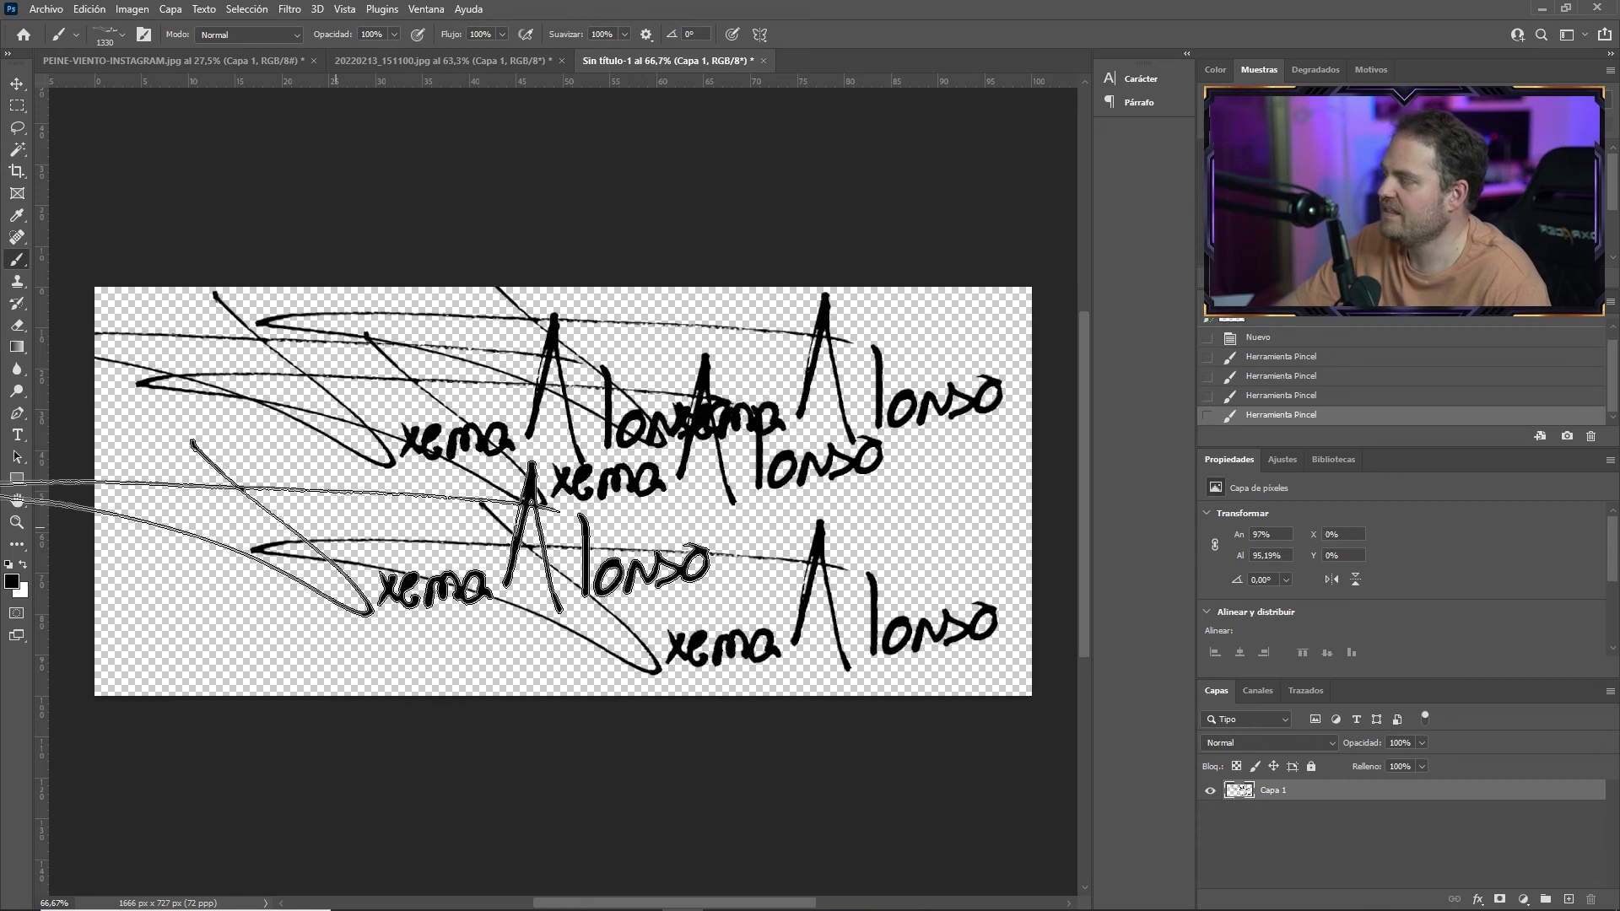
pyautogui.click(419, 488)
pyautogui.click(676, 415)
pyautogui.click(606, 331)
pyautogui.click(423, 411)
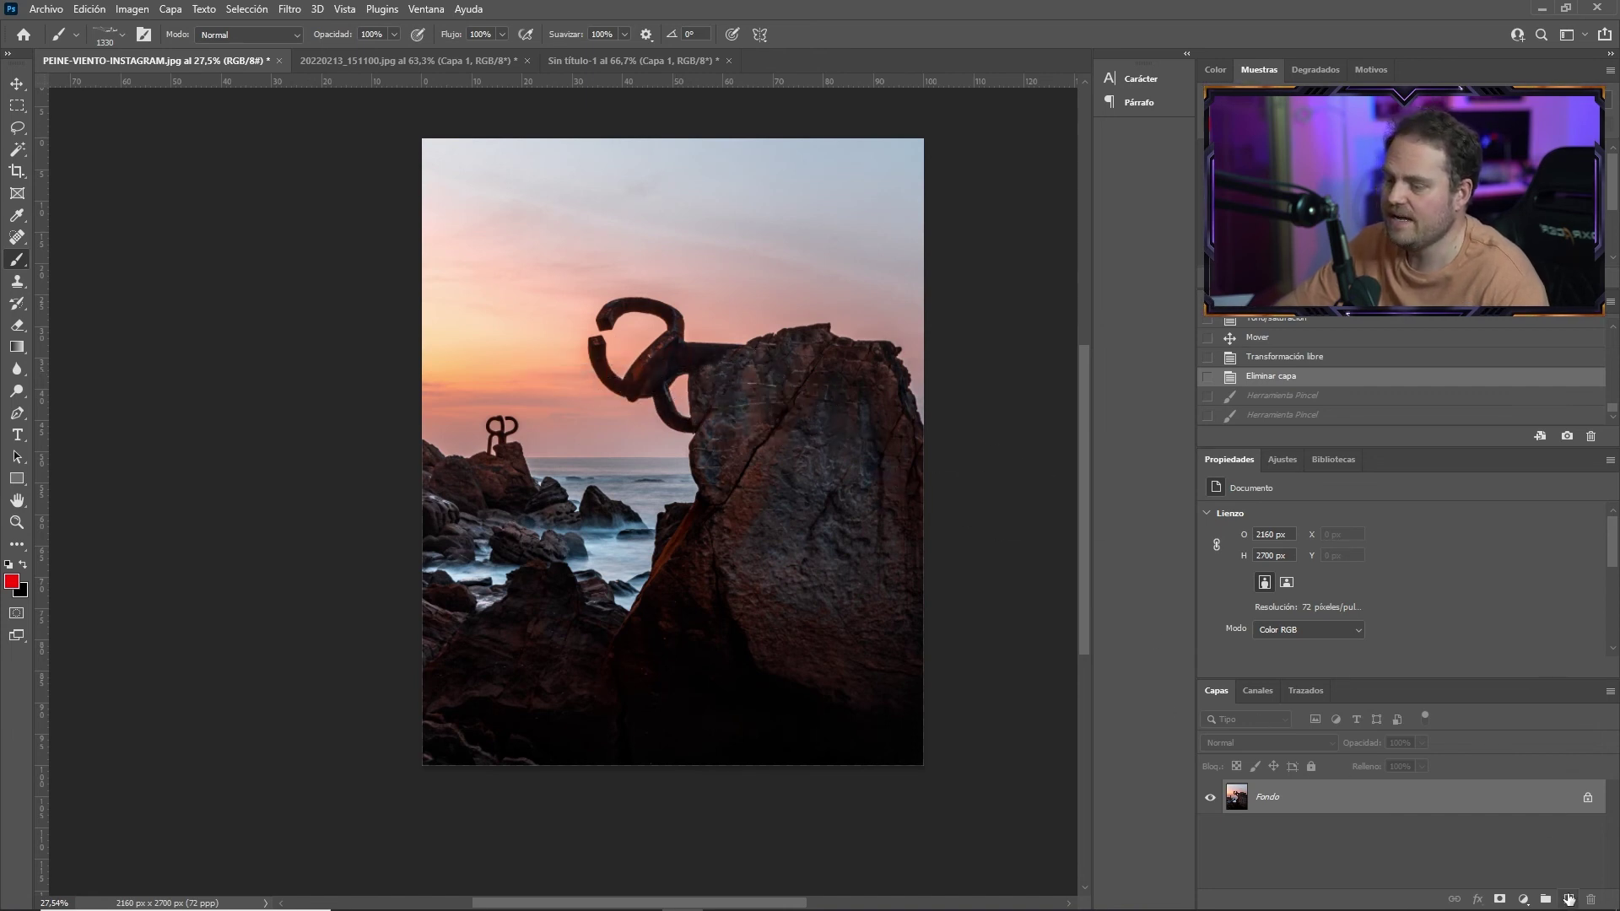
# Step: Add a new layer to the PEINE-VIENTO-INSTAGRAM.jpg photo and stamp the signature in white (ffffff) on the dark rocks at its lower right
pyautogui.click(1568, 899)
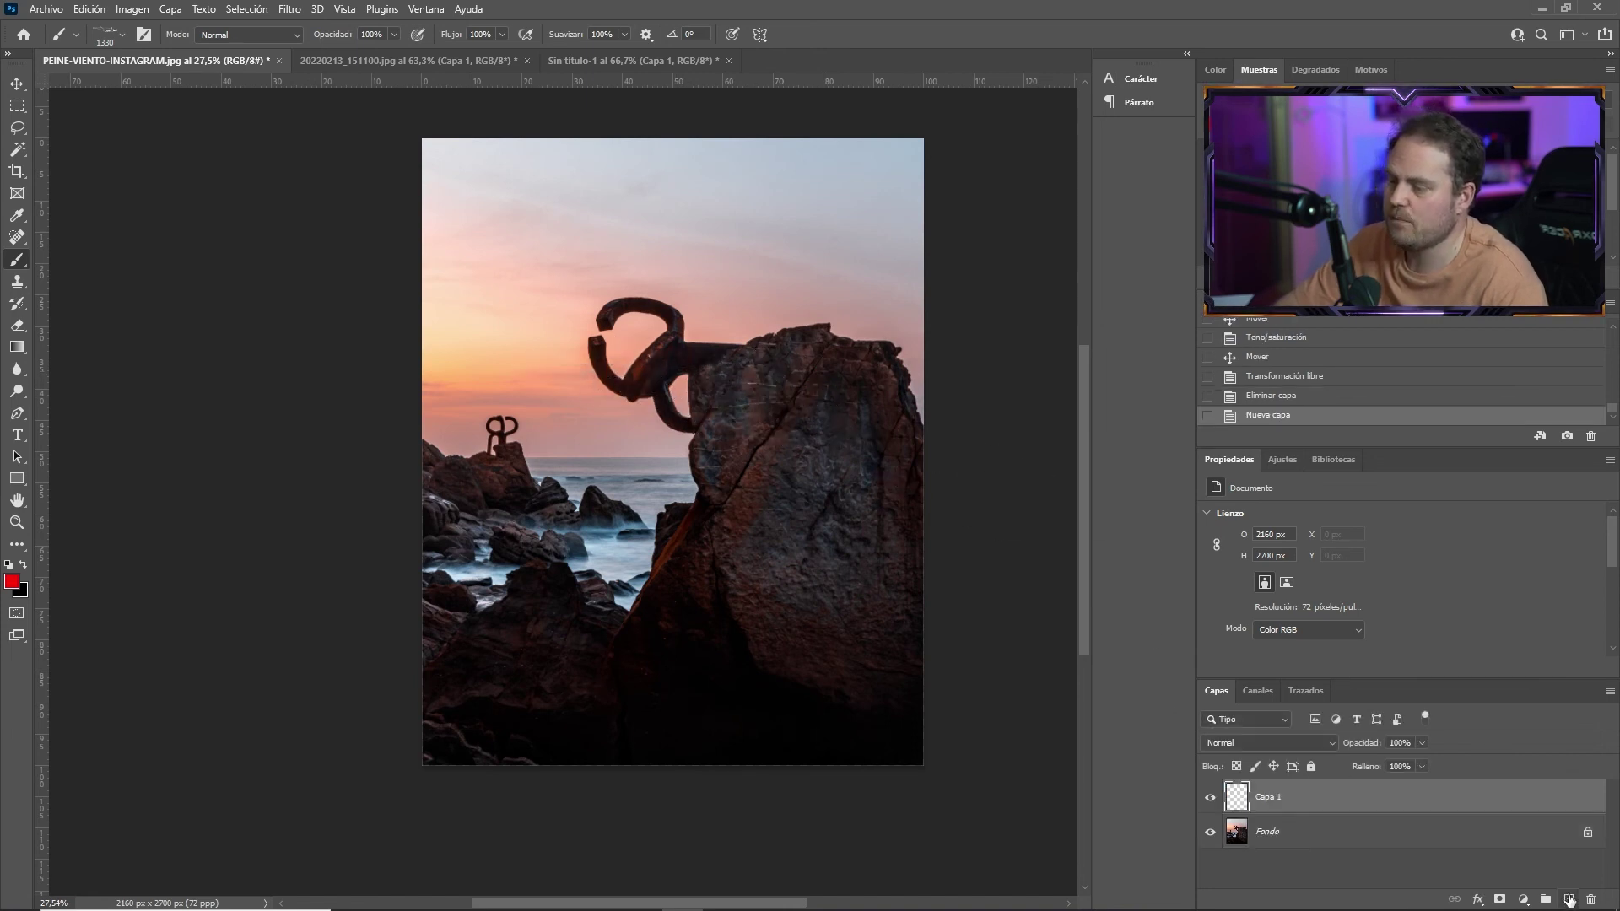
pyautogui.click(12, 583)
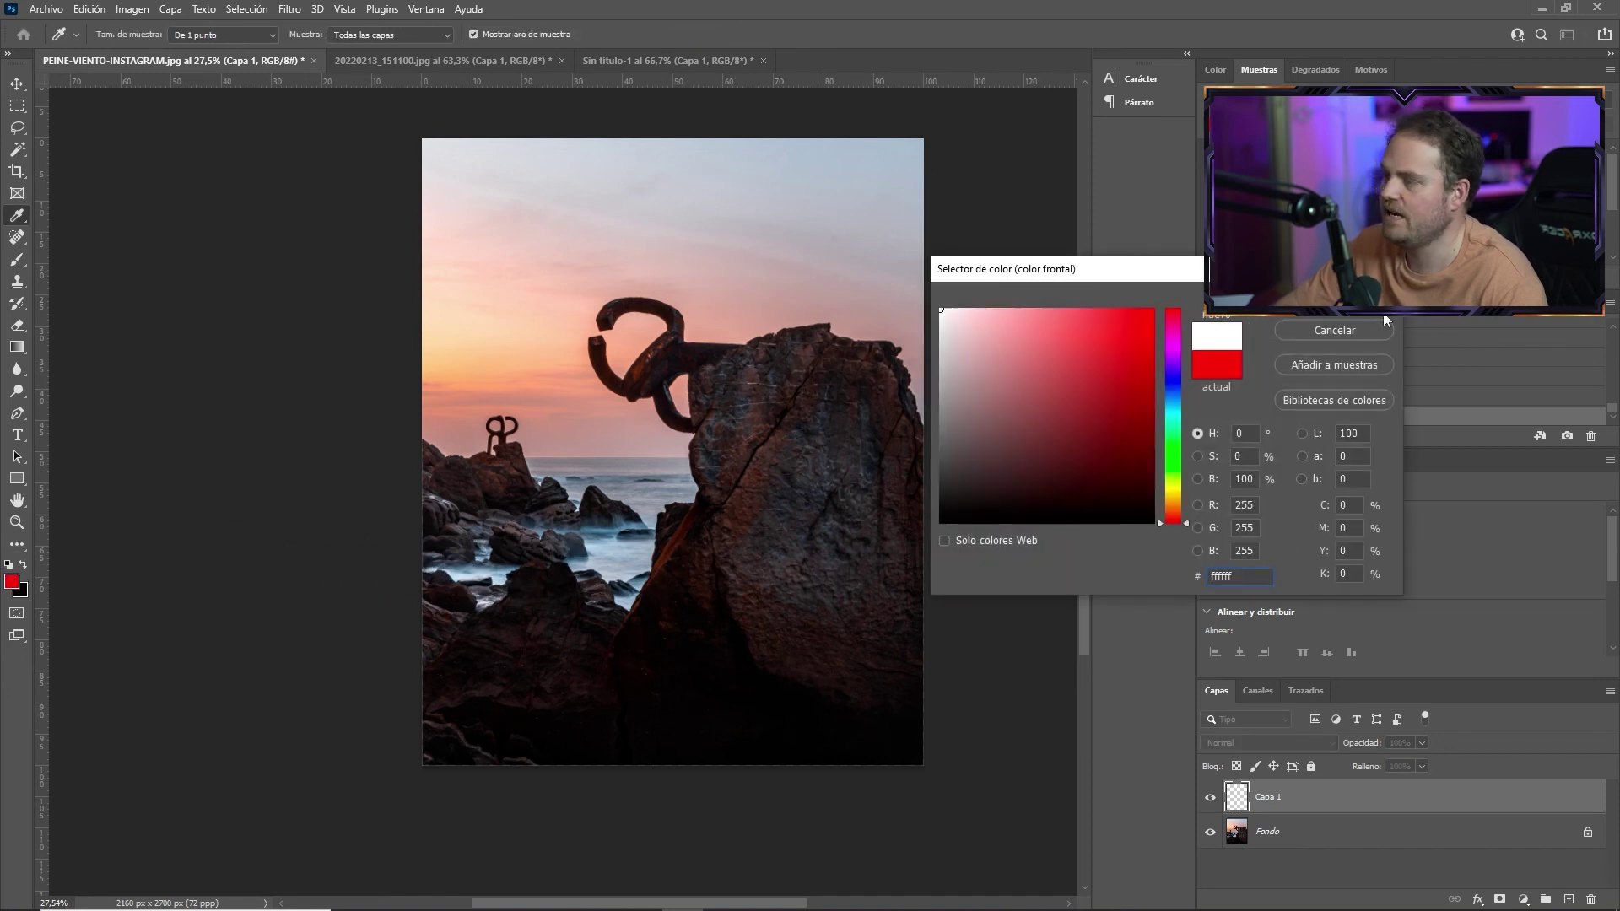
pyautogui.press('Return')
pyautogui.press('b')
pyautogui.click(751, 675)
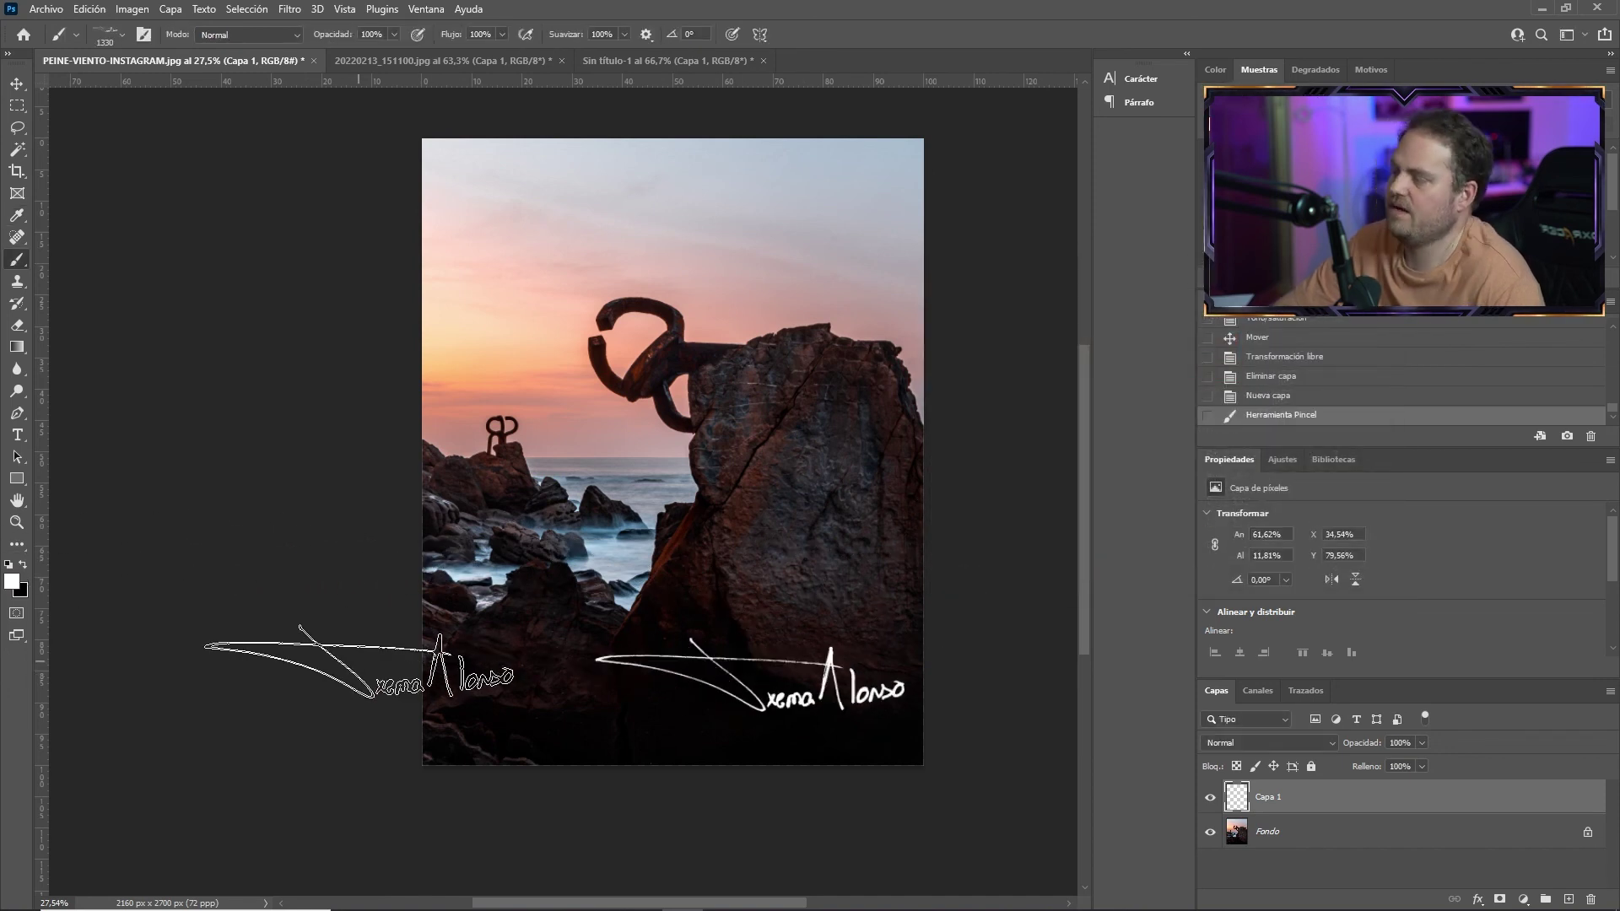
# Step: Set the foreground colour to red e31010 and stamp the signature in the sky at the photo's upper right
pyautogui.click(13, 581)
pyautogui.write('e31010')
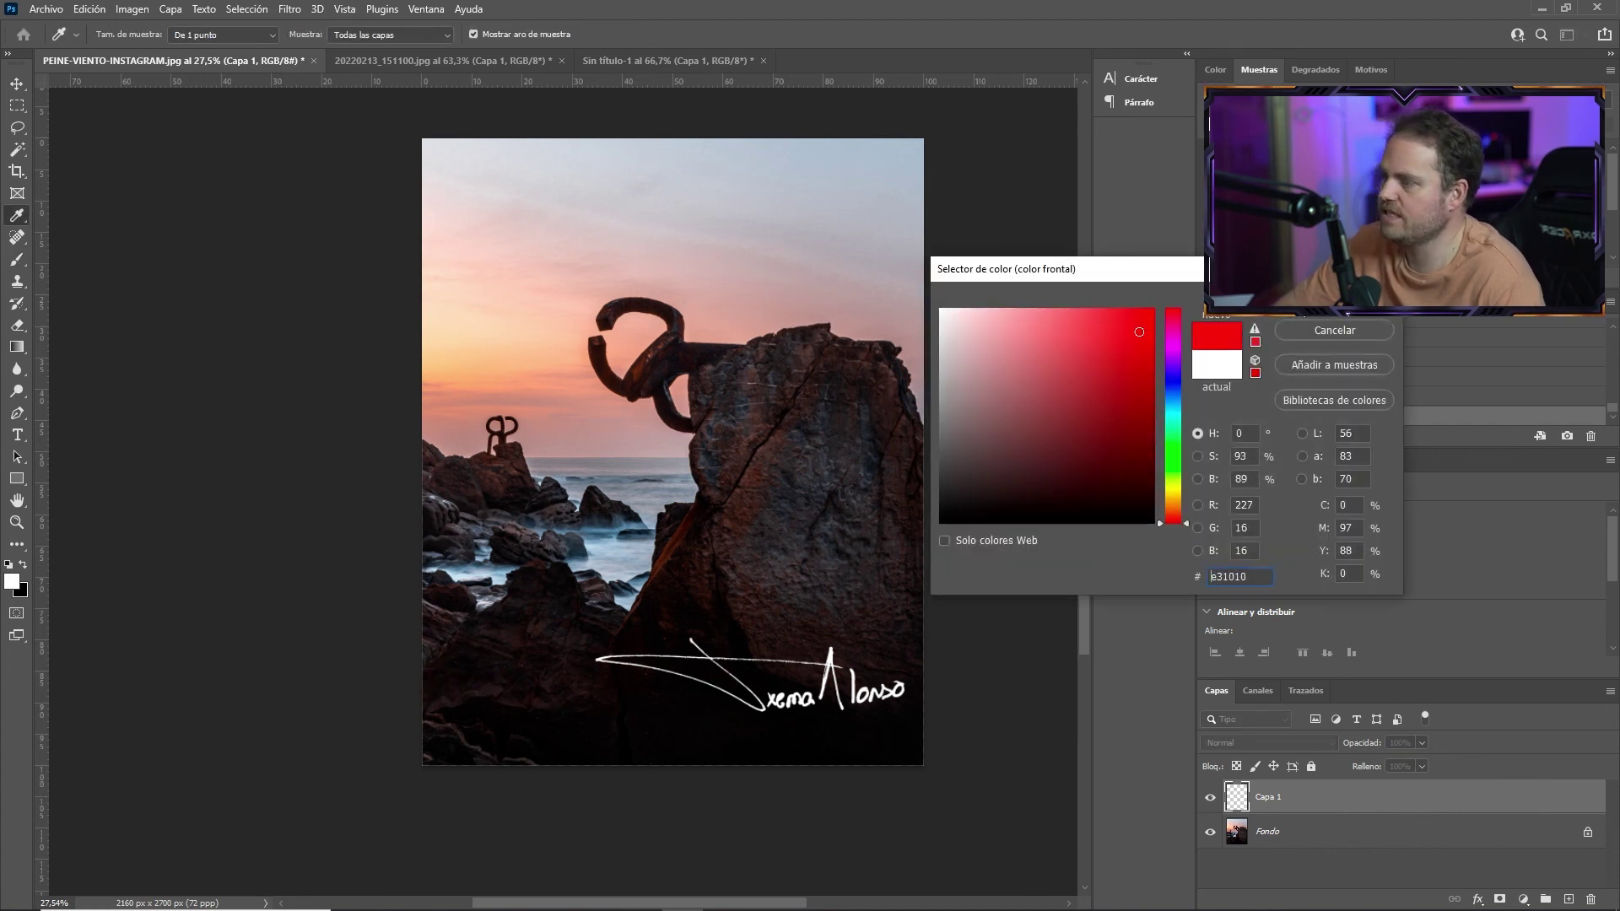
pyautogui.press('Return')
pyautogui.press('b')
pyautogui.click(751, 224)
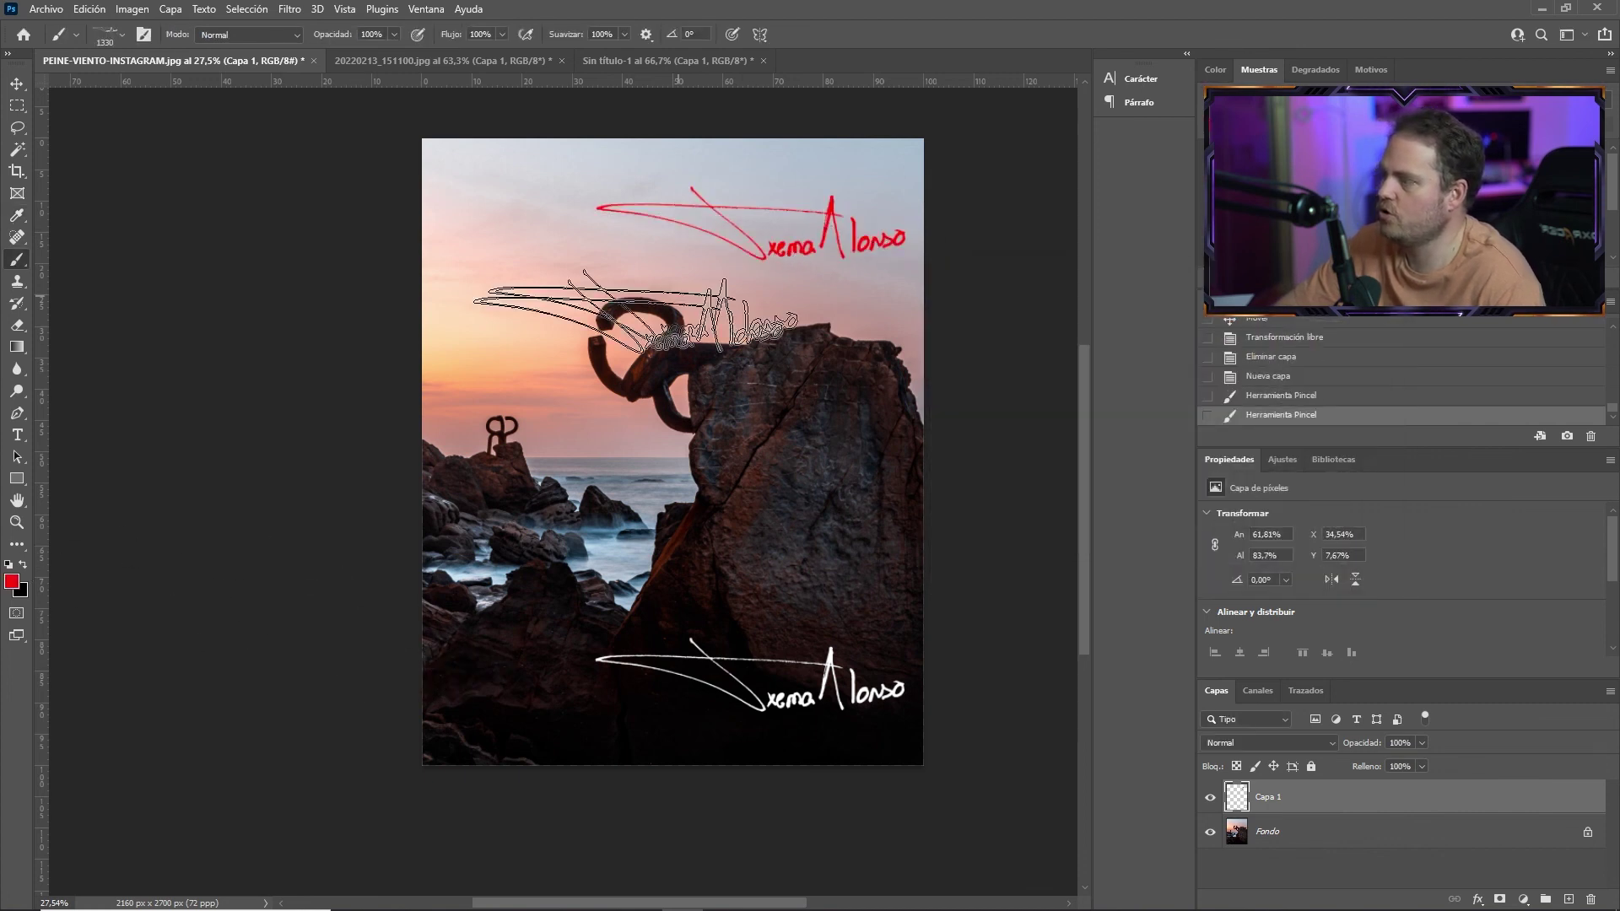
# Step: Set the foreground colour to green 32932b and stamp the signature in the sky at the photo's upper left
pyautogui.click(13, 581)
pyautogui.click(1181, 454)
pyautogui.click(1092, 399)
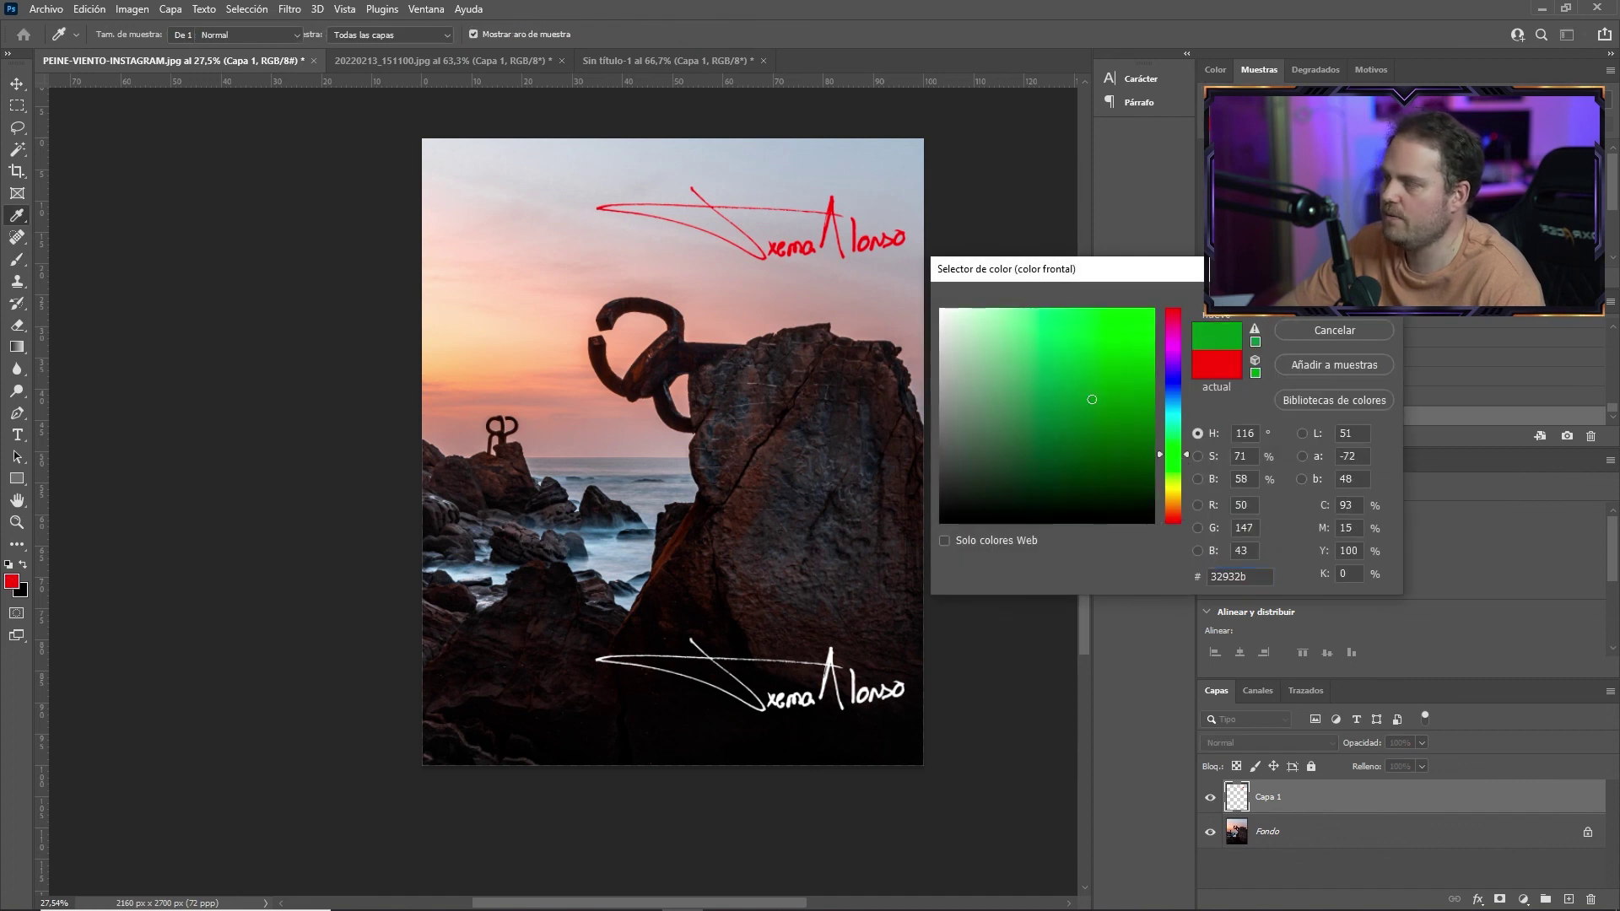
pyautogui.press('Return')
pyautogui.click(549, 254)
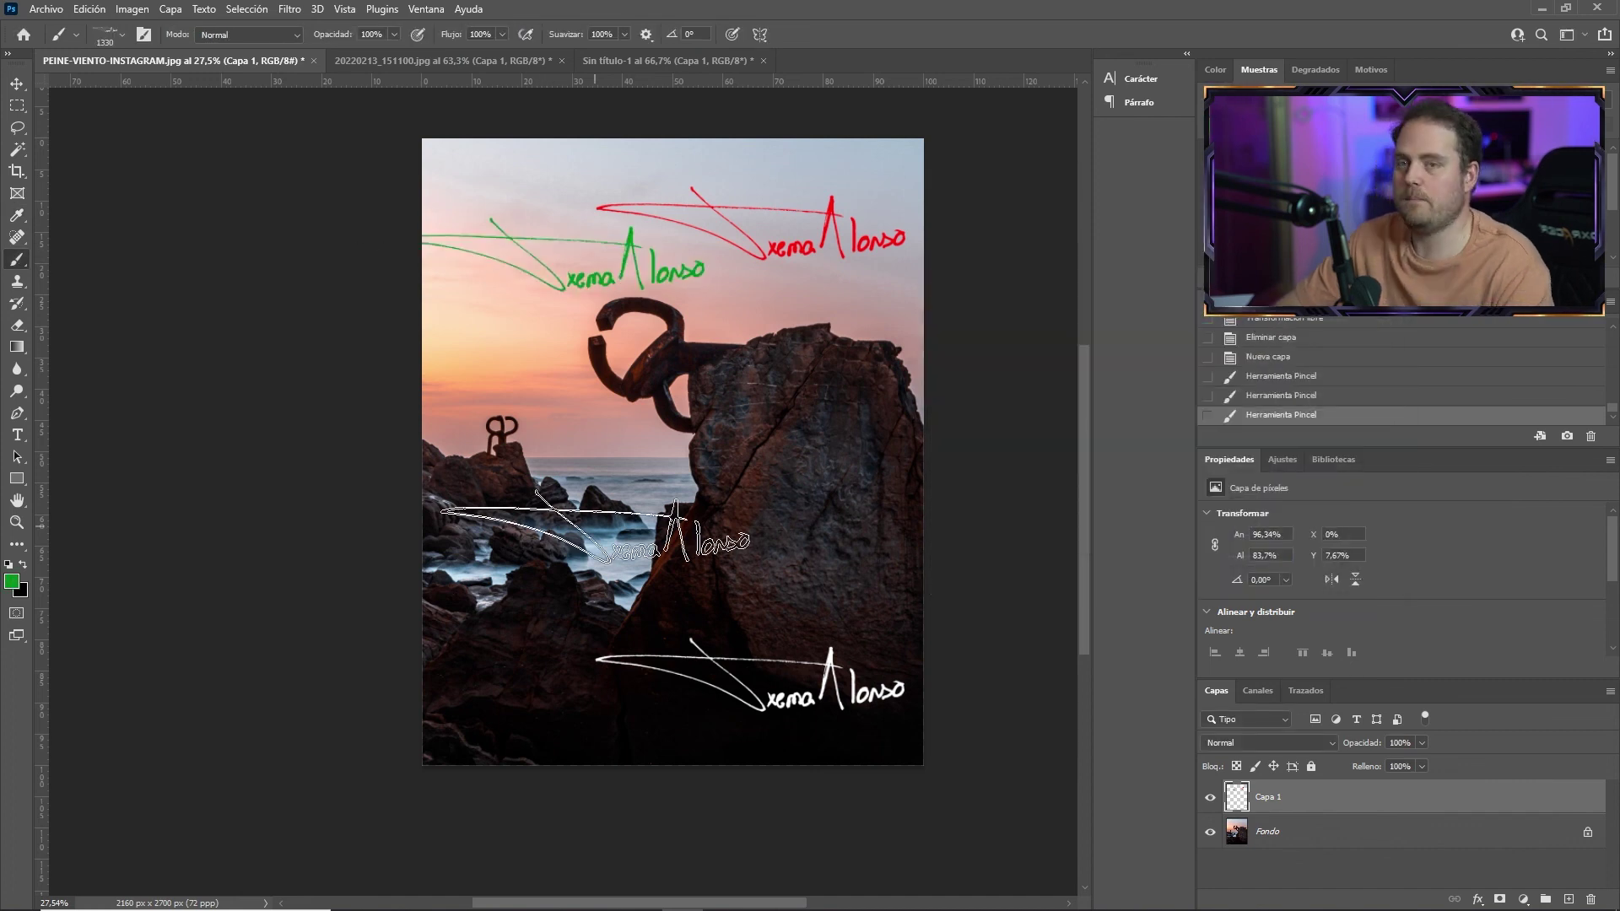